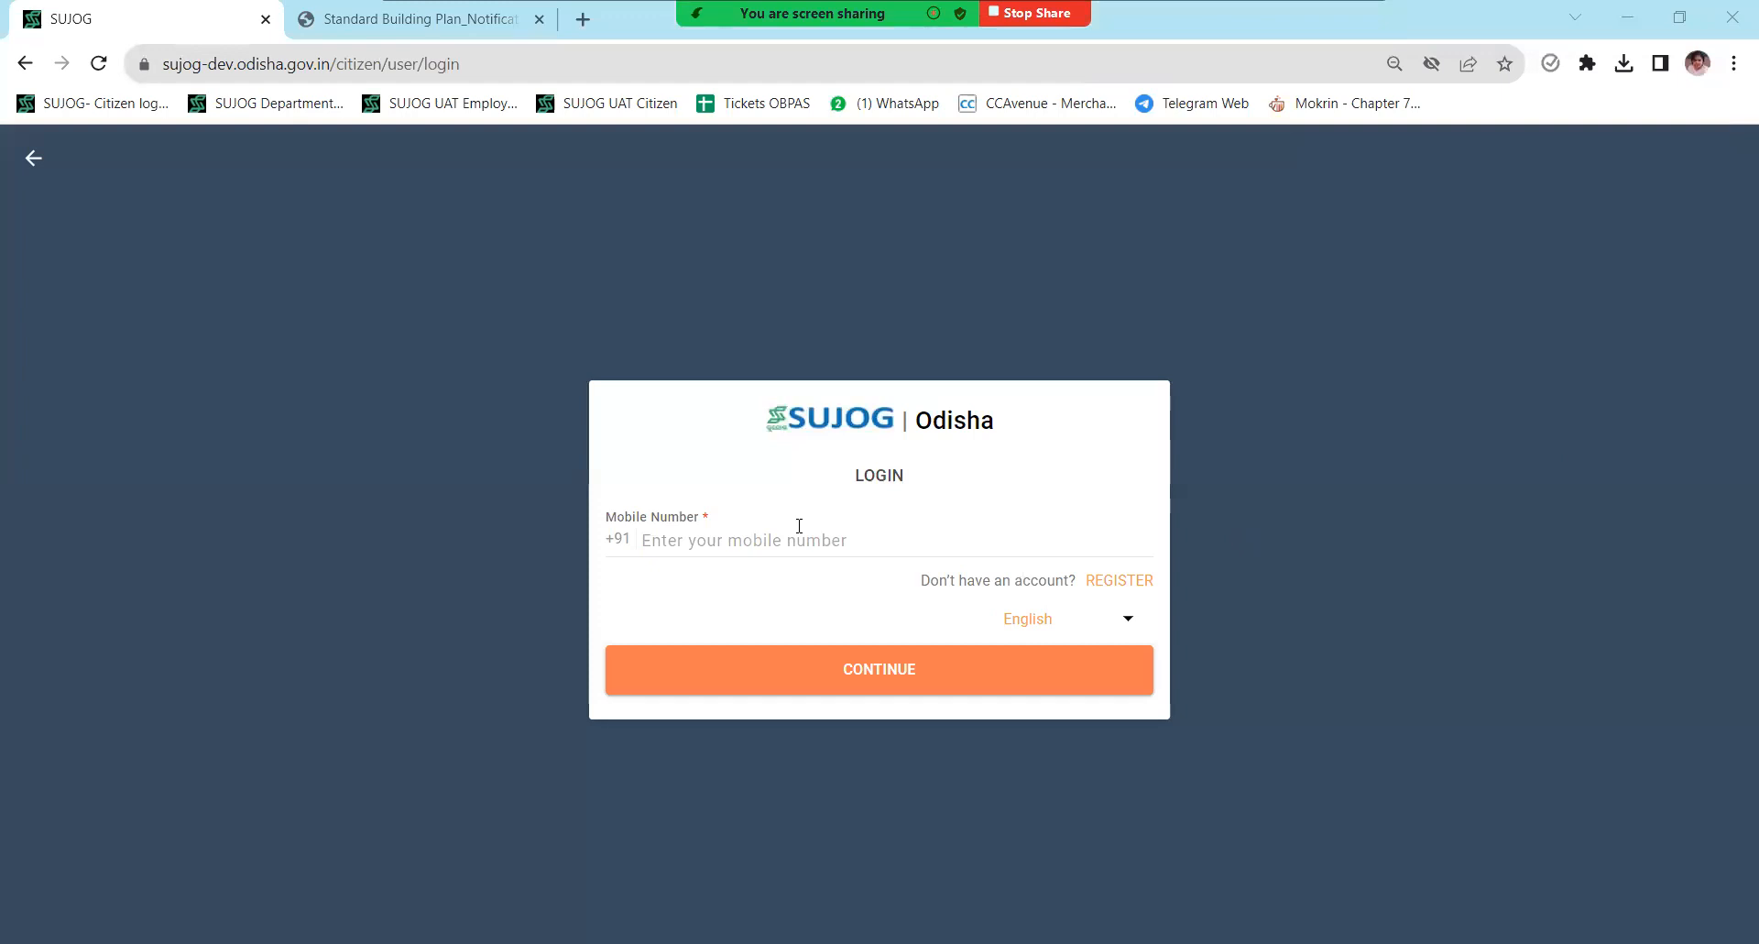
- Log in to SUJOG as a citizen using the mobile number and its OTP
{"action": "left_click", "coordinate": [748, 541]}
{"action": "type", "text": "8989898989"}
{"action": "left_click", "coordinate": [786, 689]}
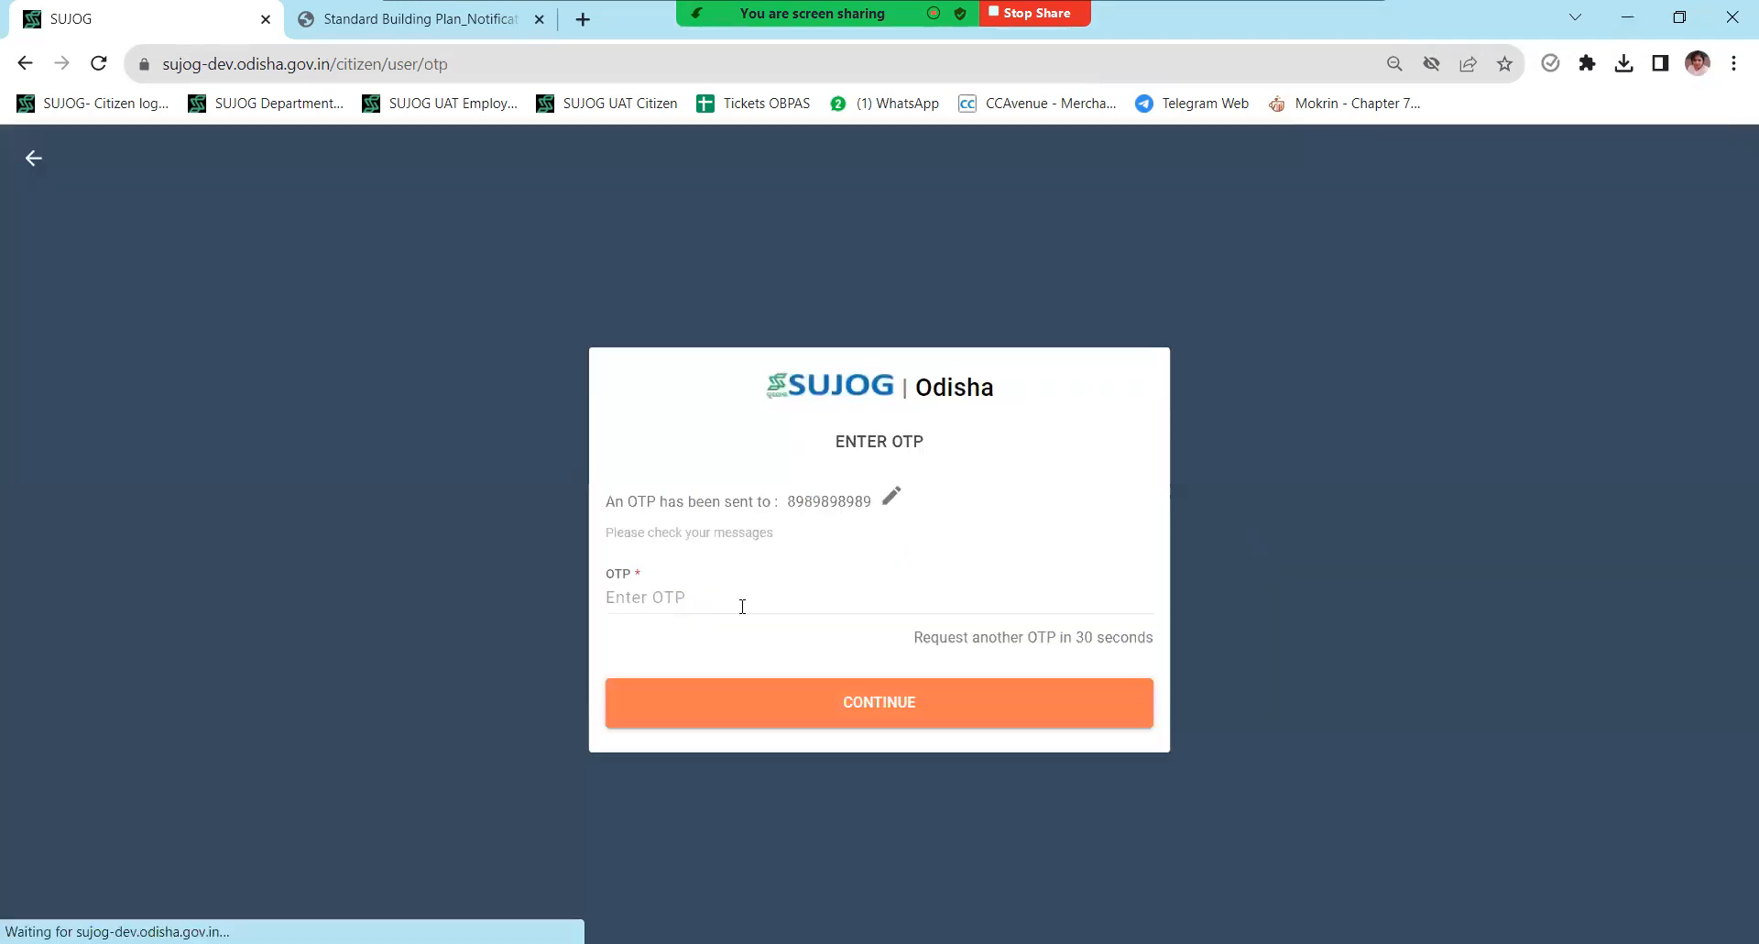
{"action": "left_click", "coordinate": [694, 586]}
{"action": "type", "text": "123456"}
{"action": "key", "text": "Return"}
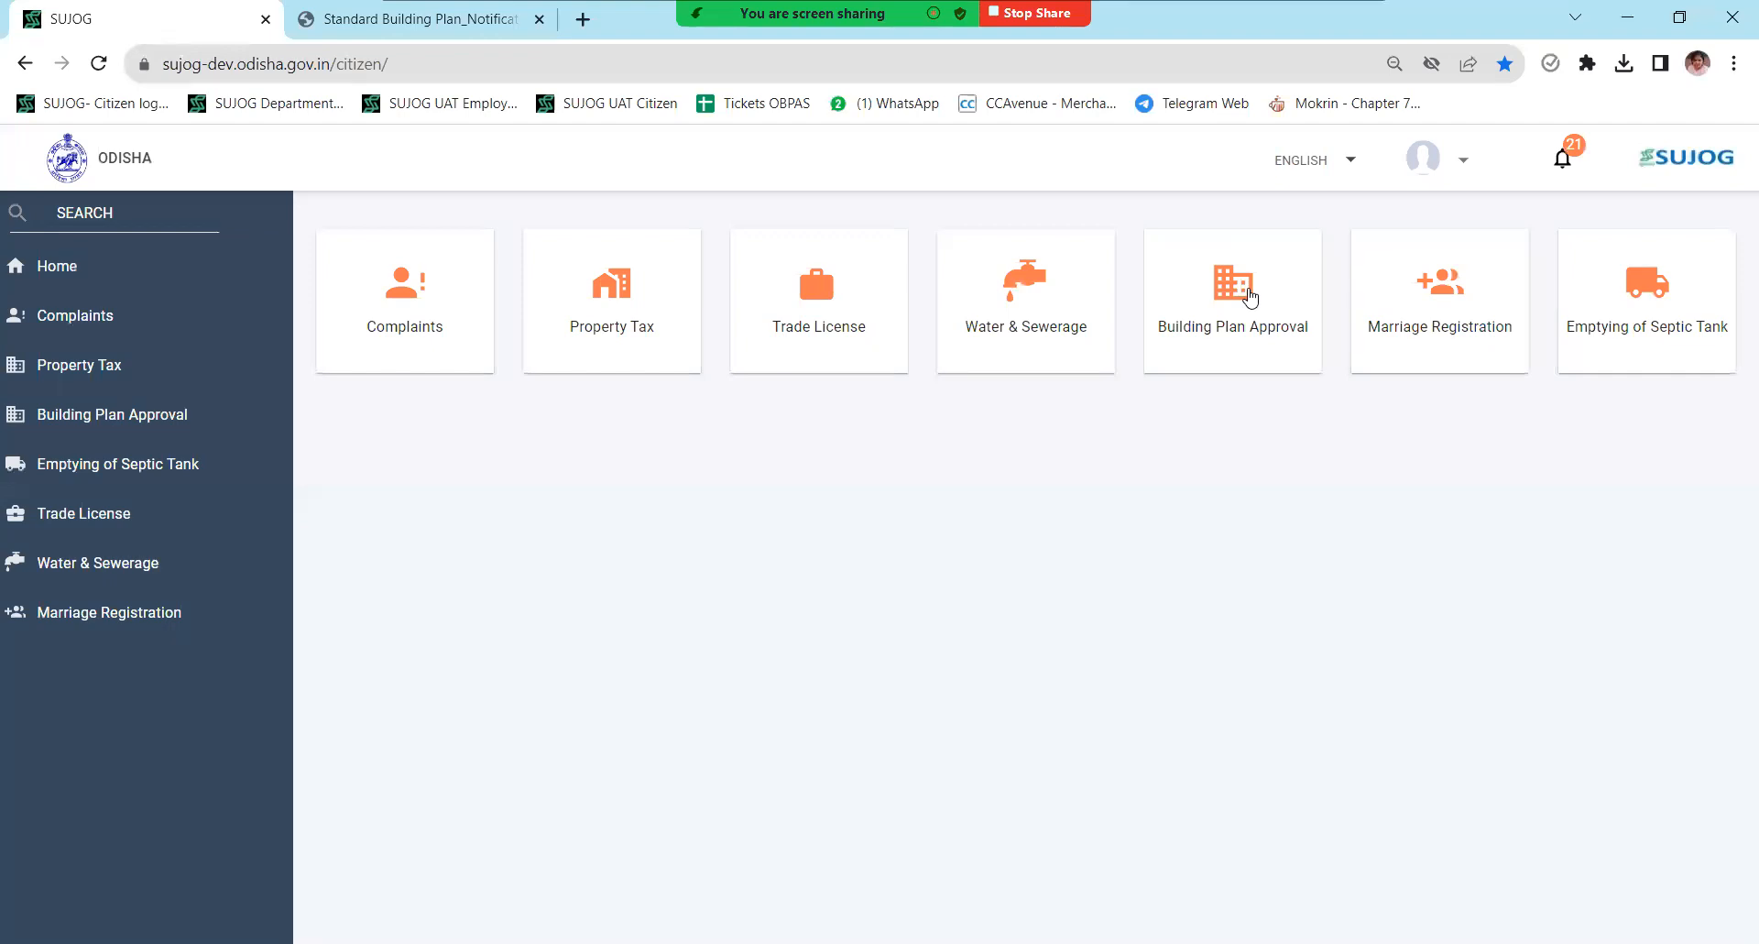
- Start a pre-approved Building Plan Approval application and open the Building Standard form
{"action": "left_click", "coordinate": [1250, 297]}
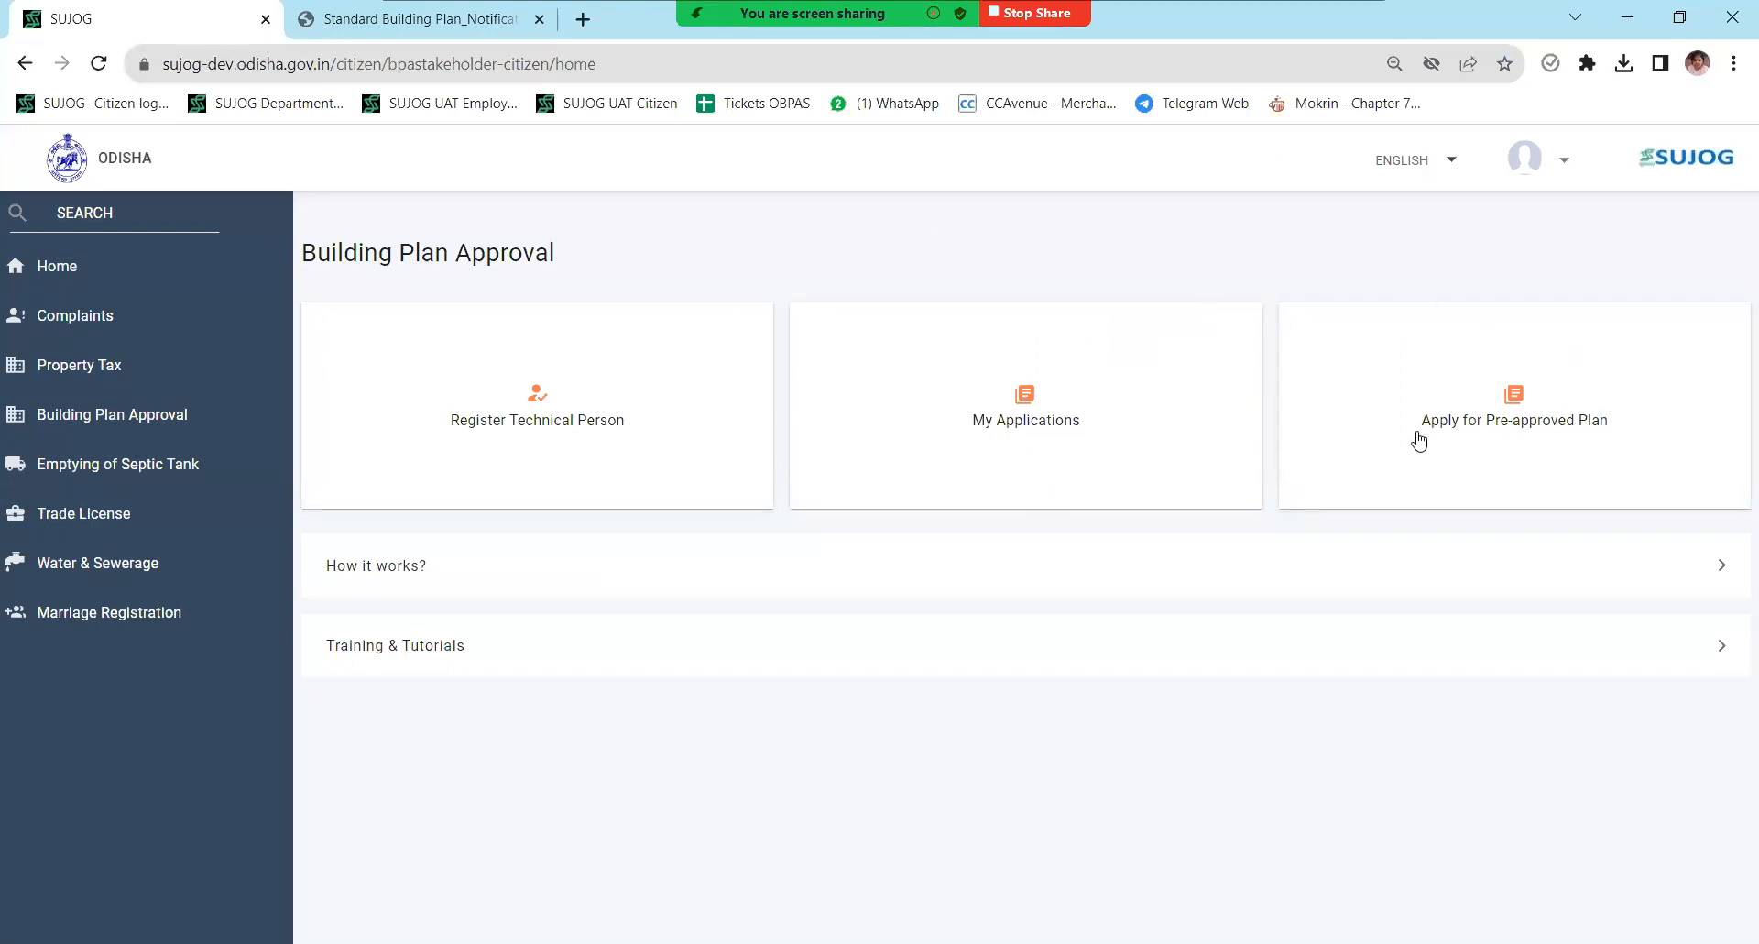
{"action": "left_click", "coordinate": [1565, 447]}
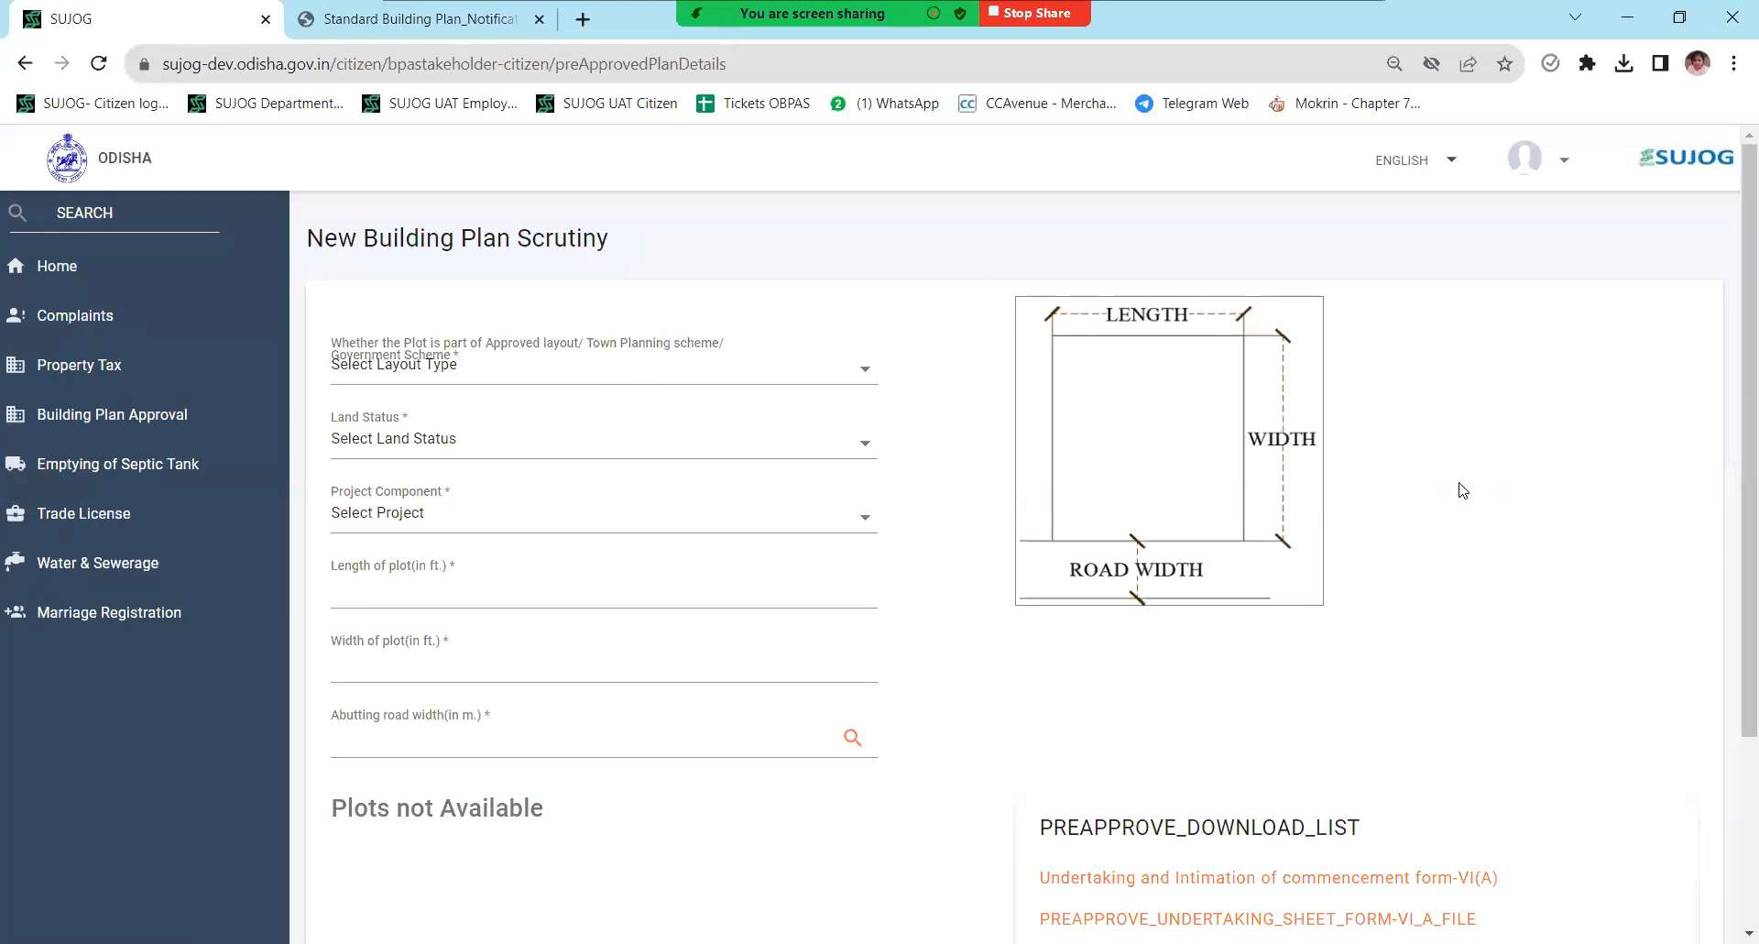
{"action": "scroll", "coordinate": [1463, 490], "scroll_direction": "down", "scroll_amount": 3}
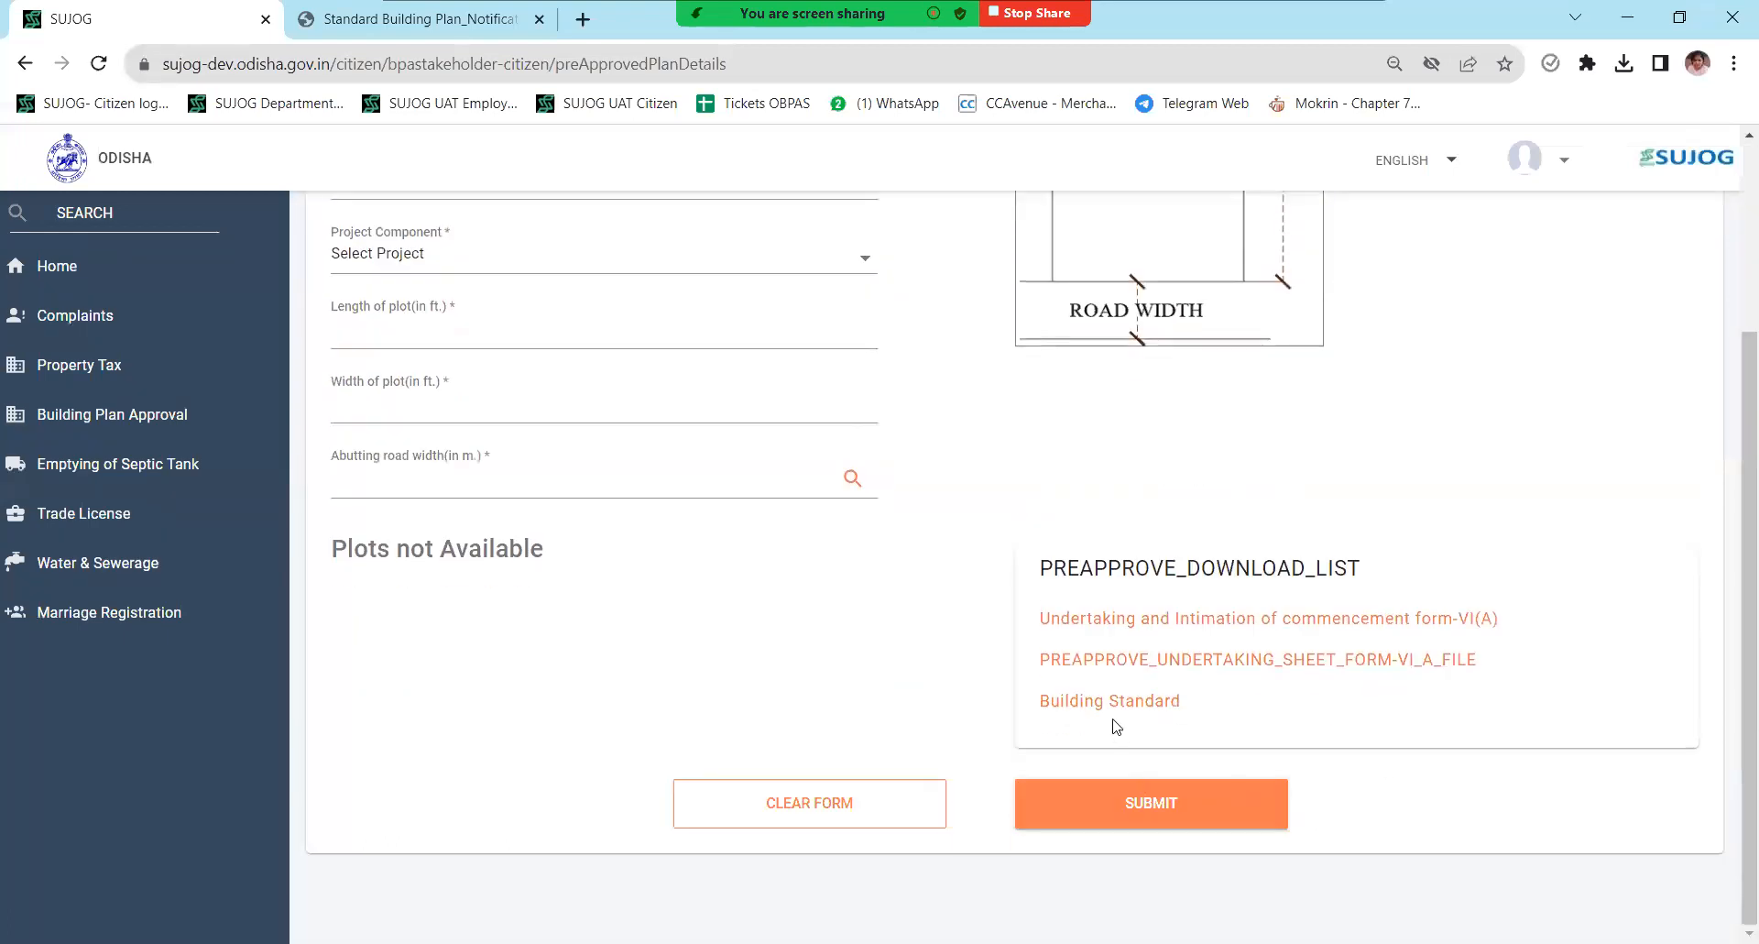
{"action": "left_click", "coordinate": [1107, 712]}
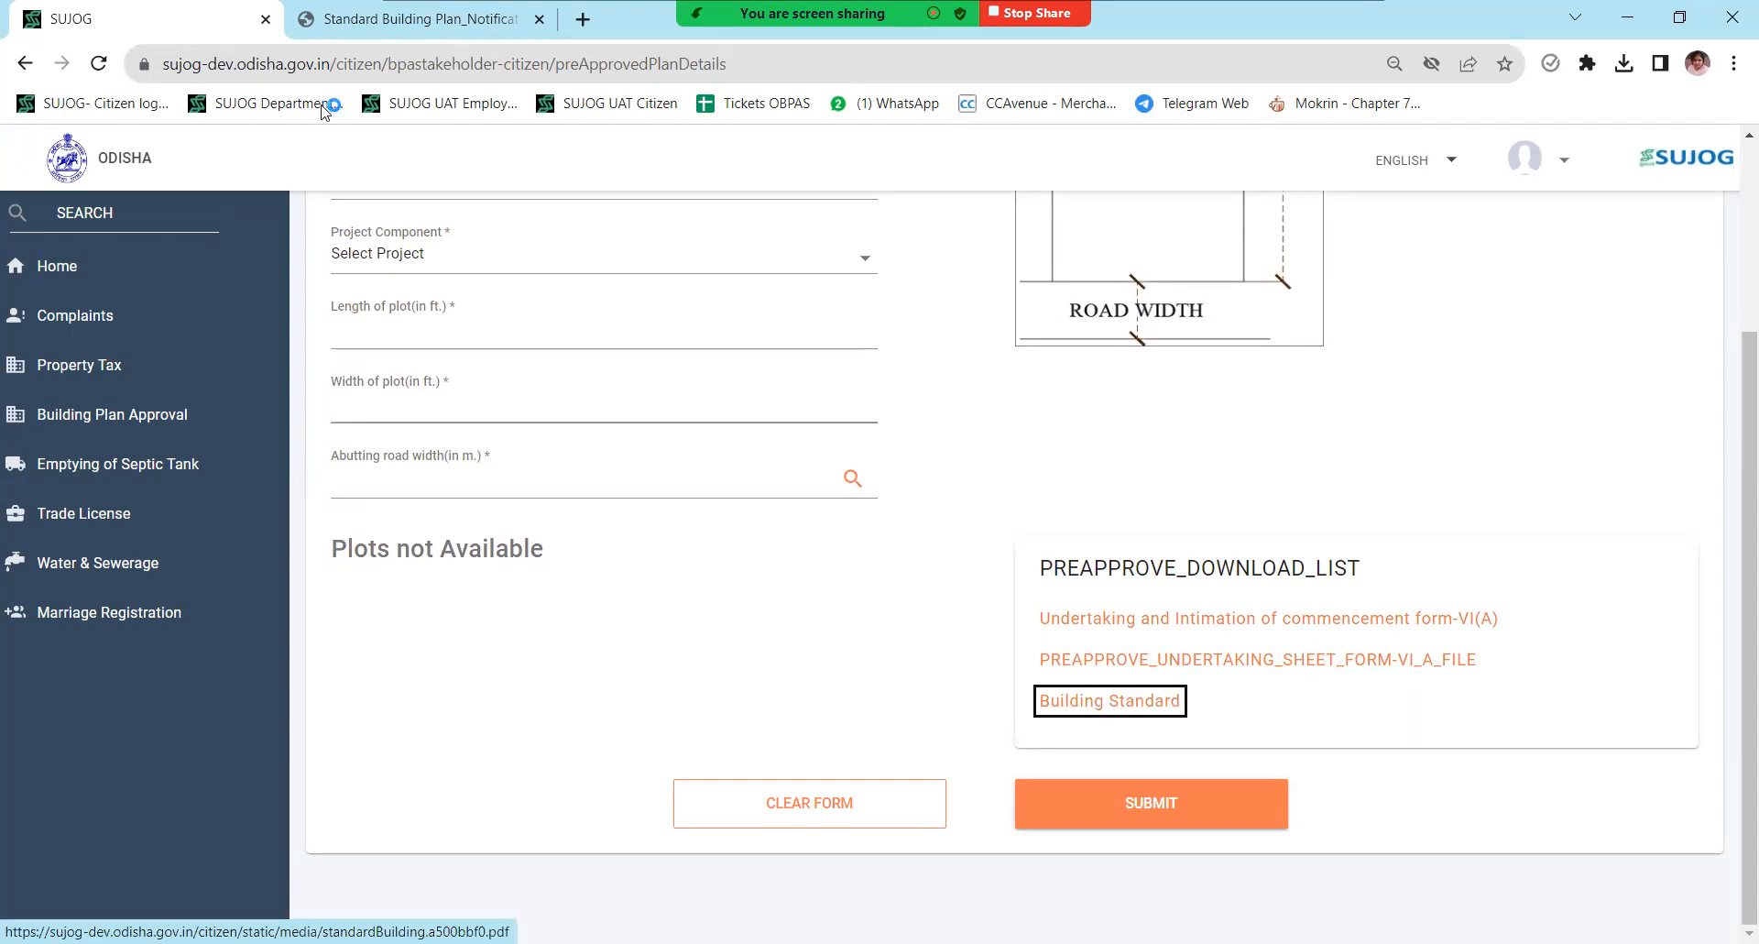
{"action": "left_click", "coordinate": [351, 7]}
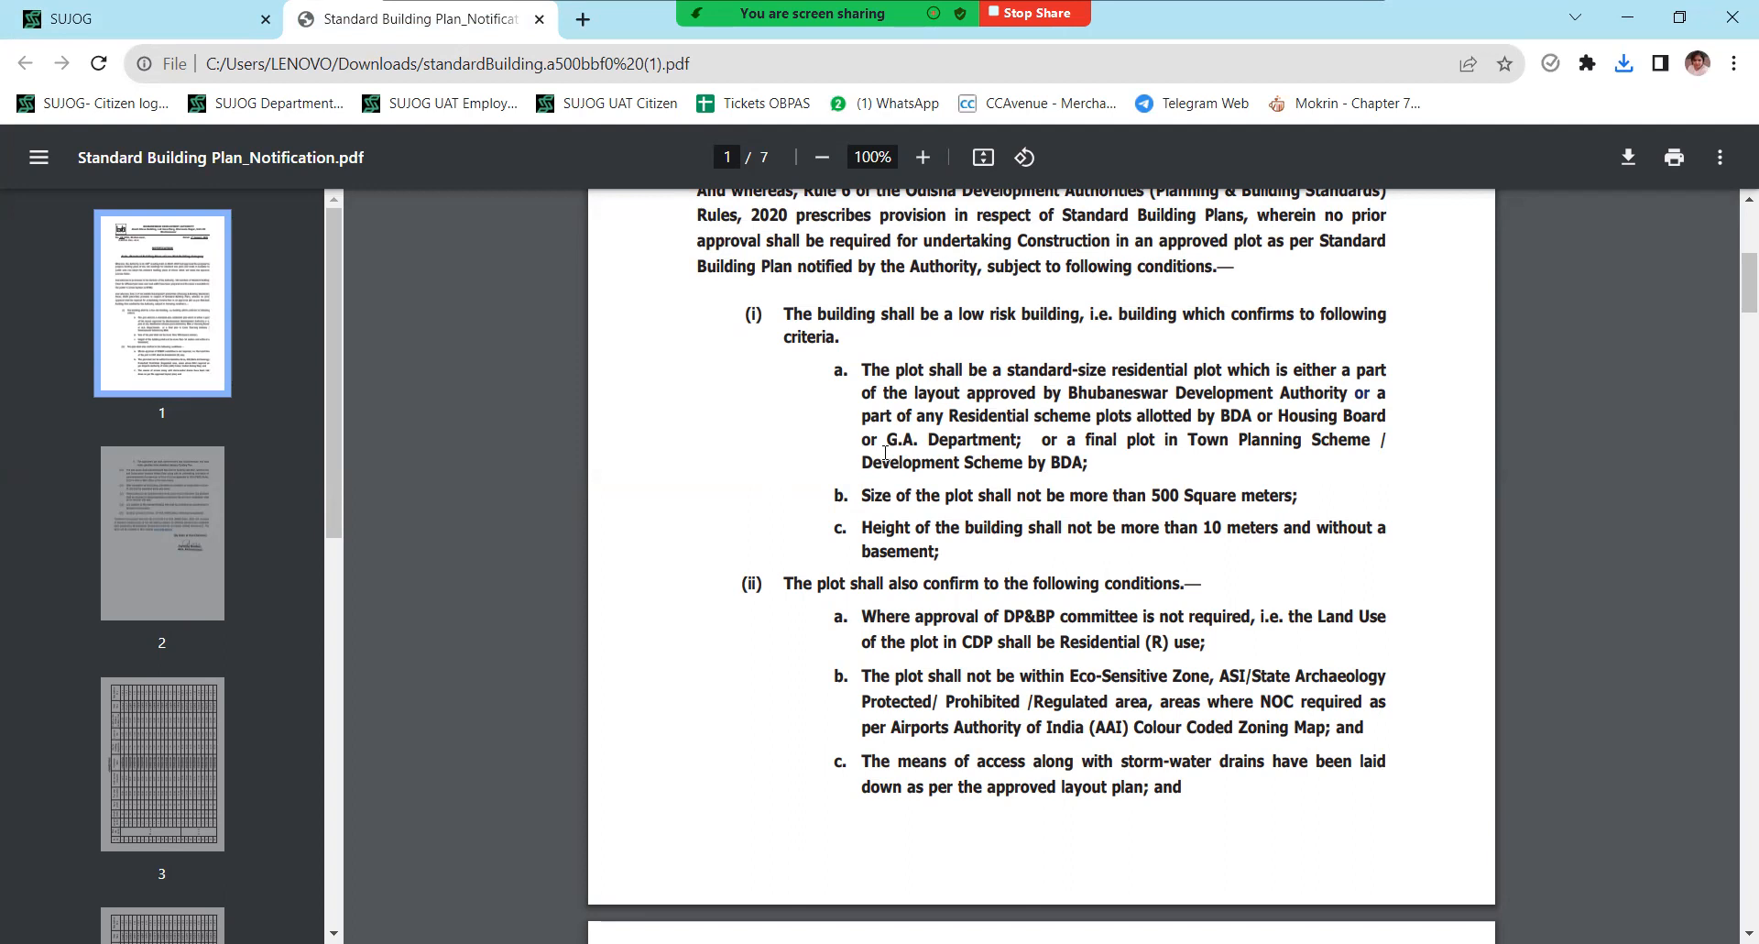
{"action": "scroll", "coordinate": [886, 451], "scroll_direction": "down", "scroll_amount": 20}
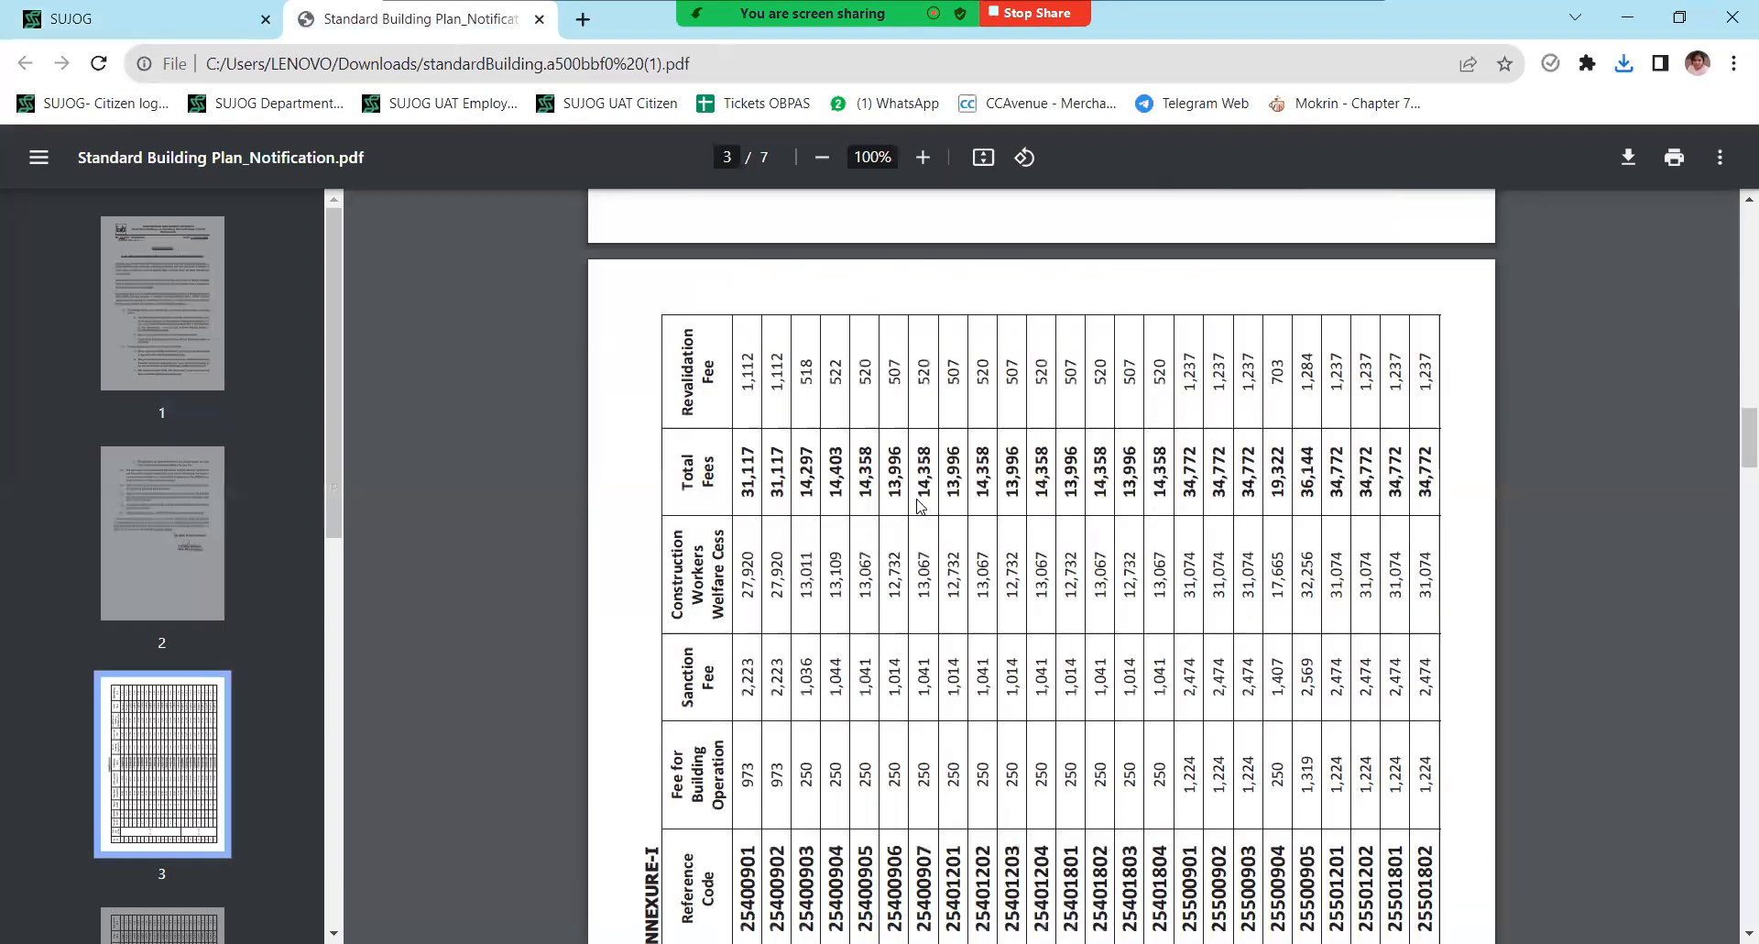
{"action": "scroll", "coordinate": [921, 506], "scroll_direction": "down", "scroll_amount": 10}
{"action": "scroll", "coordinate": [921, 506], "scroll_direction": "down", "scroll_amount": 10}
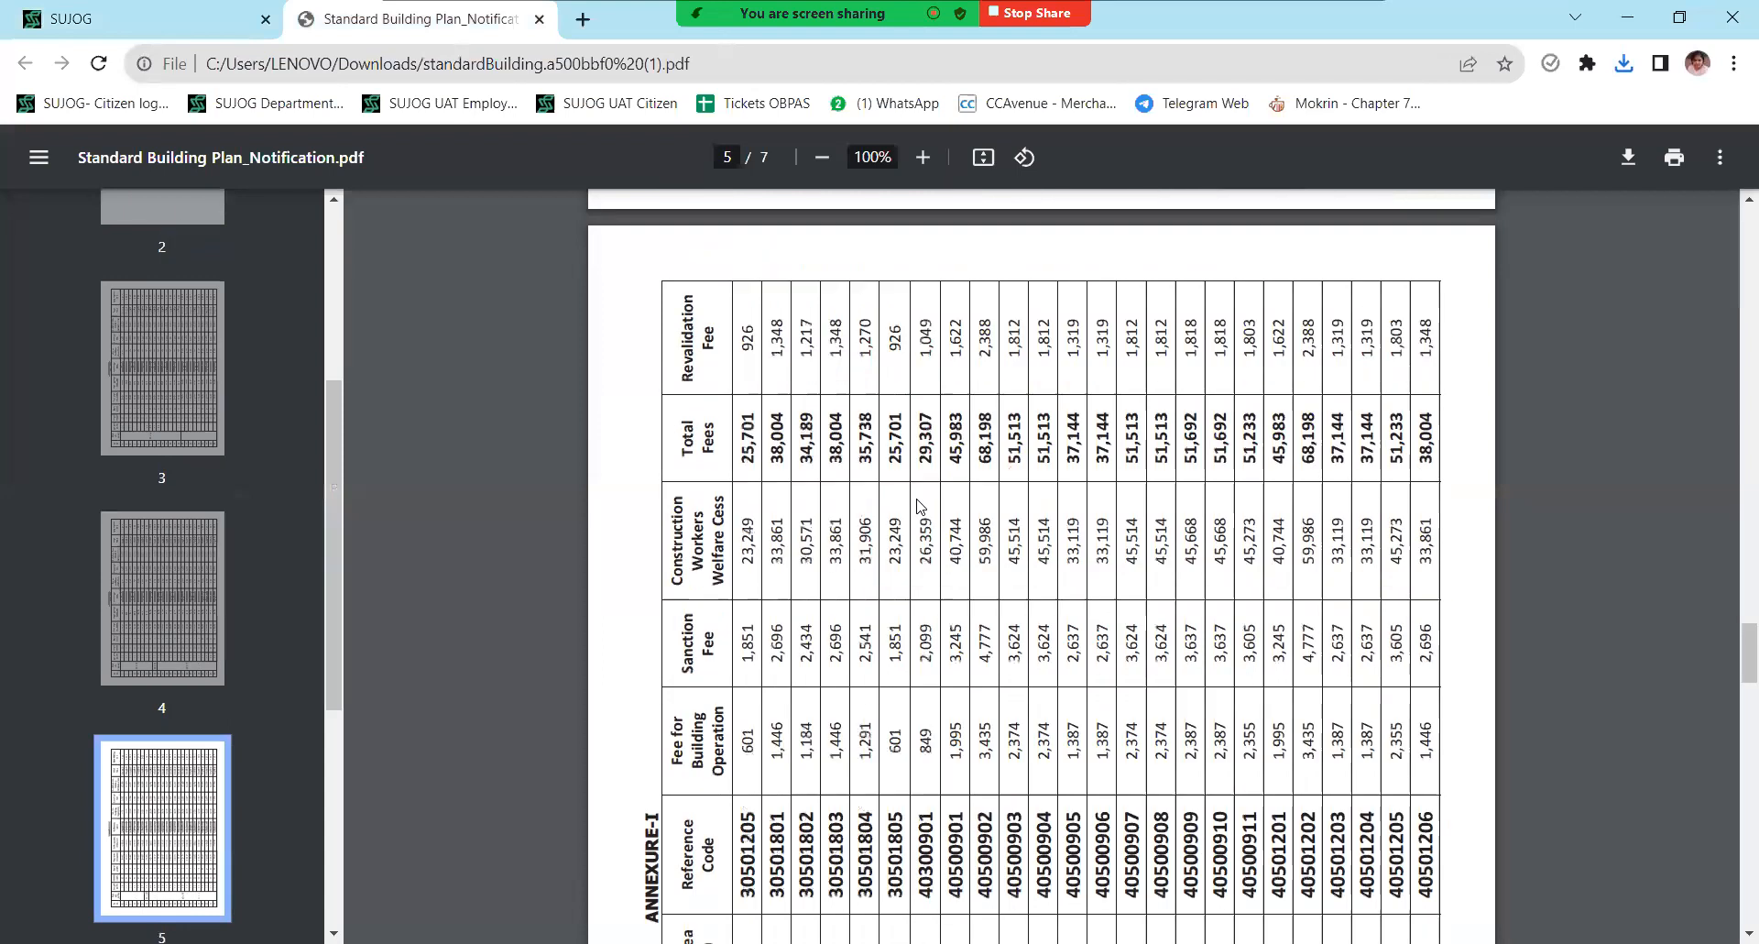
{"action": "scroll", "coordinate": [921, 506], "scroll_direction": "down", "scroll_amount": 20}
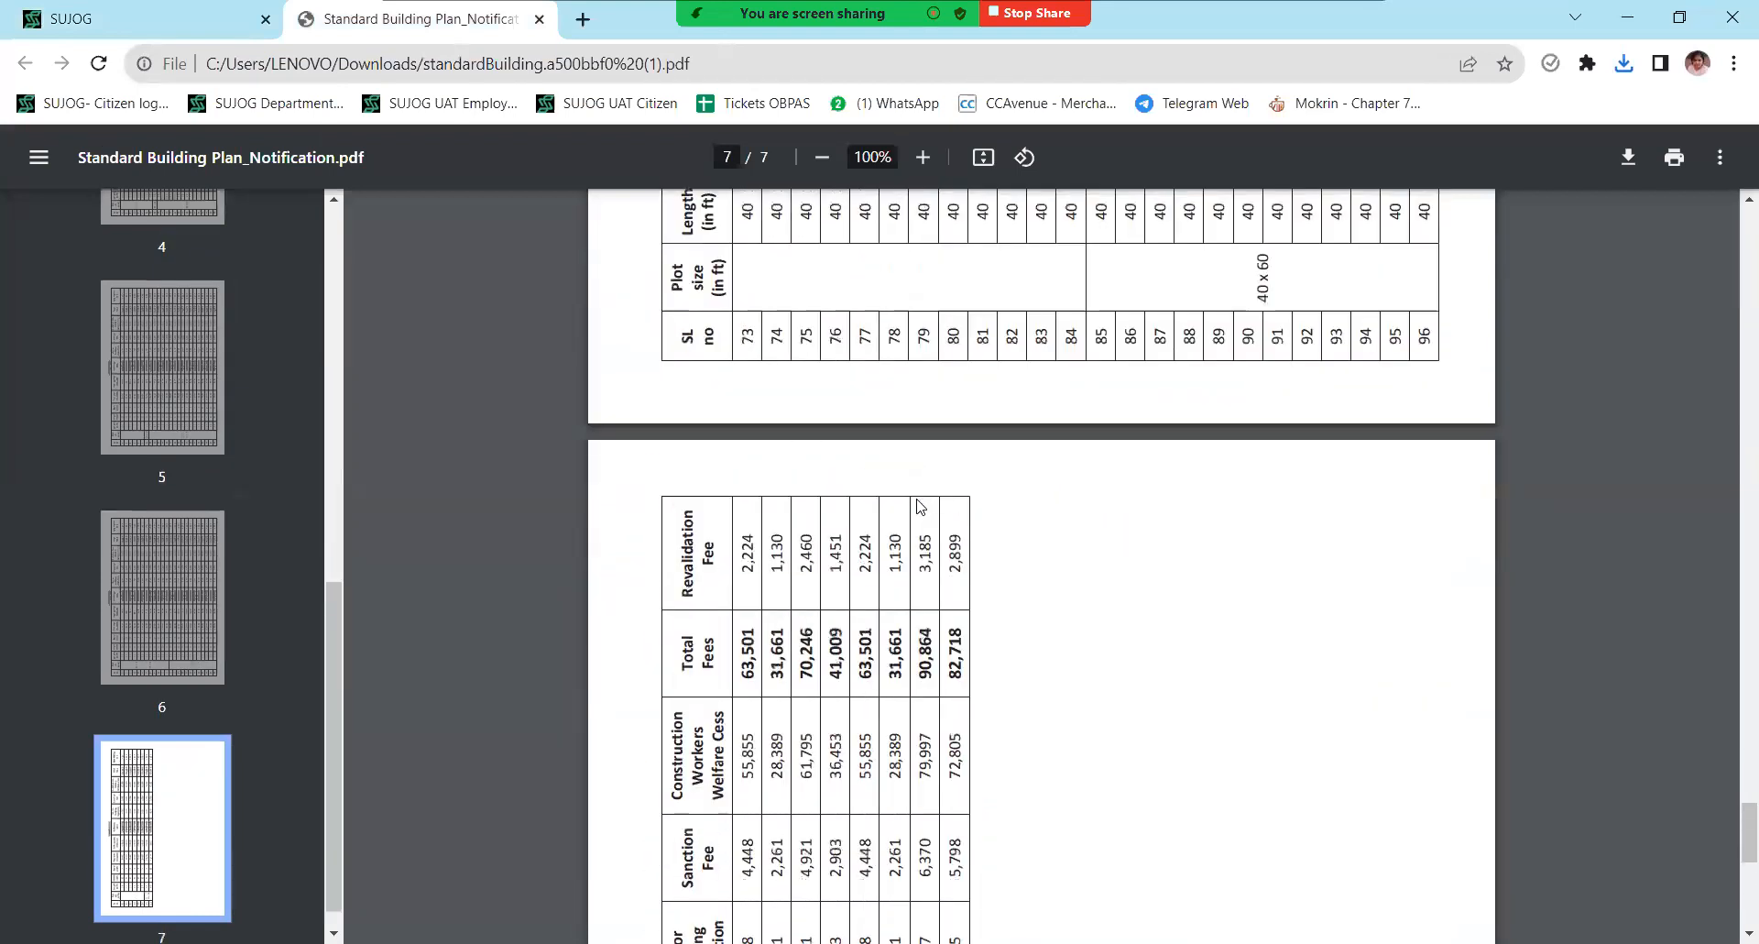
{"action": "scroll", "coordinate": [921, 506], "scroll_direction": "up", "scroll_amount": 7}
{"action": "scroll", "coordinate": [921, 505], "scroll_direction": "up", "scroll_amount": 12}
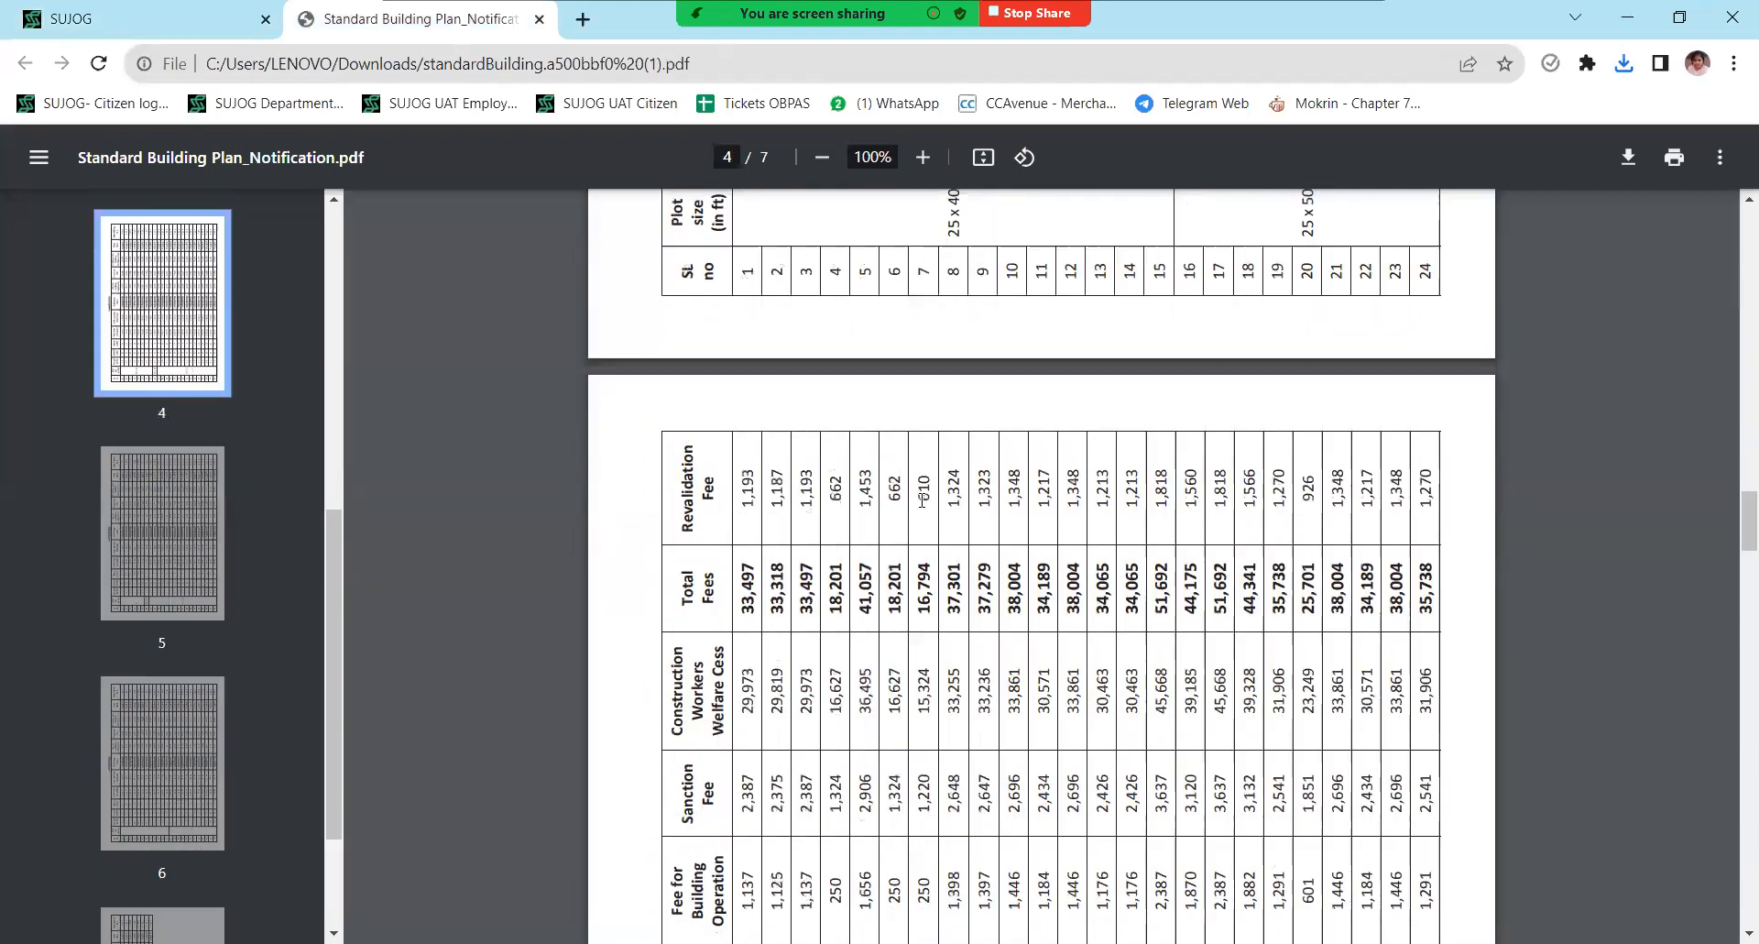
{"action": "scroll", "coordinate": [921, 499], "scroll_direction": "up", "scroll_amount": 15}
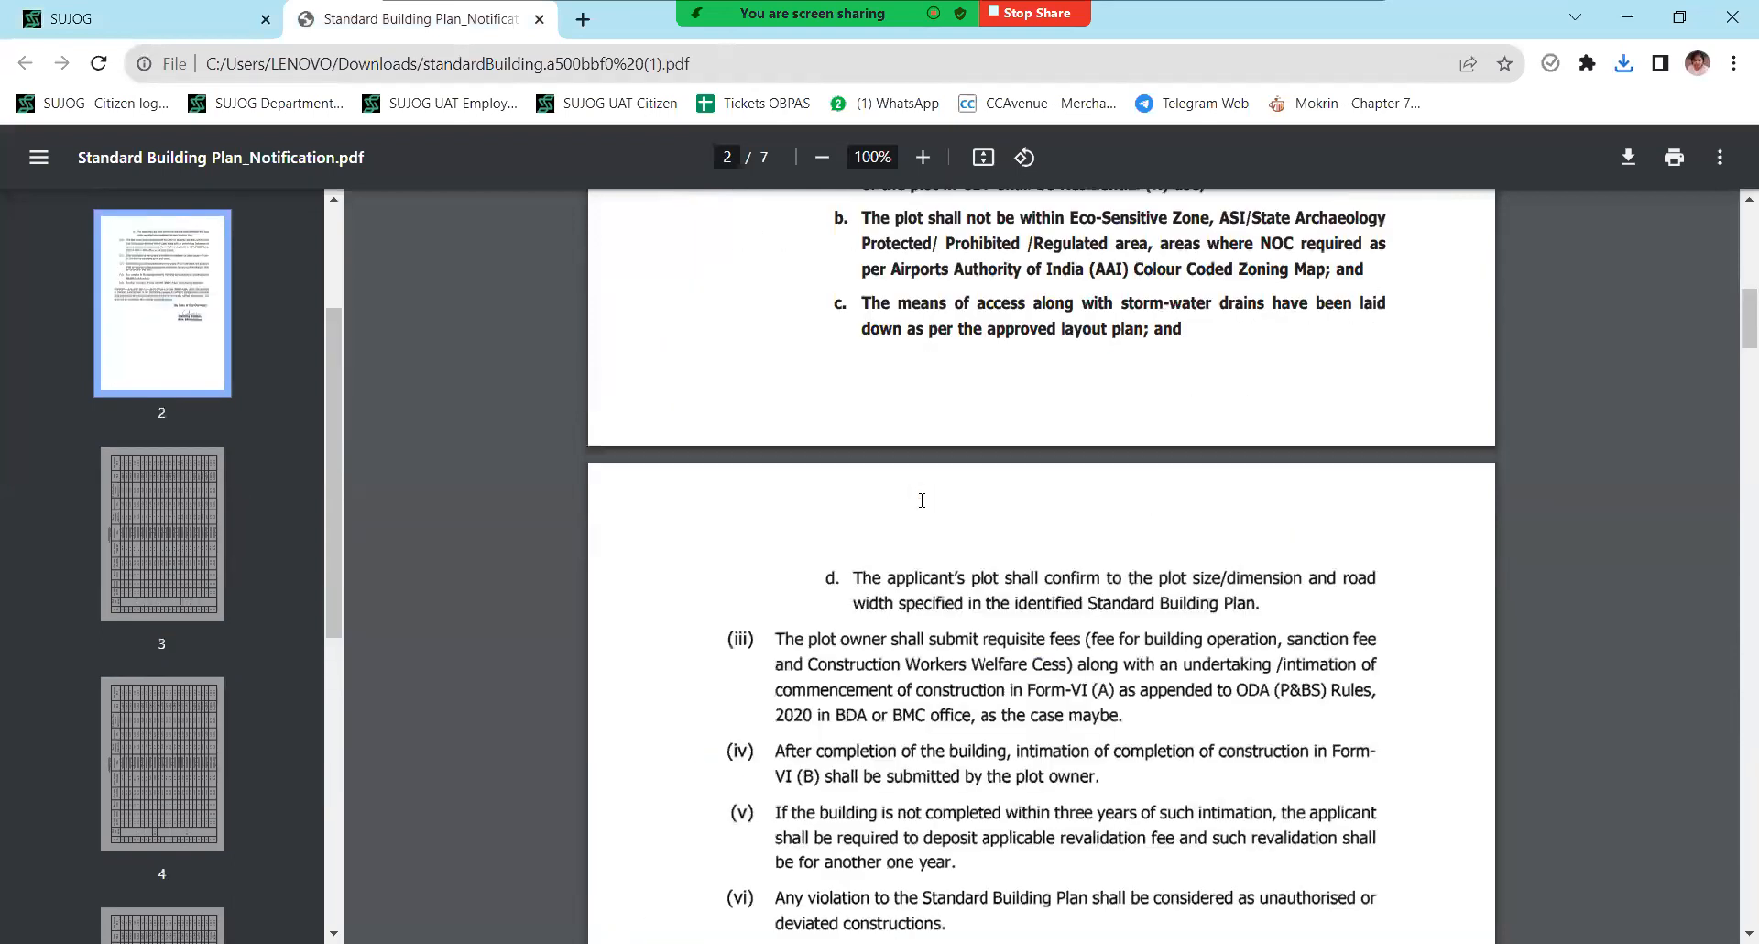
{"action": "scroll", "coordinate": [922, 486], "scroll_direction": "up", "scroll_amount": 5}
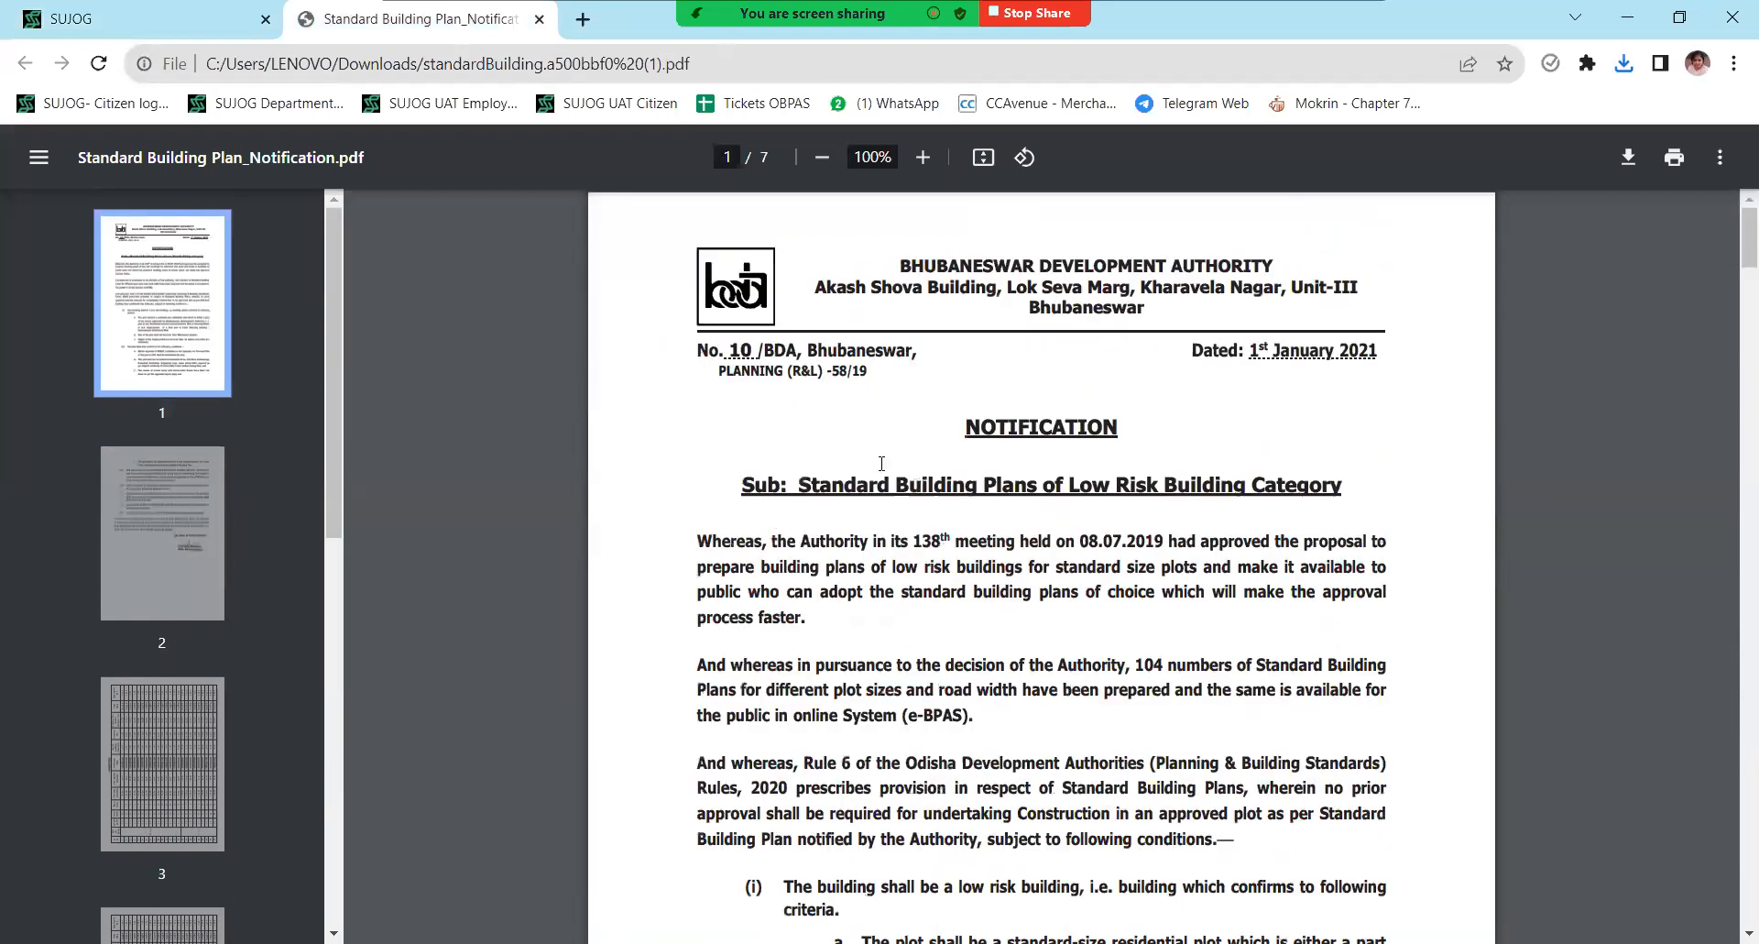
{"action": "scroll", "coordinate": [1006, 436], "scroll_direction": "down", "scroll_amount": 6}
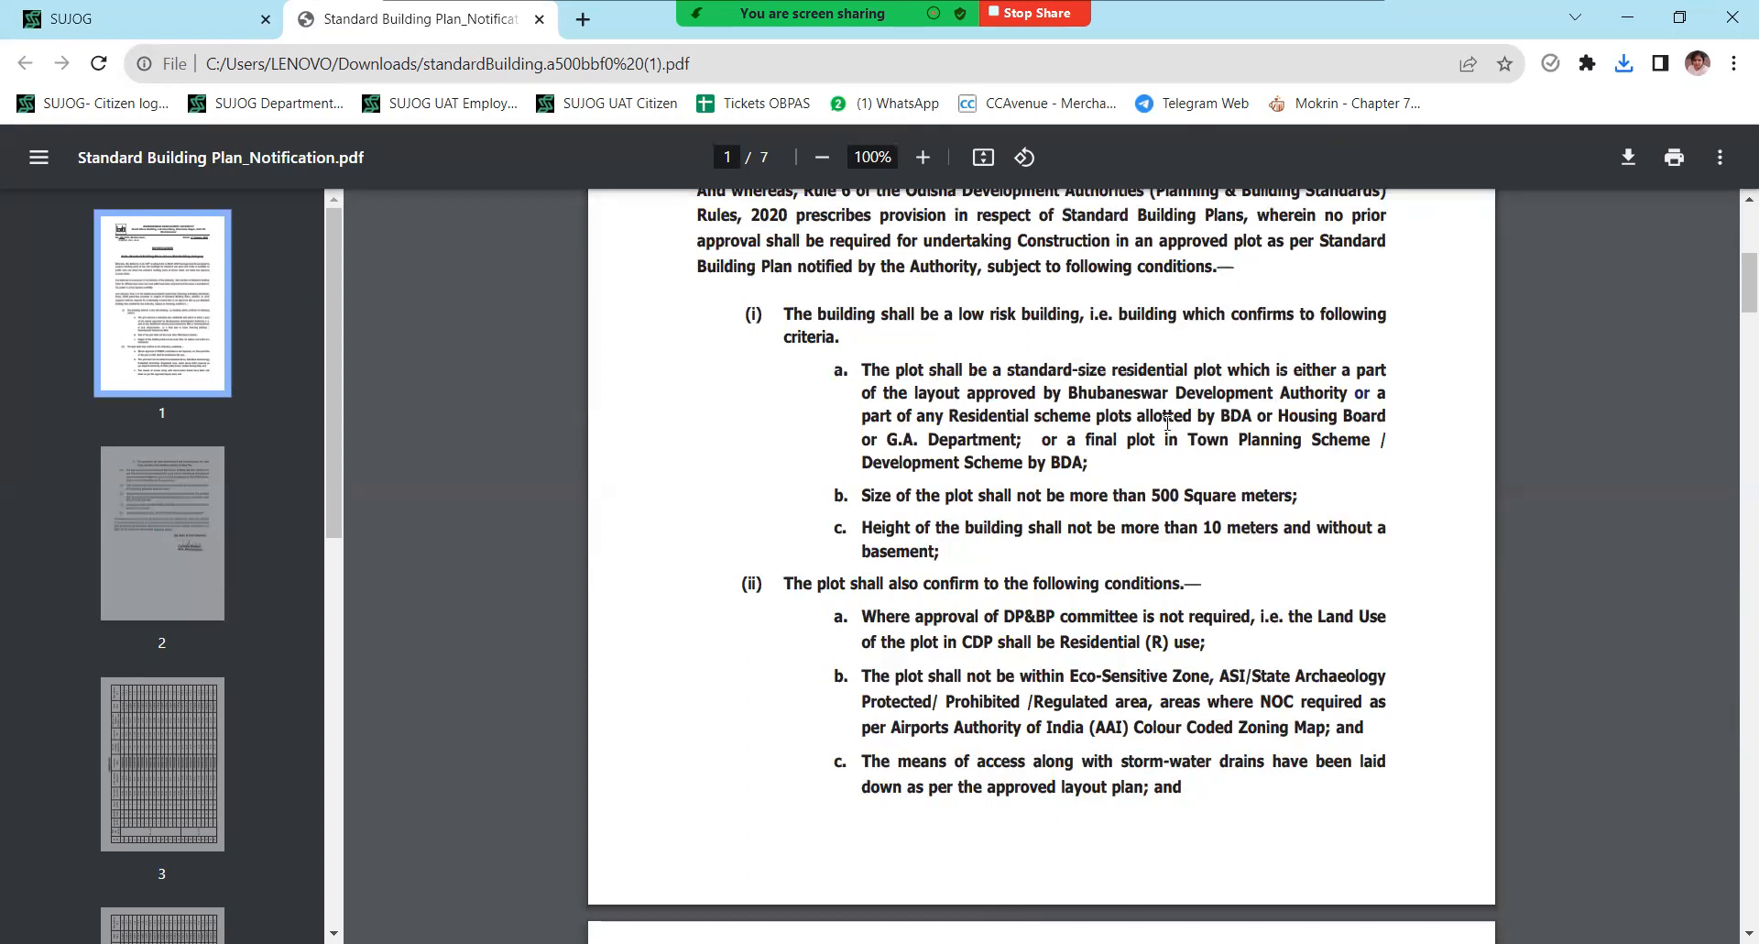
{"action": "left_click", "coordinate": [133, 14]}
{"action": "scroll", "coordinate": [727, 602], "scroll_direction": "up", "scroll_amount": 3}
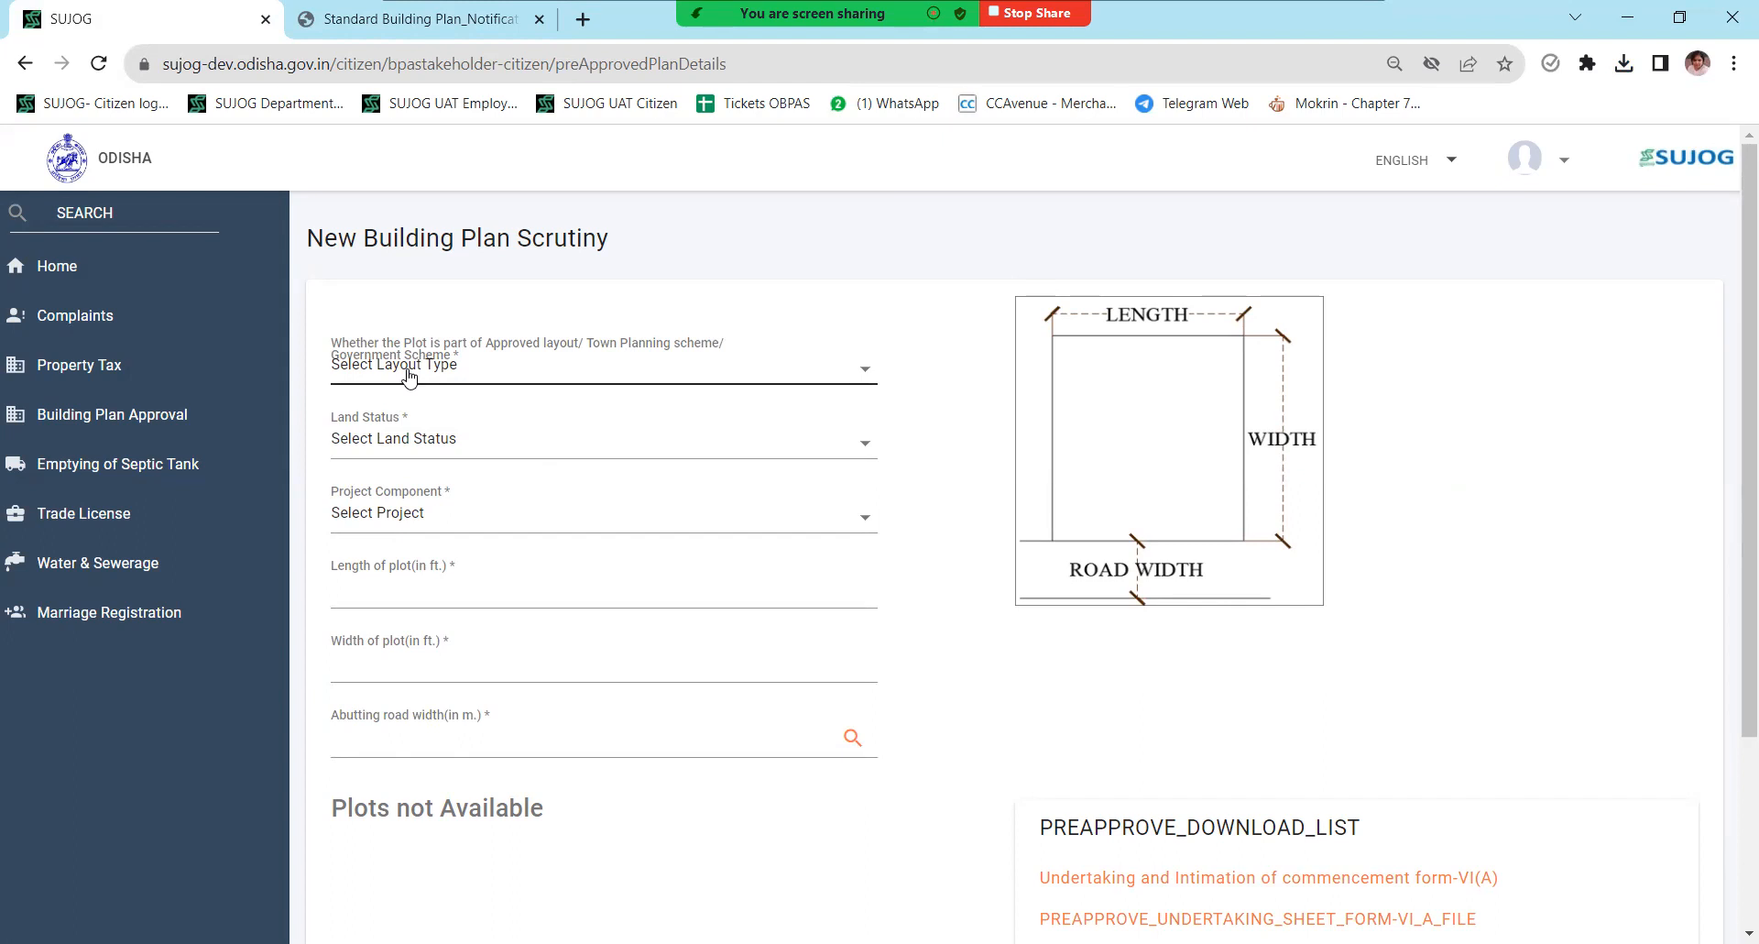
- Answer Yes to approved layout, set land status Vacant and project component residential
{"action": "left_click", "coordinate": [445, 374]}
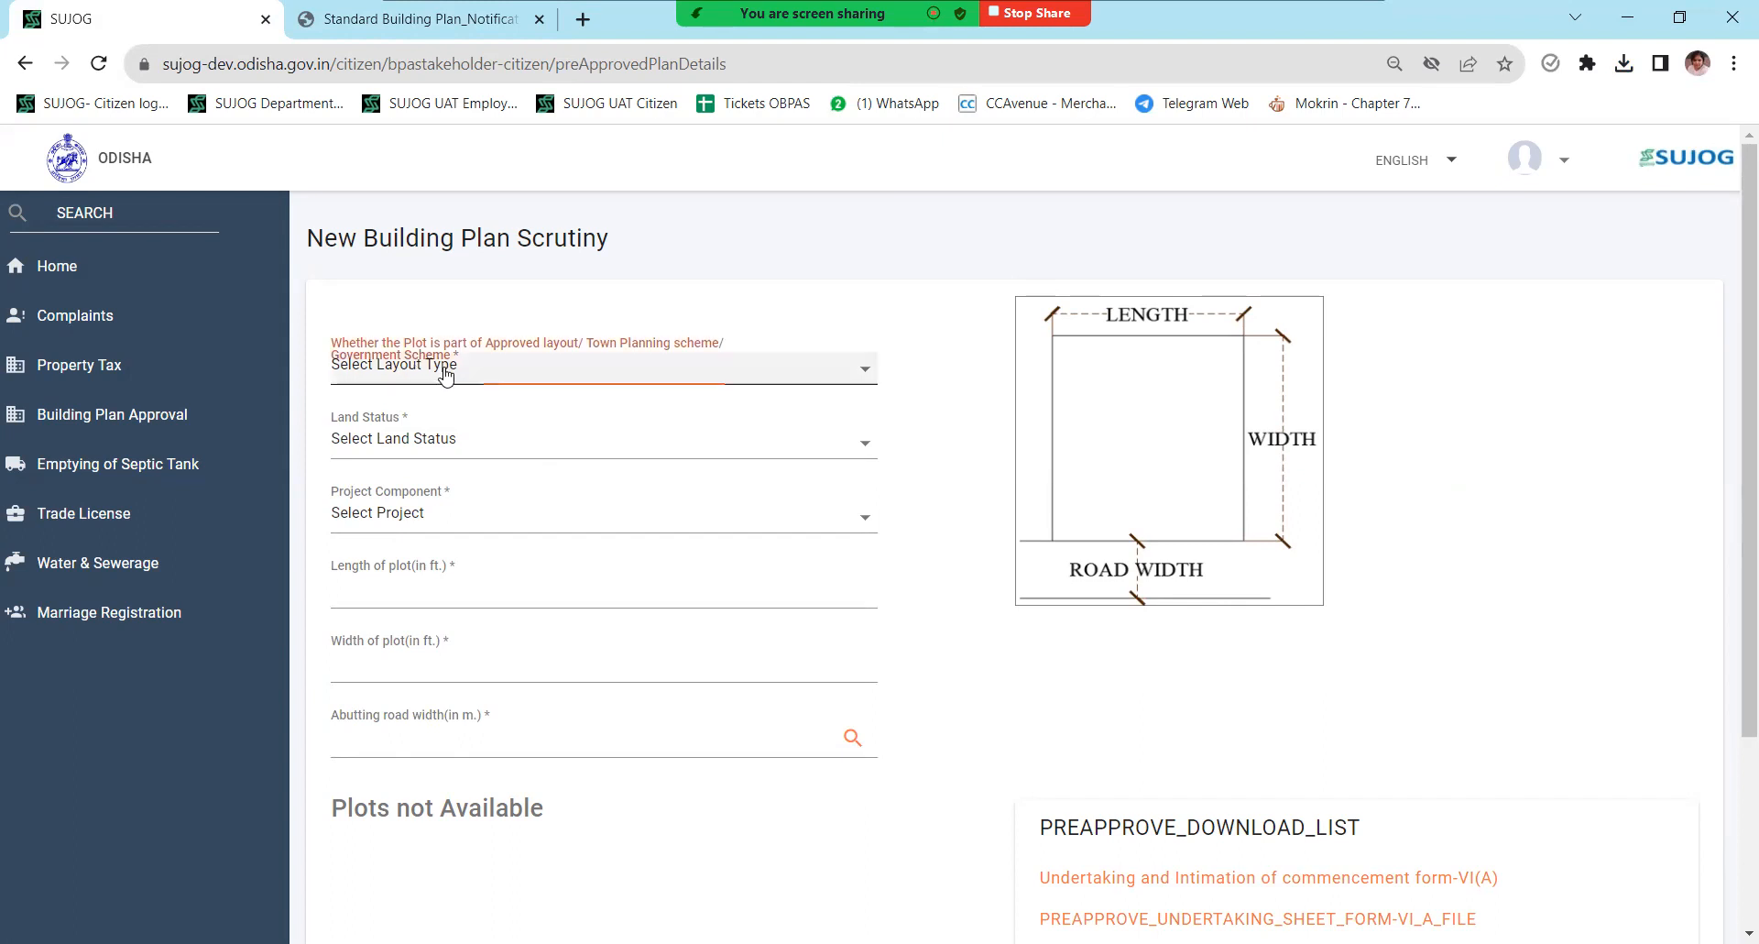
{"action": "left_click", "coordinate": [489, 295]}
{"action": "left_click", "coordinate": [460, 379]}
{"action": "left_click", "coordinate": [413, 460]}
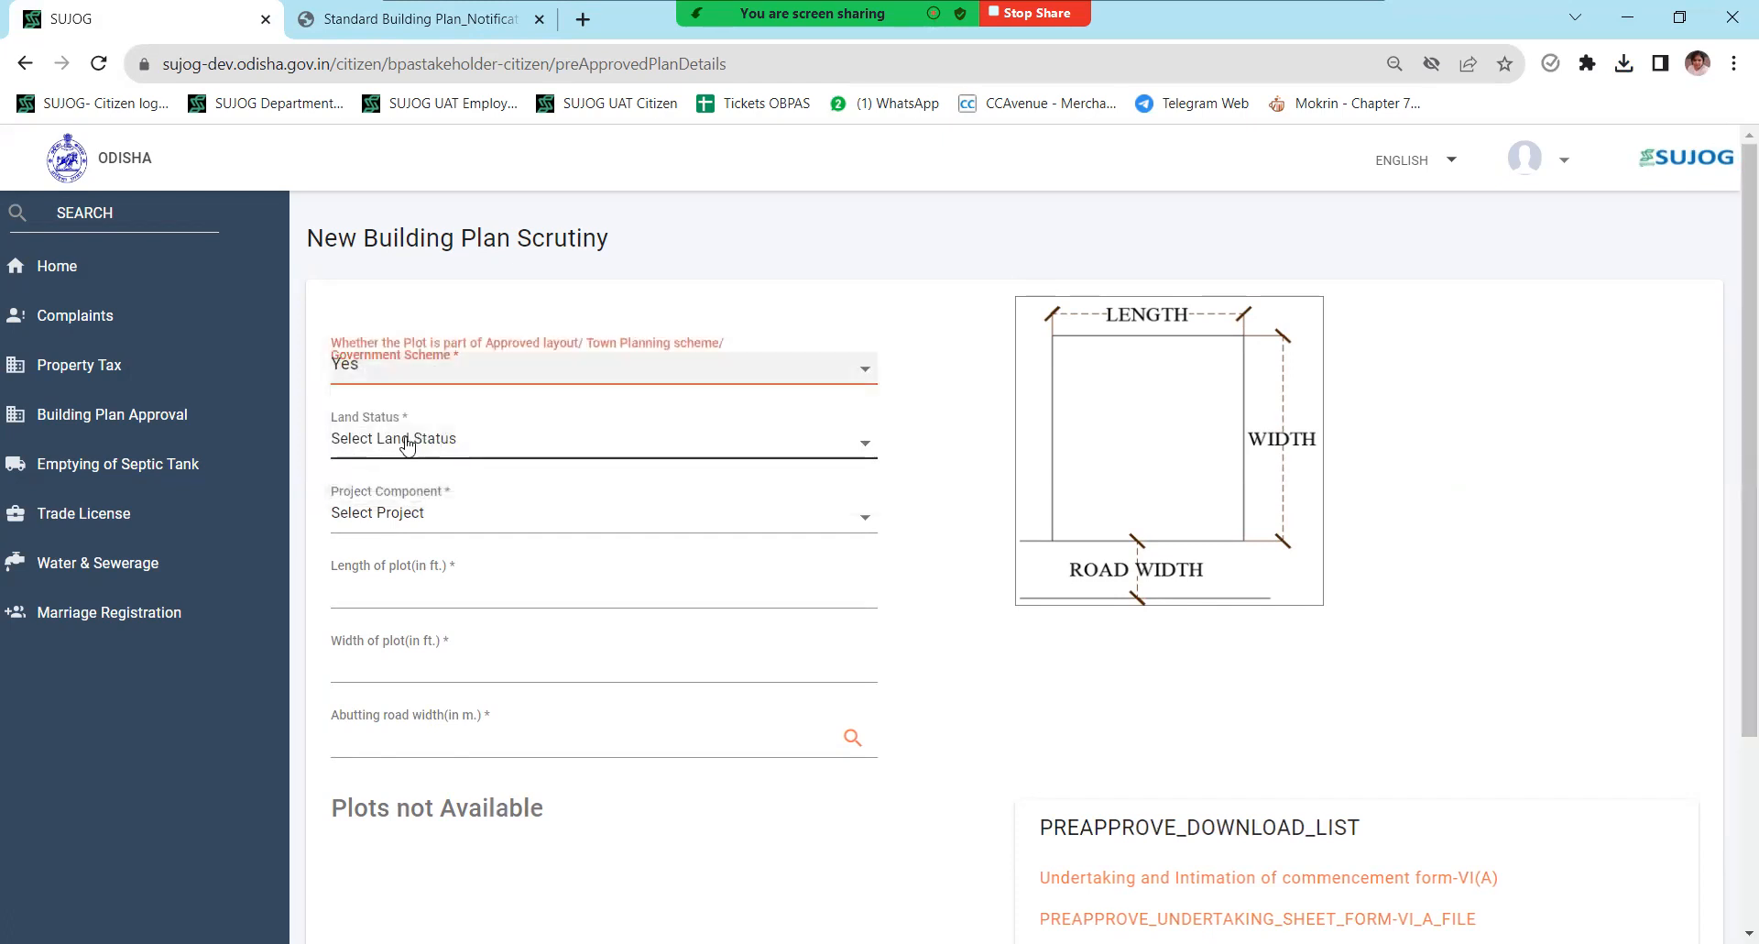
{"action": "left_click", "coordinate": [414, 442]}
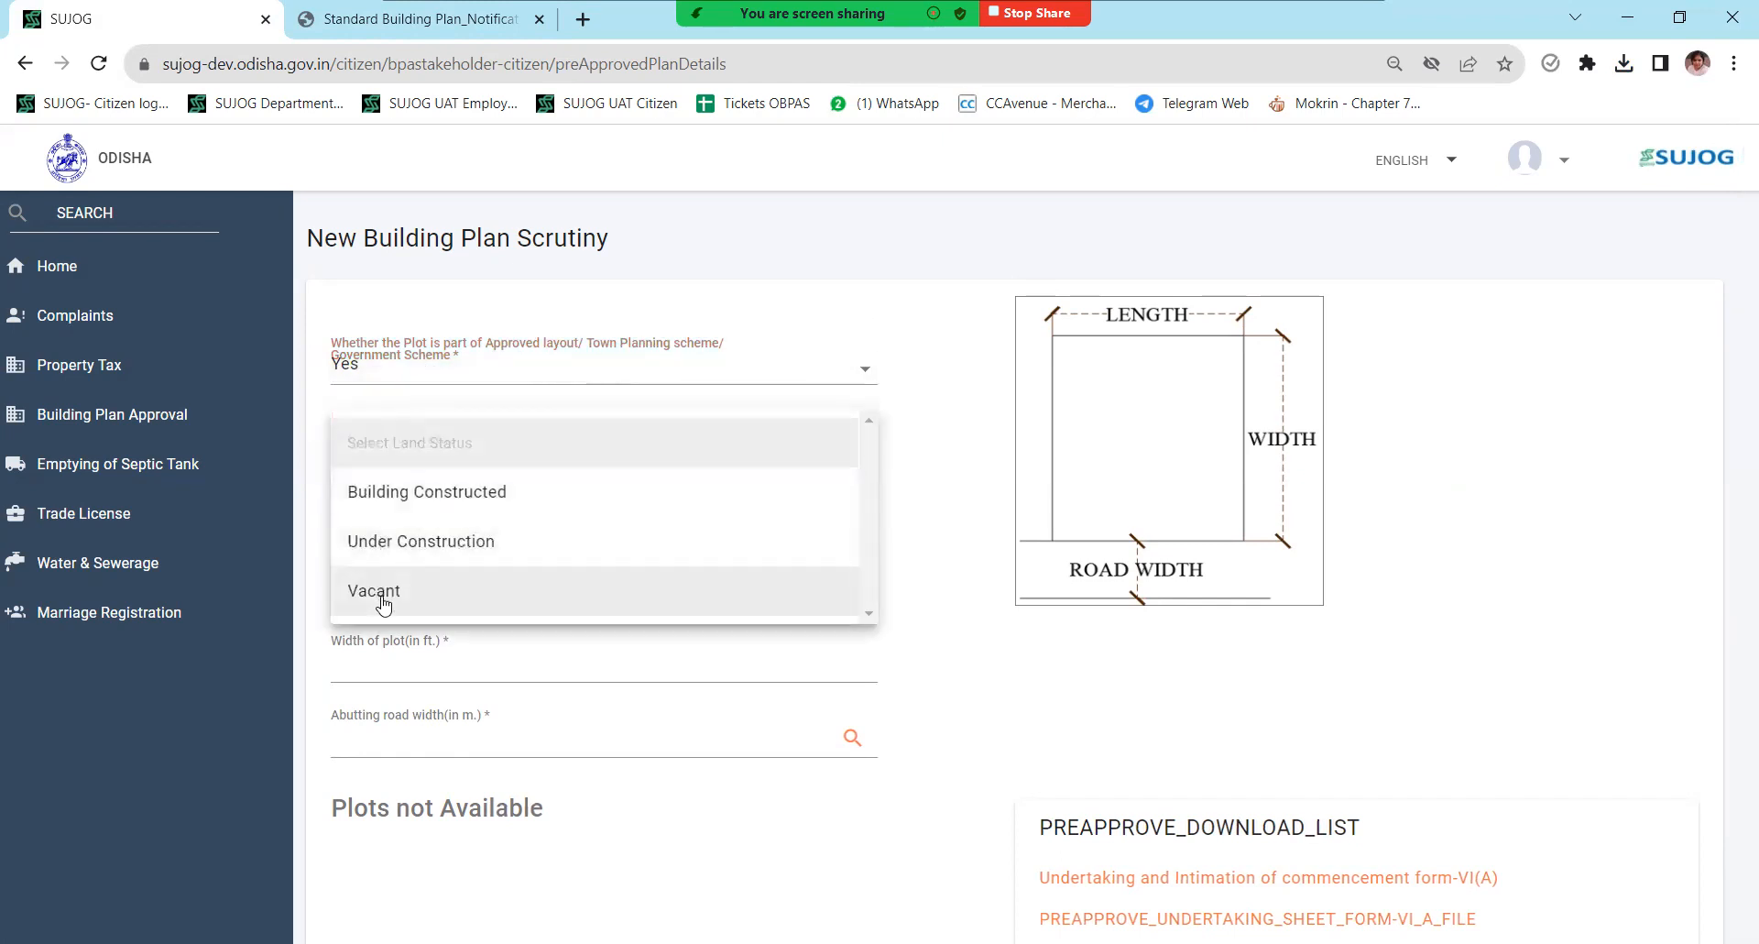
{"action": "left_click", "coordinate": [383, 604]}
{"action": "left_click", "coordinate": [417, 510]}
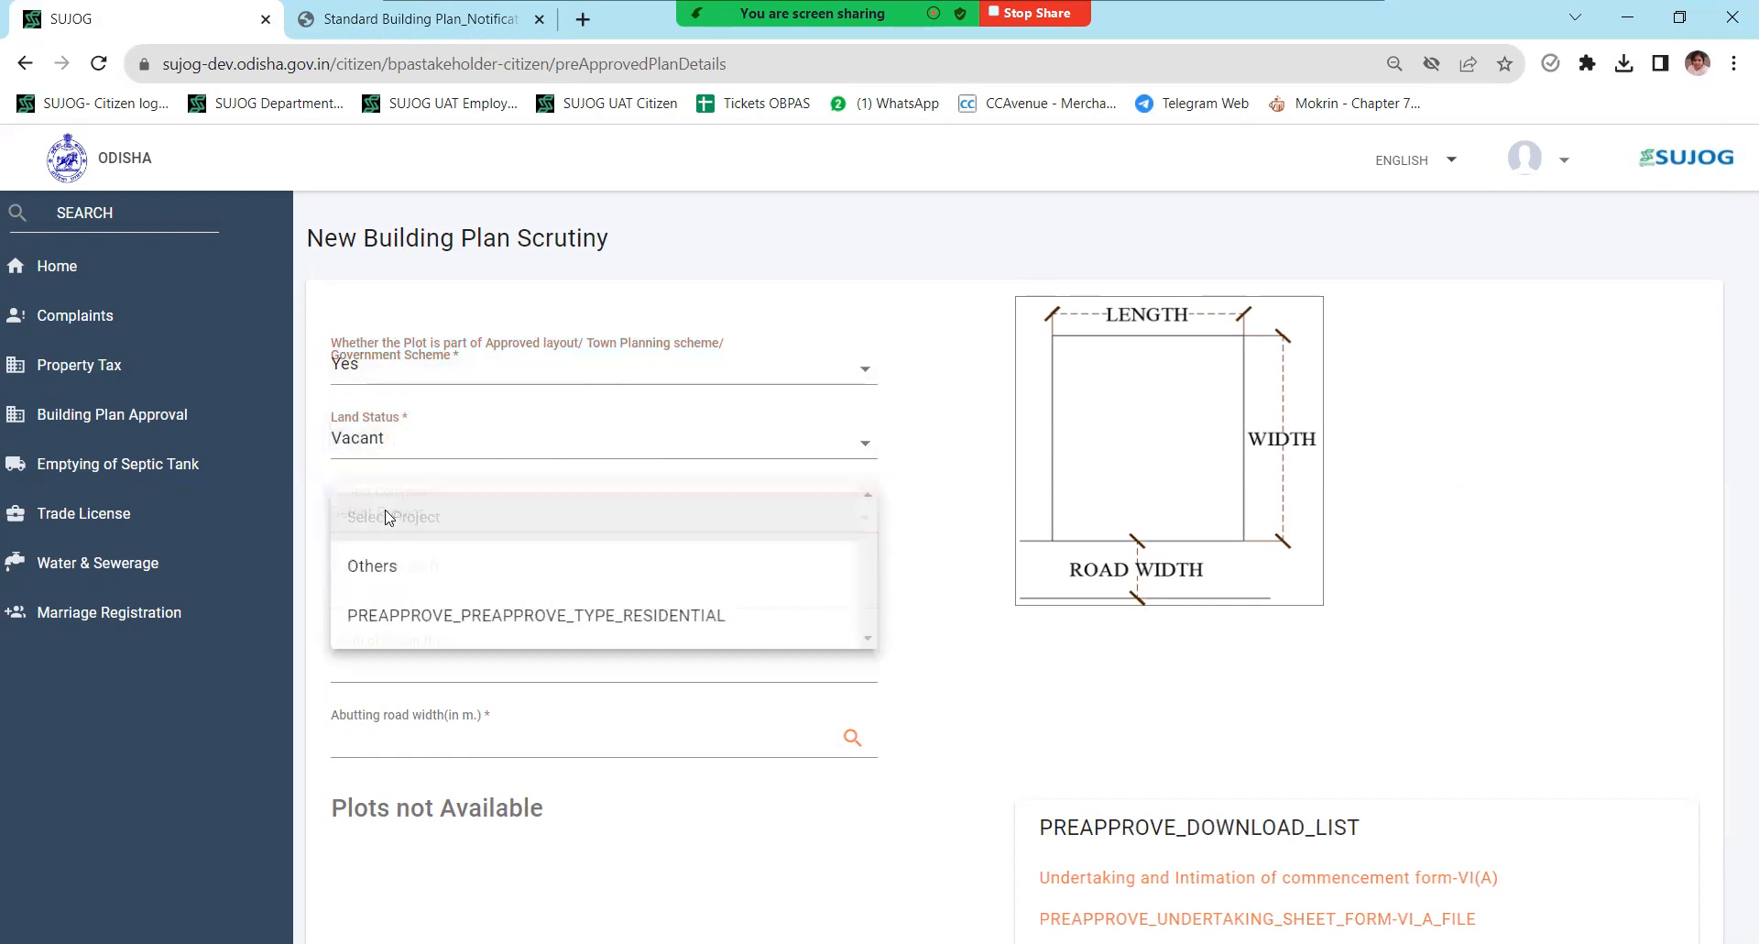
{"action": "left_click", "coordinate": [395, 616]}
- Enter plot length 25, width 45 and road width 9, then search matching plans
{"action": "left_click", "coordinate": [385, 589]}
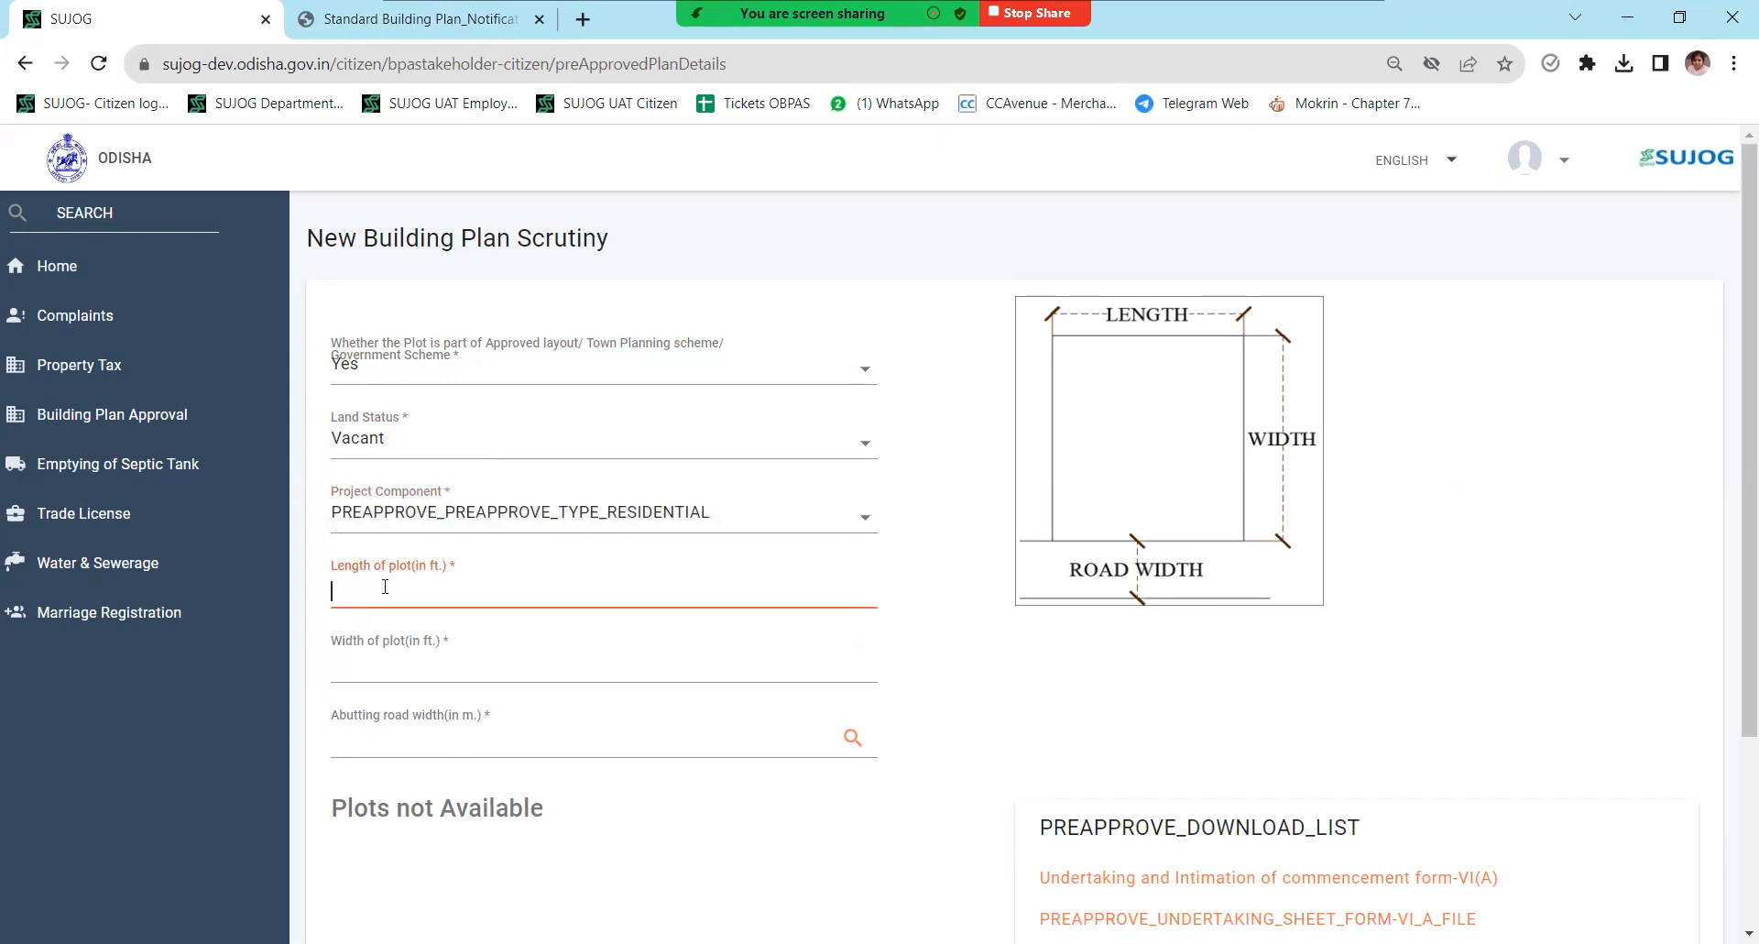
{"action": "type", "text": "25"}
{"action": "left_click", "coordinate": [458, 653]}
{"action": "type", "text": "45"}
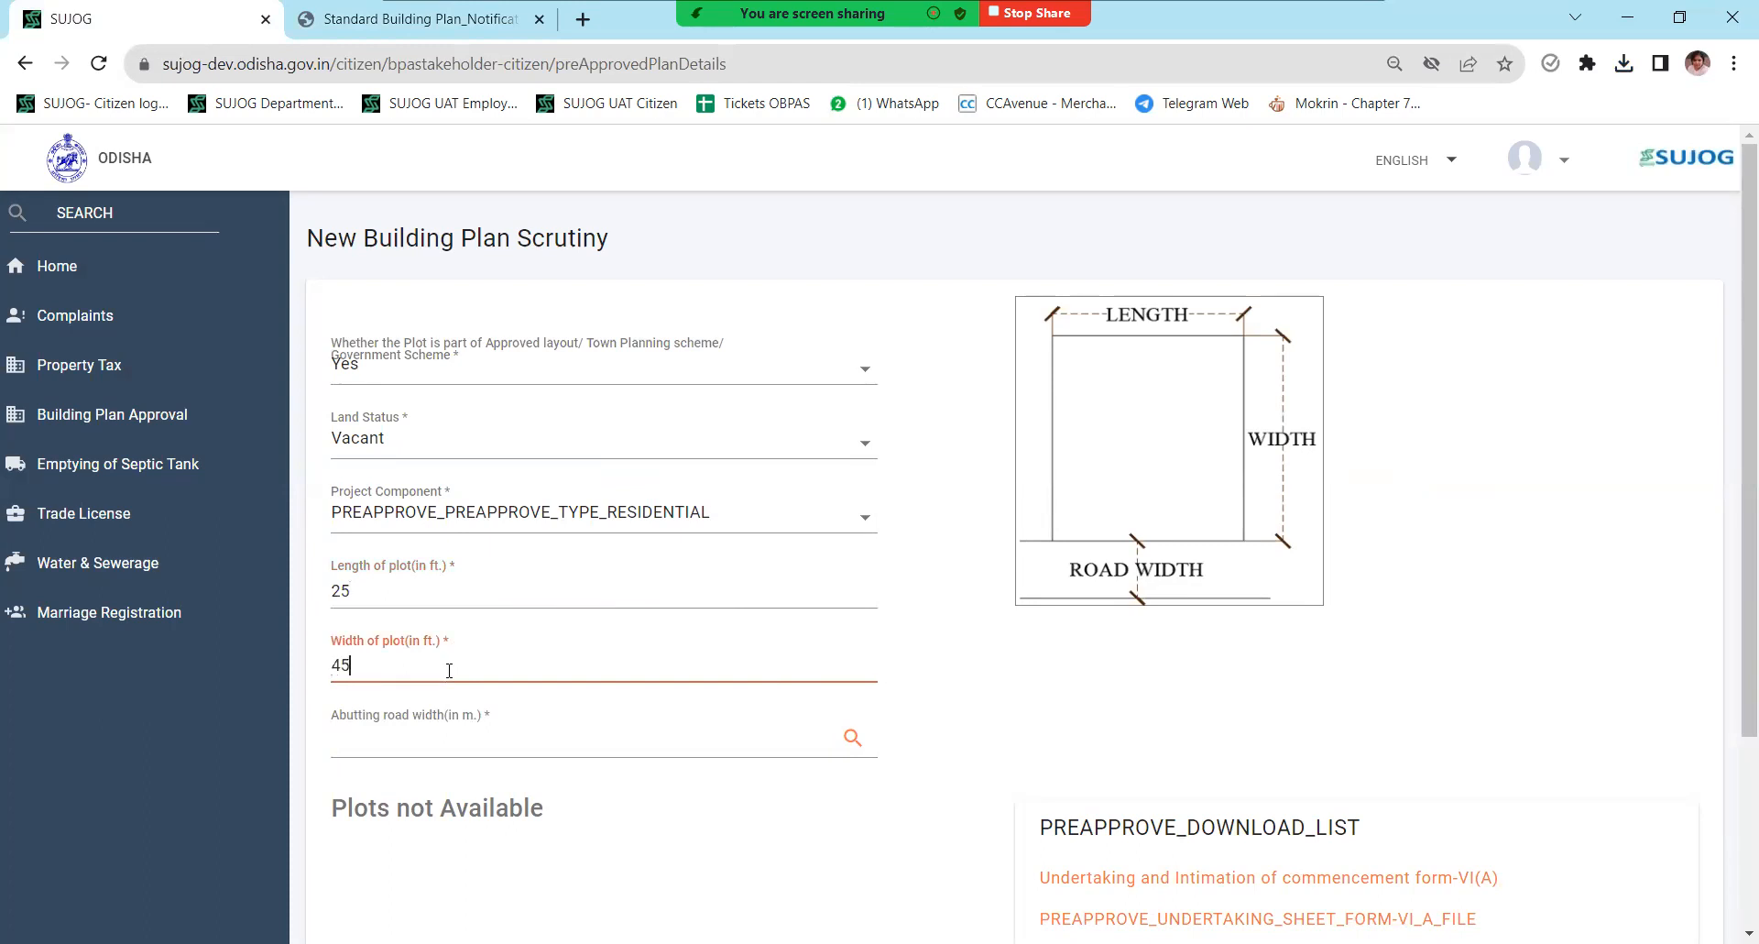
{"action": "left_click", "coordinate": [444, 738]}
{"action": "type", "text": "9"}
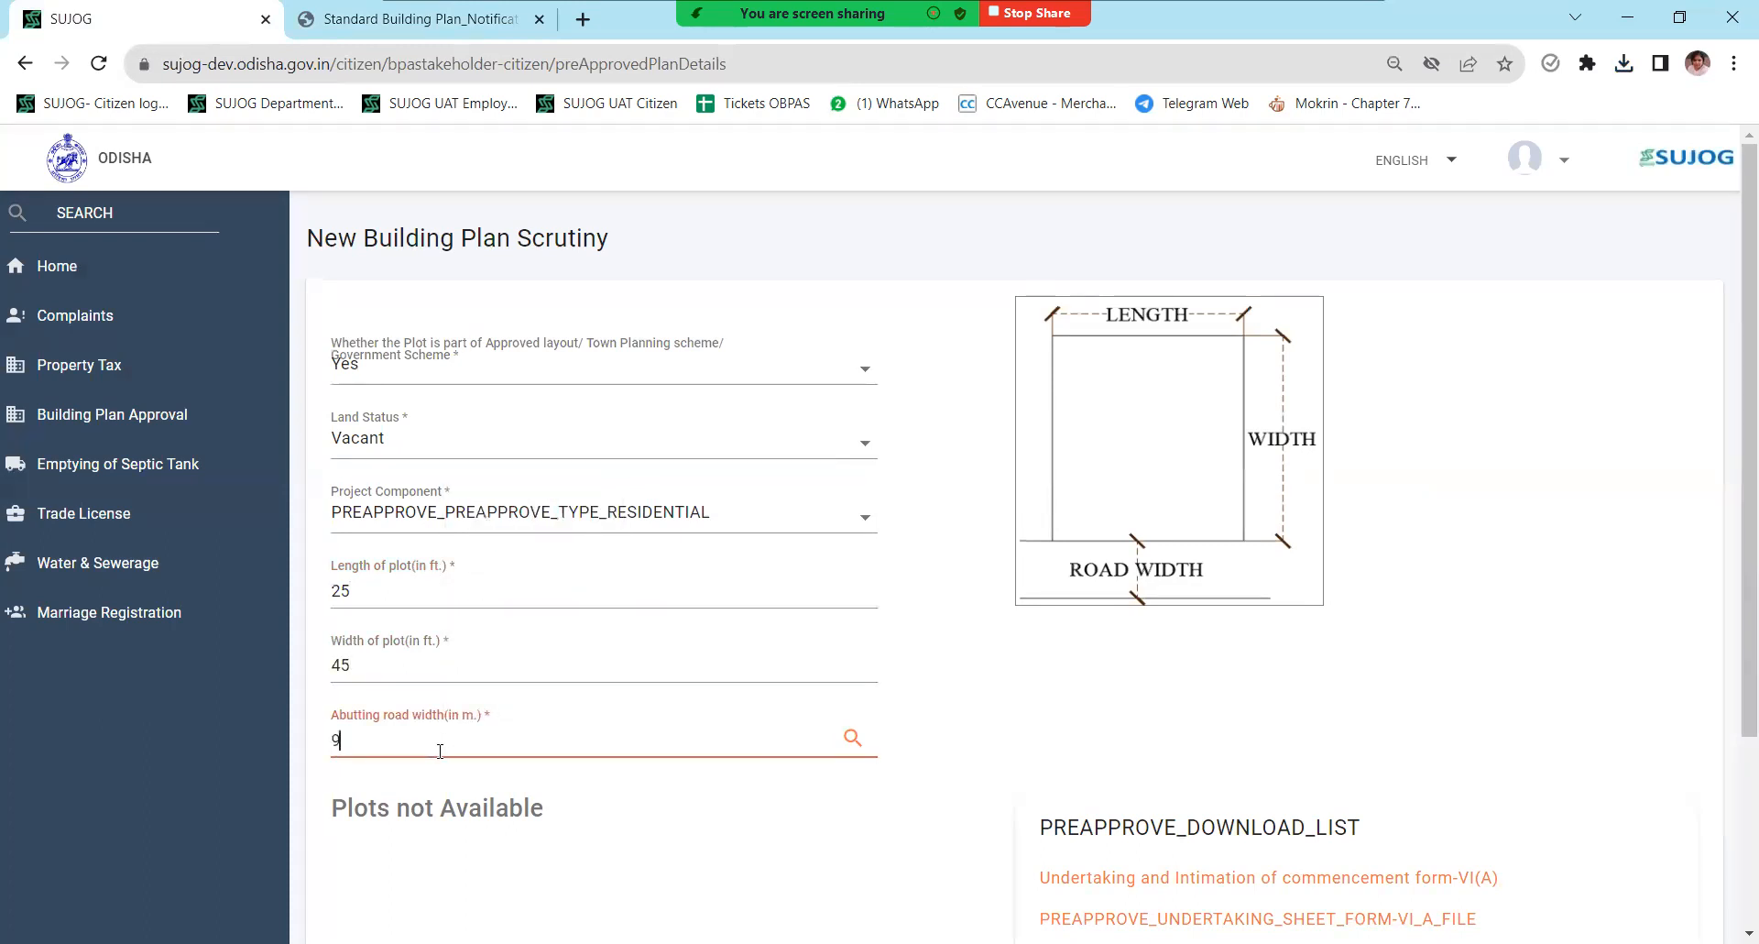
{"action": "left_click", "coordinate": [852, 737]}
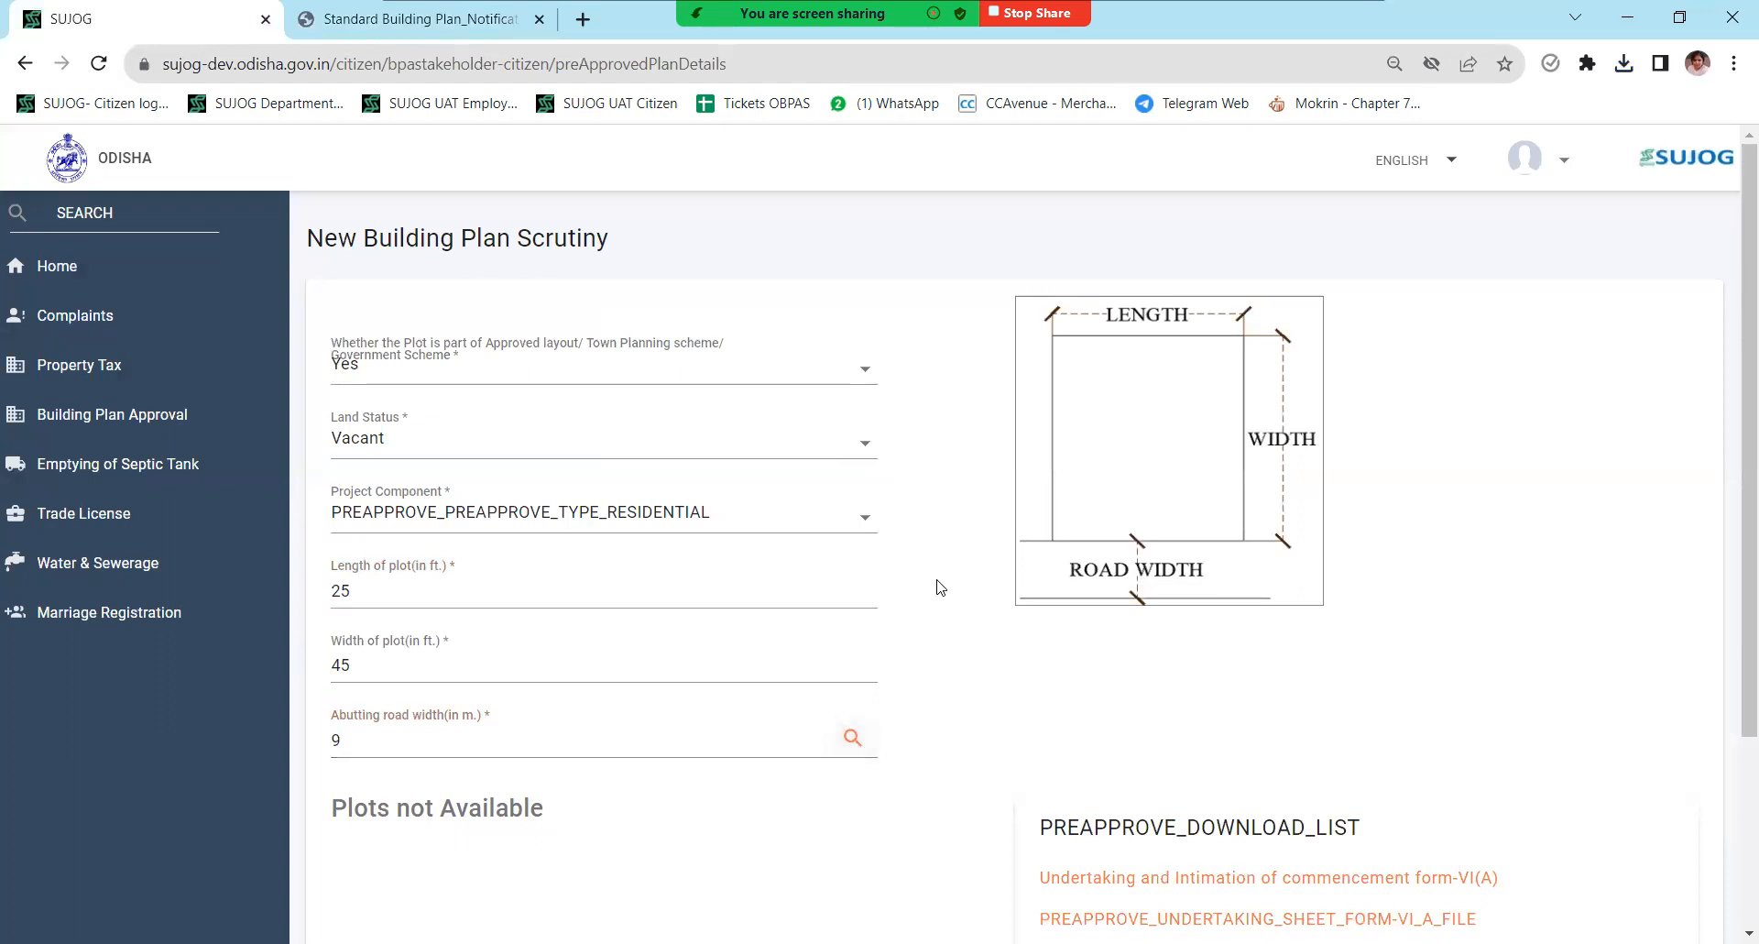
{"action": "scroll", "coordinate": [953, 570], "scroll_direction": "down", "scroll_amount": 3}
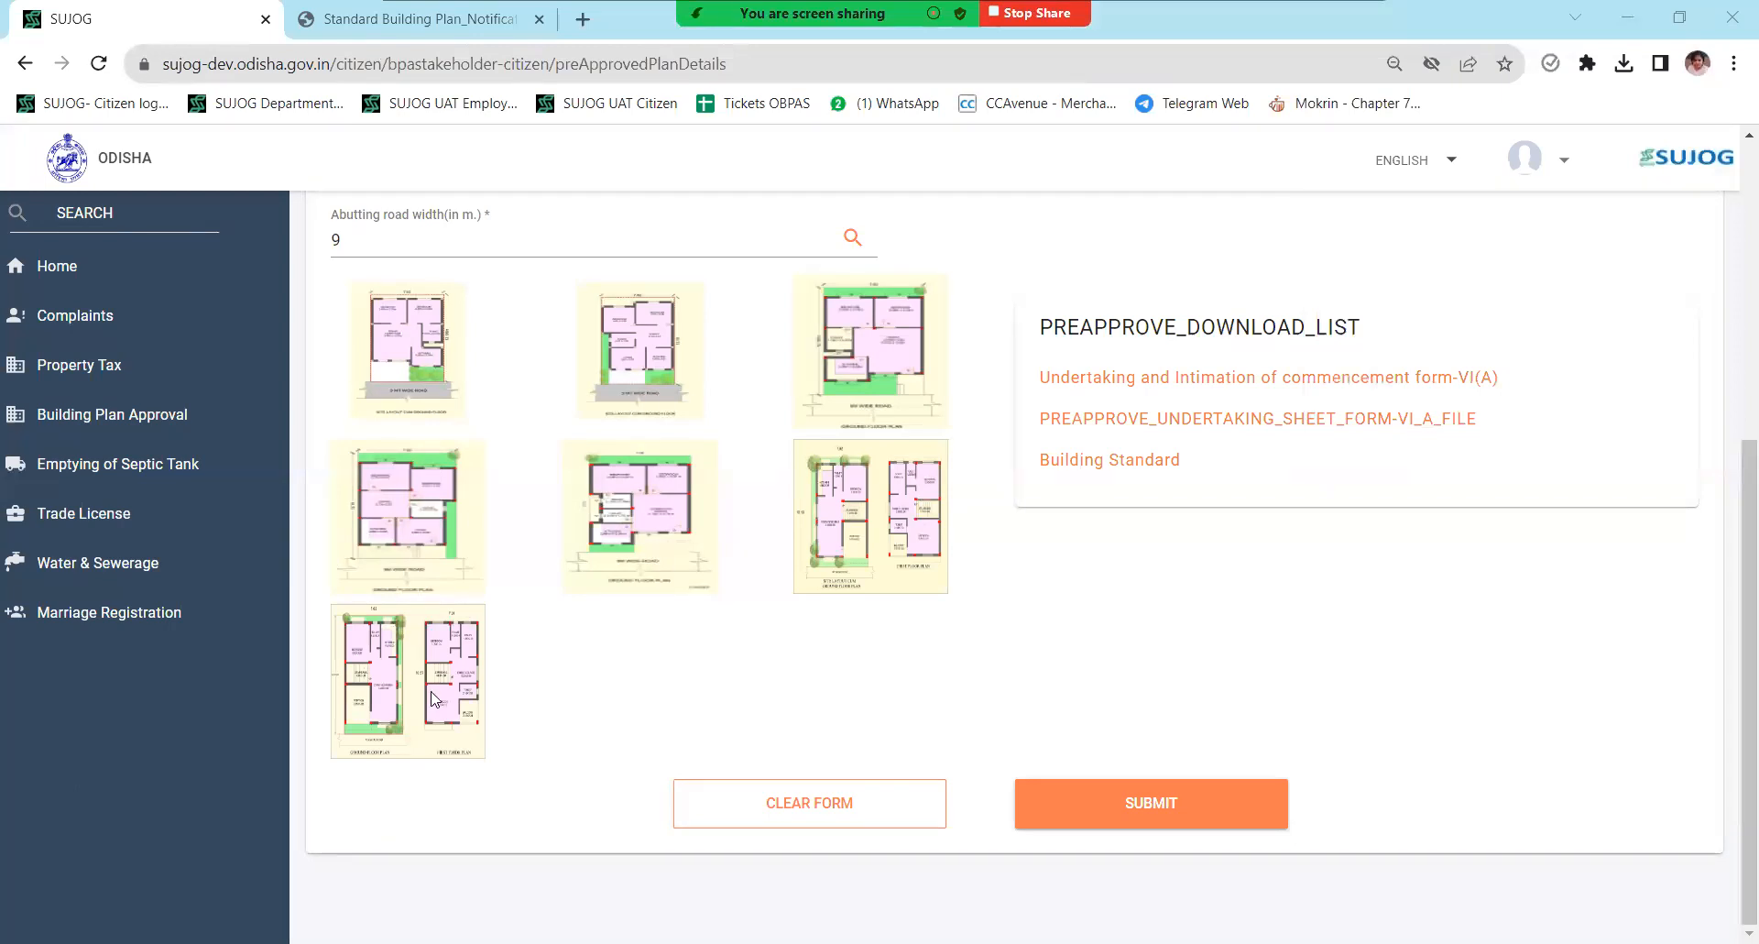
- Close the enlarged sixth floor plan and scroll to PAP-000027's fee details and documents
{"action": "left_click", "coordinate": [891, 556]}
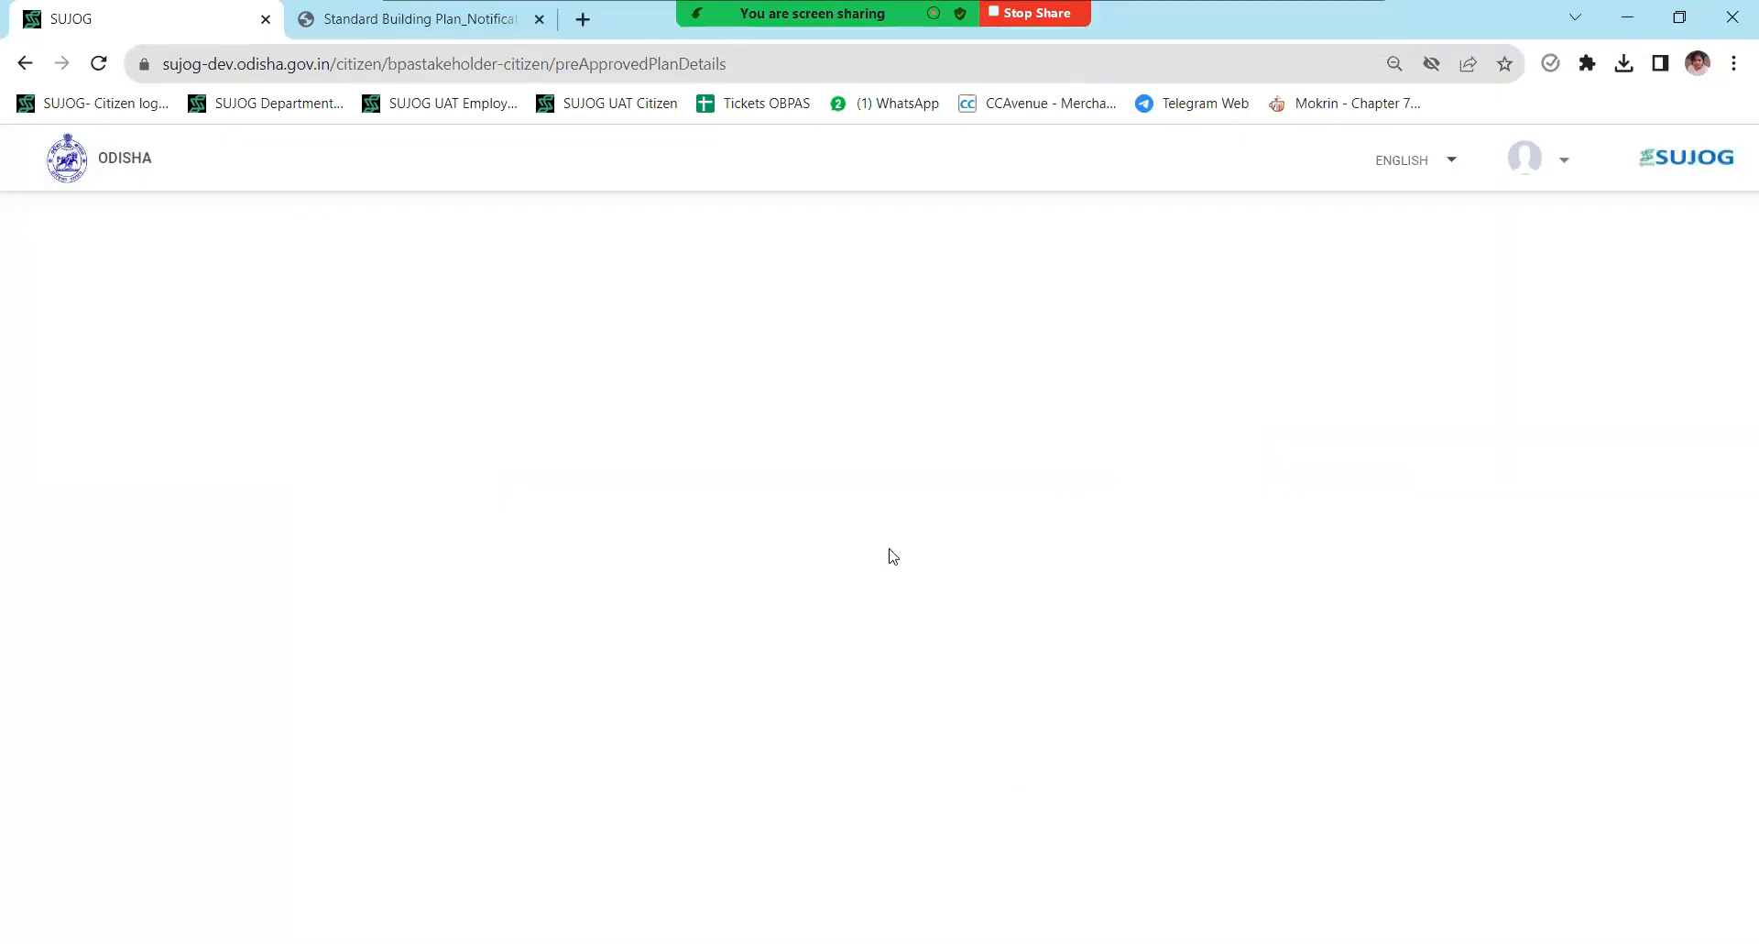
{"action": "scroll", "coordinate": [891, 556], "scroll_direction": "down", "scroll_amount": 7}
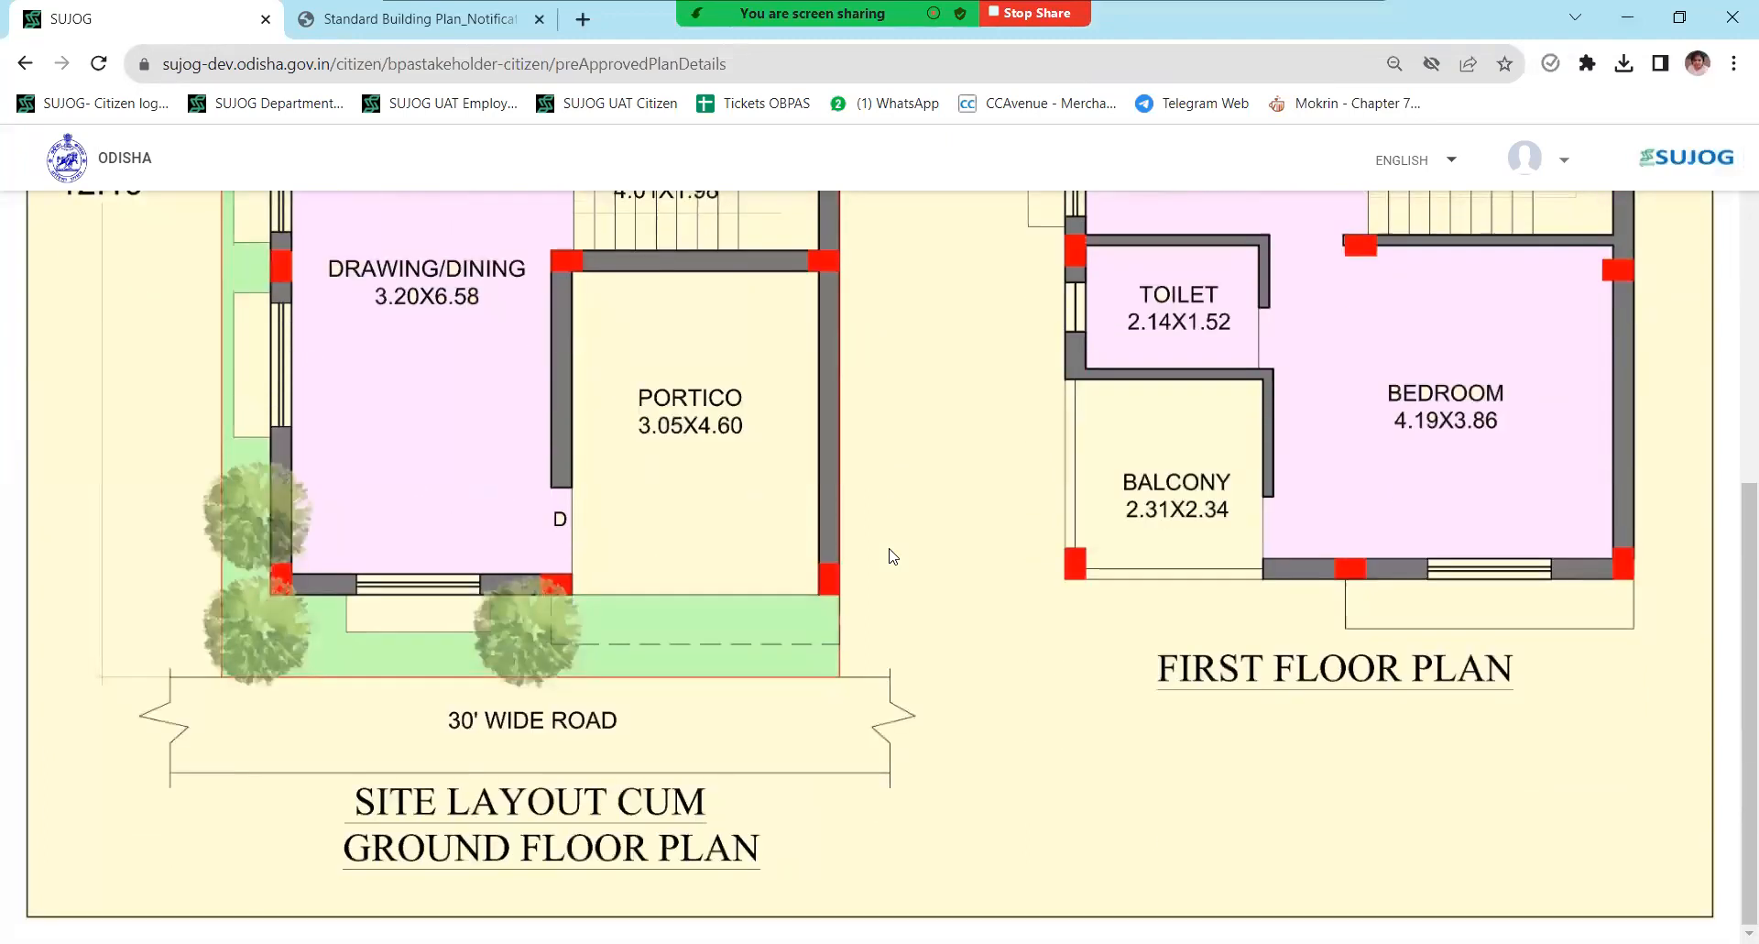
{"action": "scroll", "coordinate": [891, 557], "scroll_direction": "up", "scroll_amount": 7}
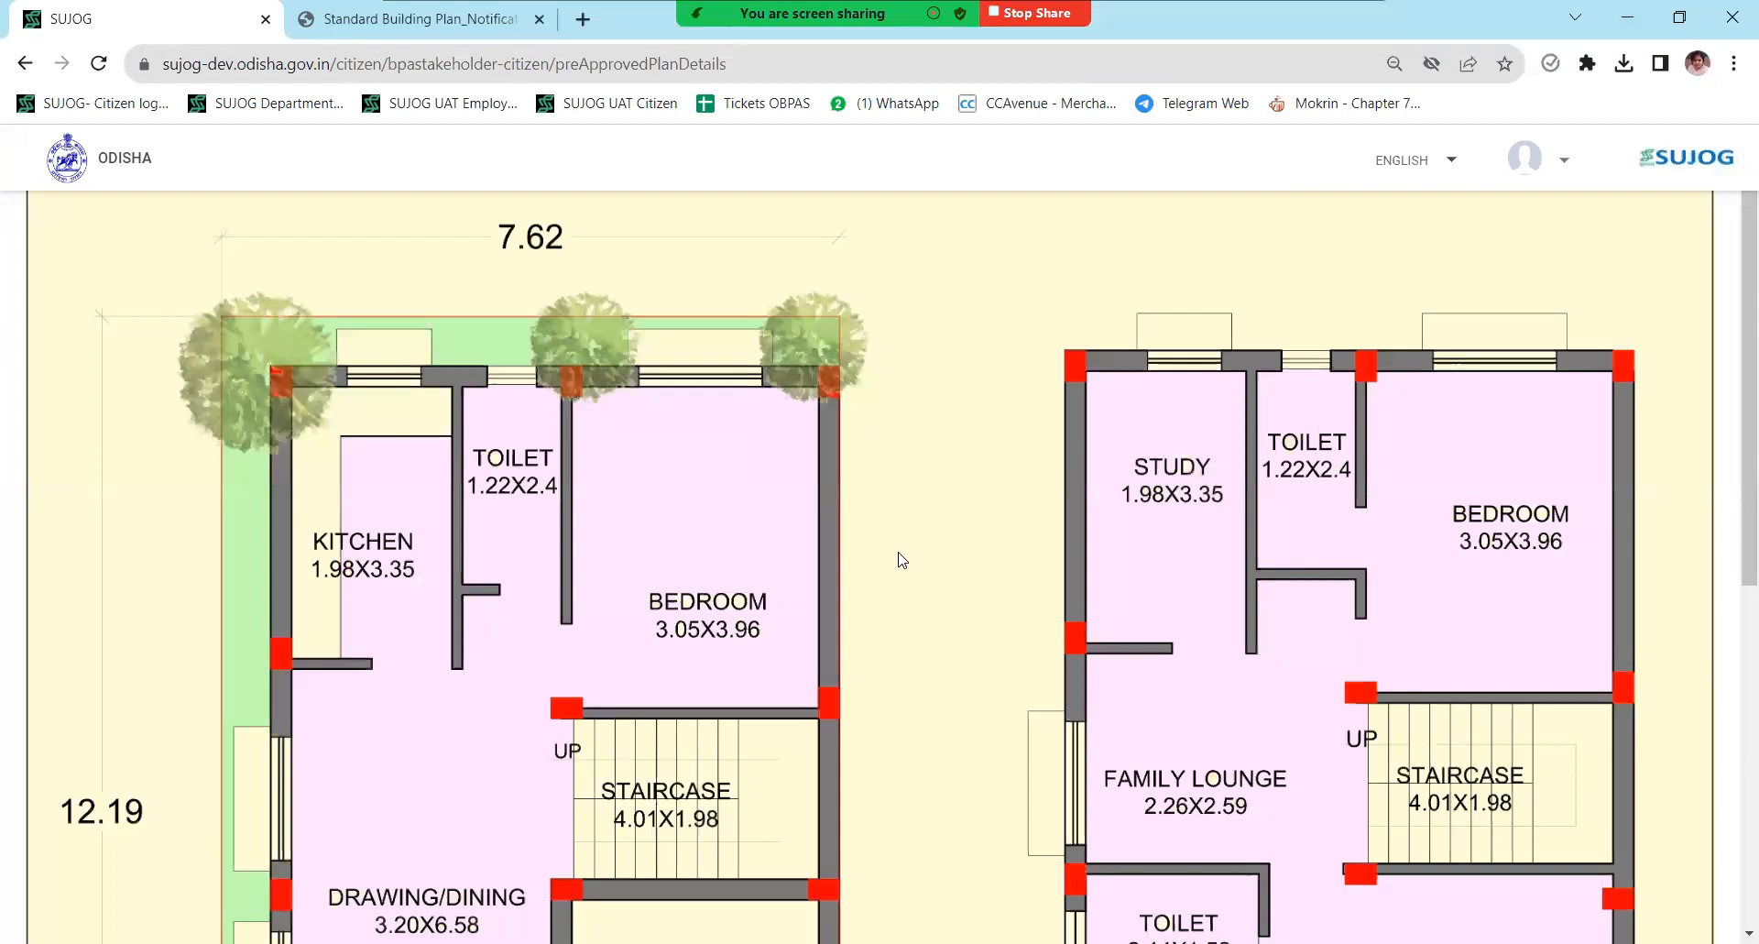
{"action": "left_click", "coordinate": [907, 555]}
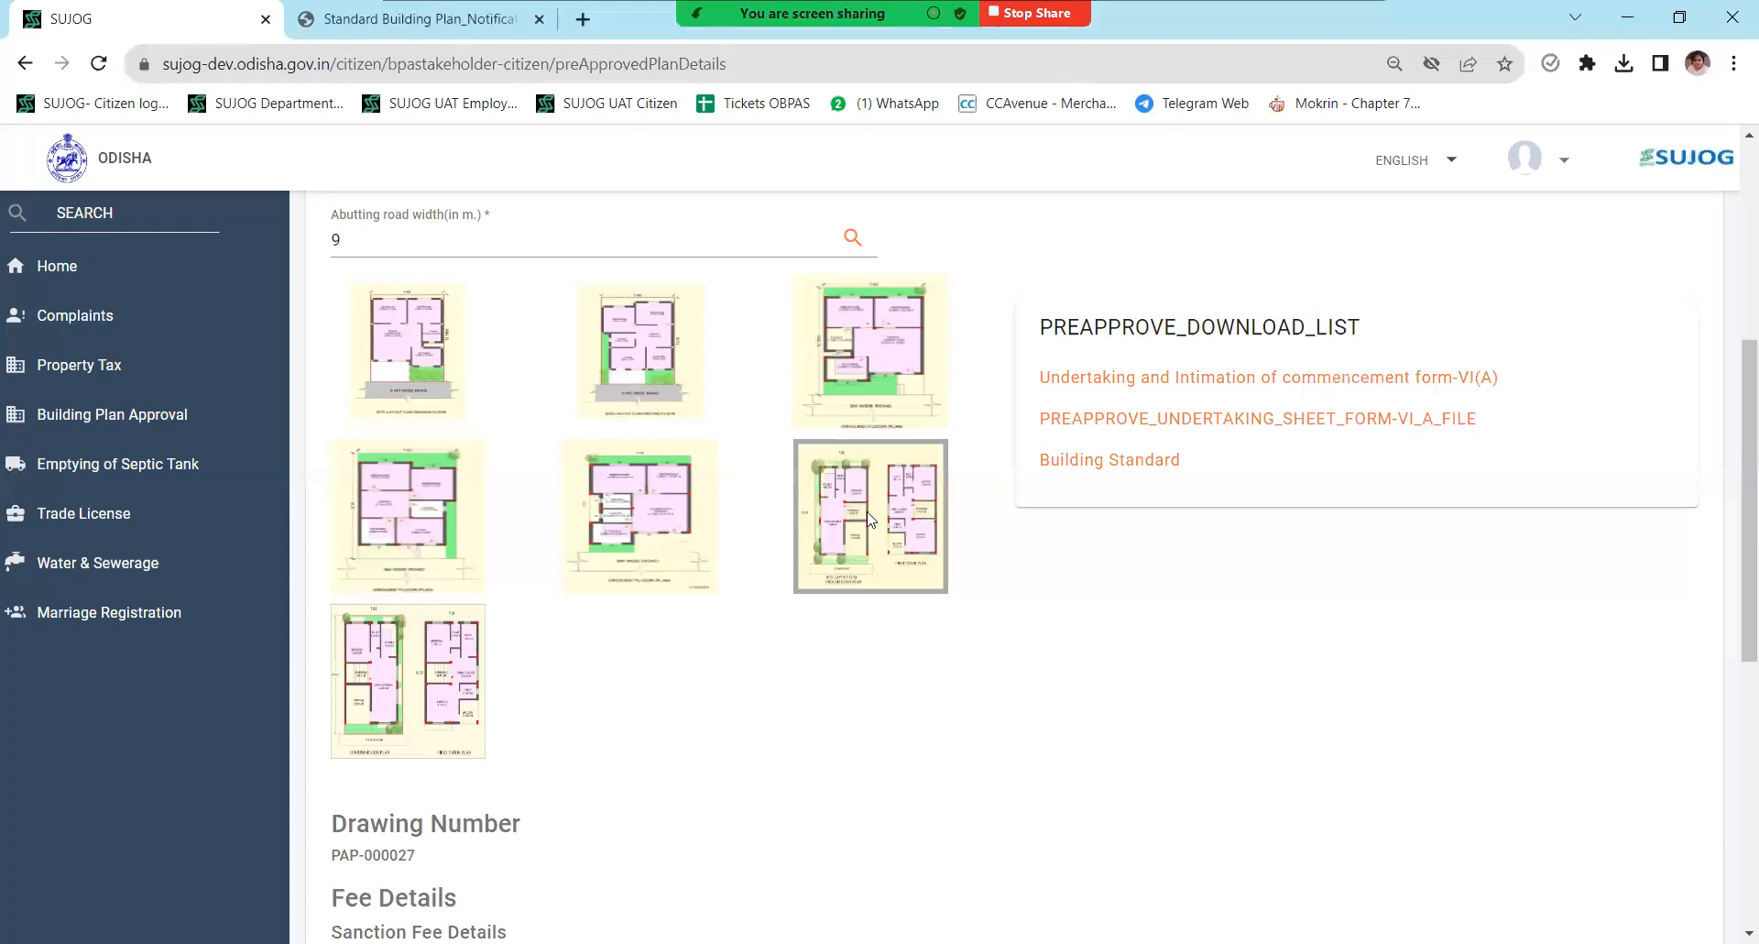
{"action": "scroll", "coordinate": [935, 509], "scroll_direction": "down", "scroll_amount": 7}
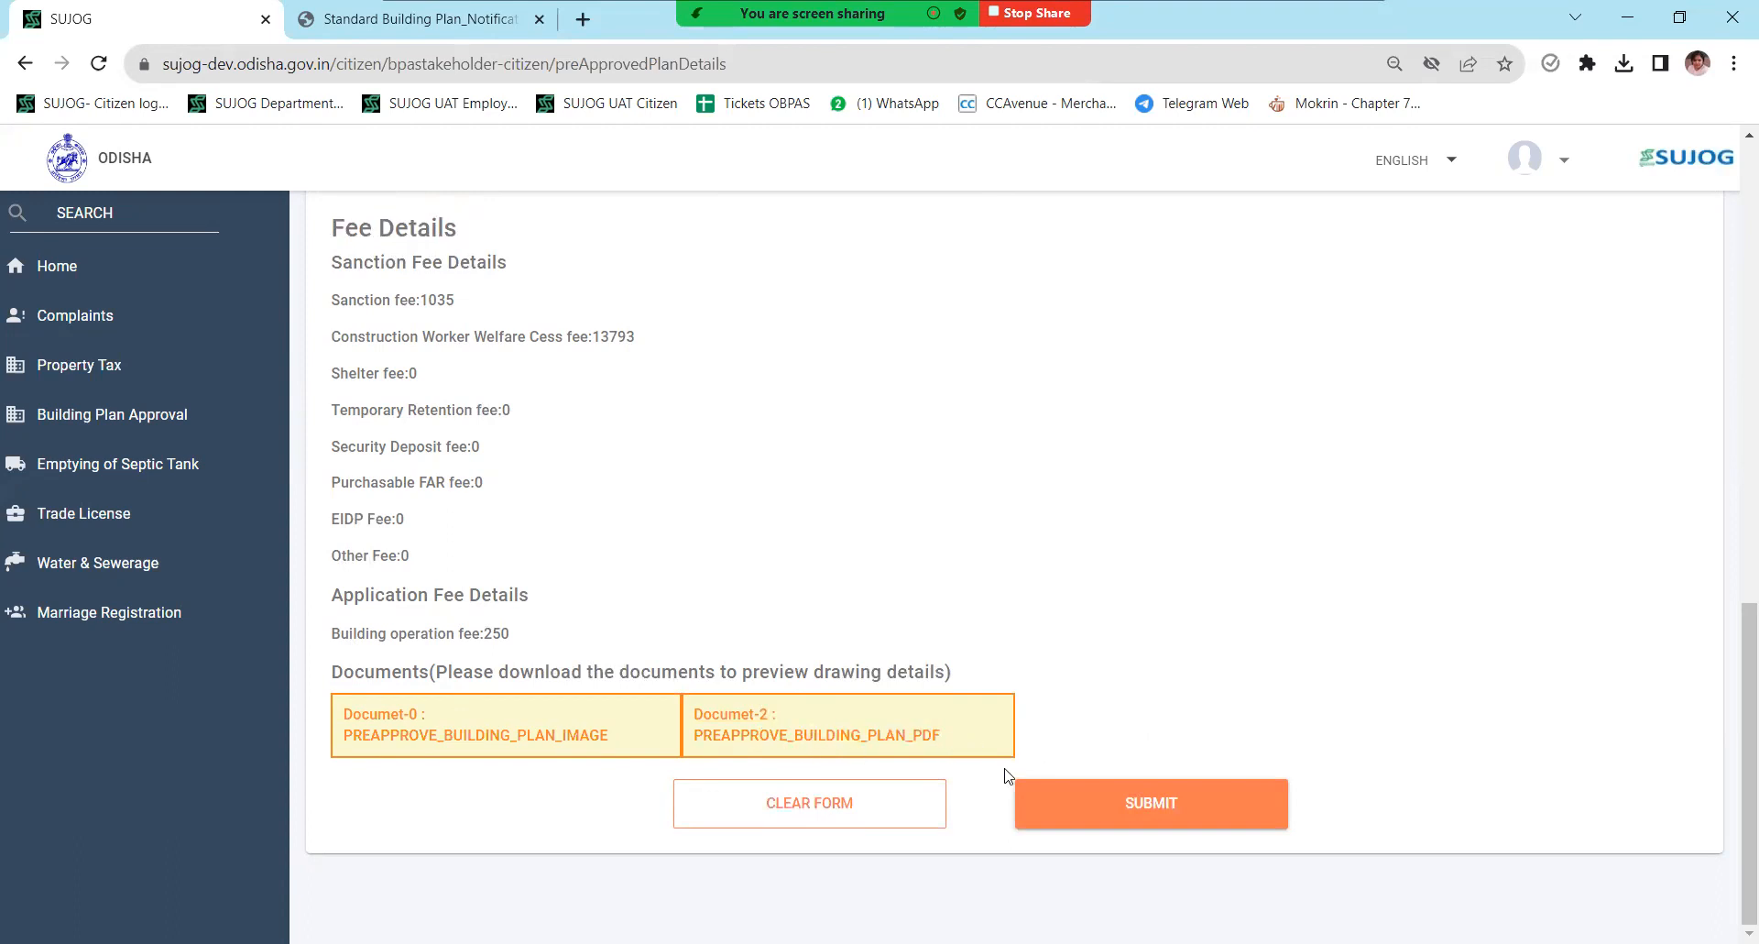
- Begin the PAP-000027 application and pick Achyutpur as the Location Details village
{"action": "left_click", "coordinate": [1134, 814]}
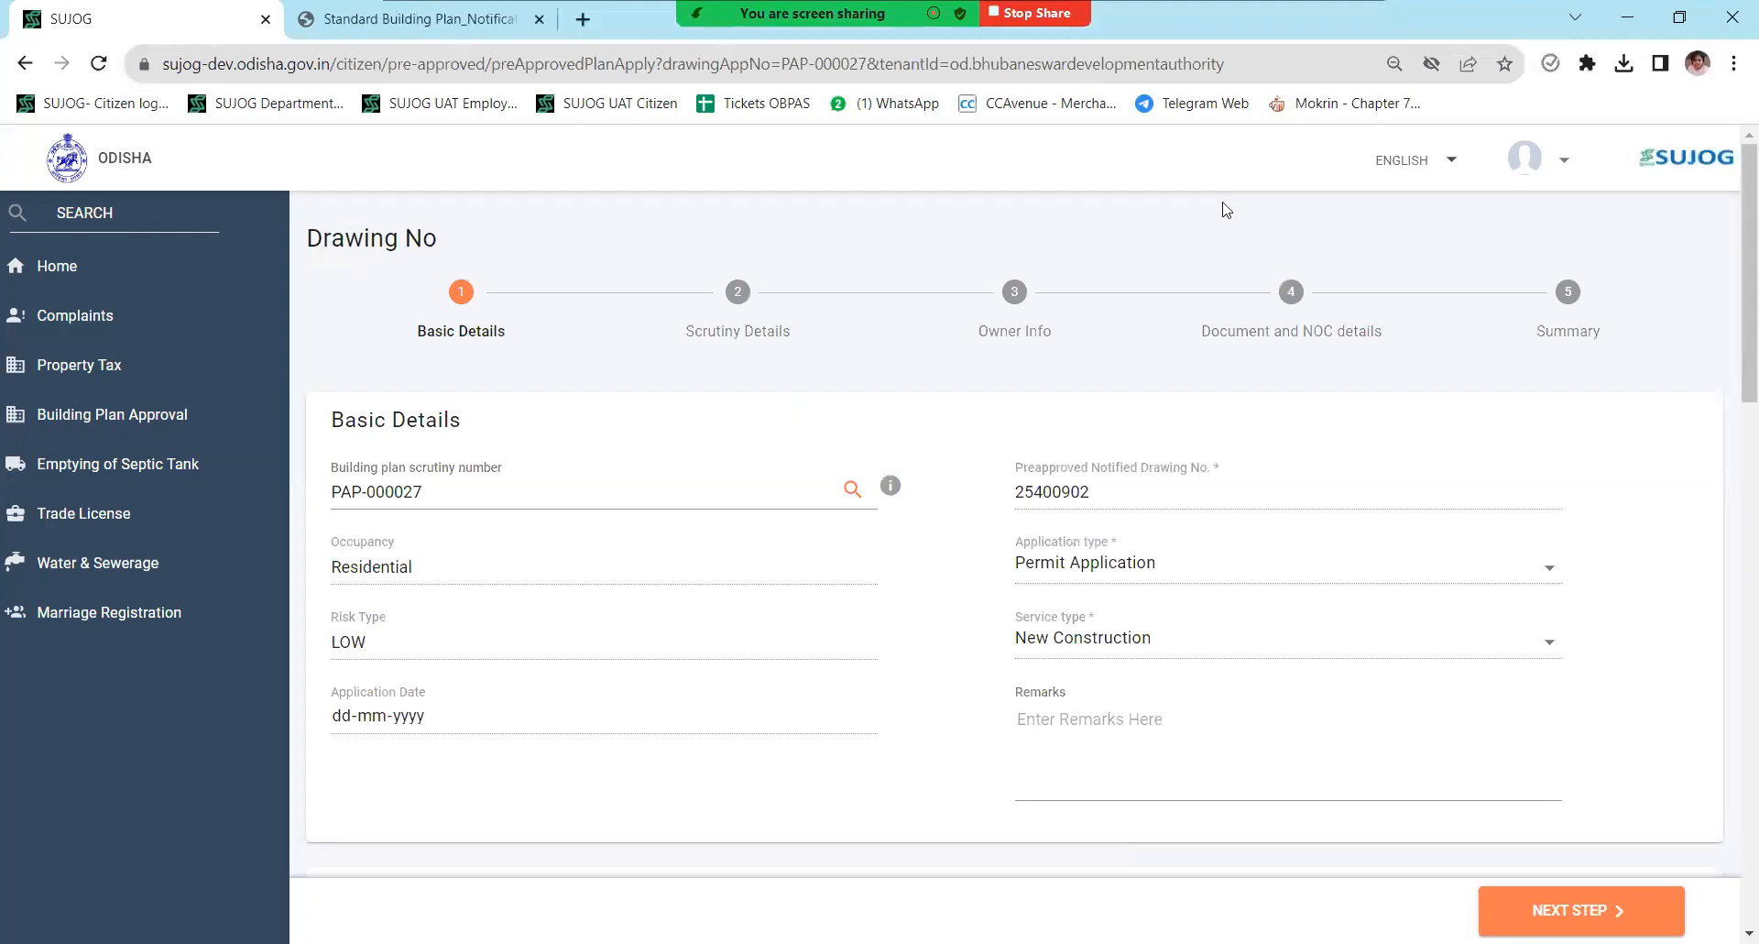
{"action": "scroll", "coordinate": [660, 538], "scroll_direction": "down", "scroll_amount": 5}
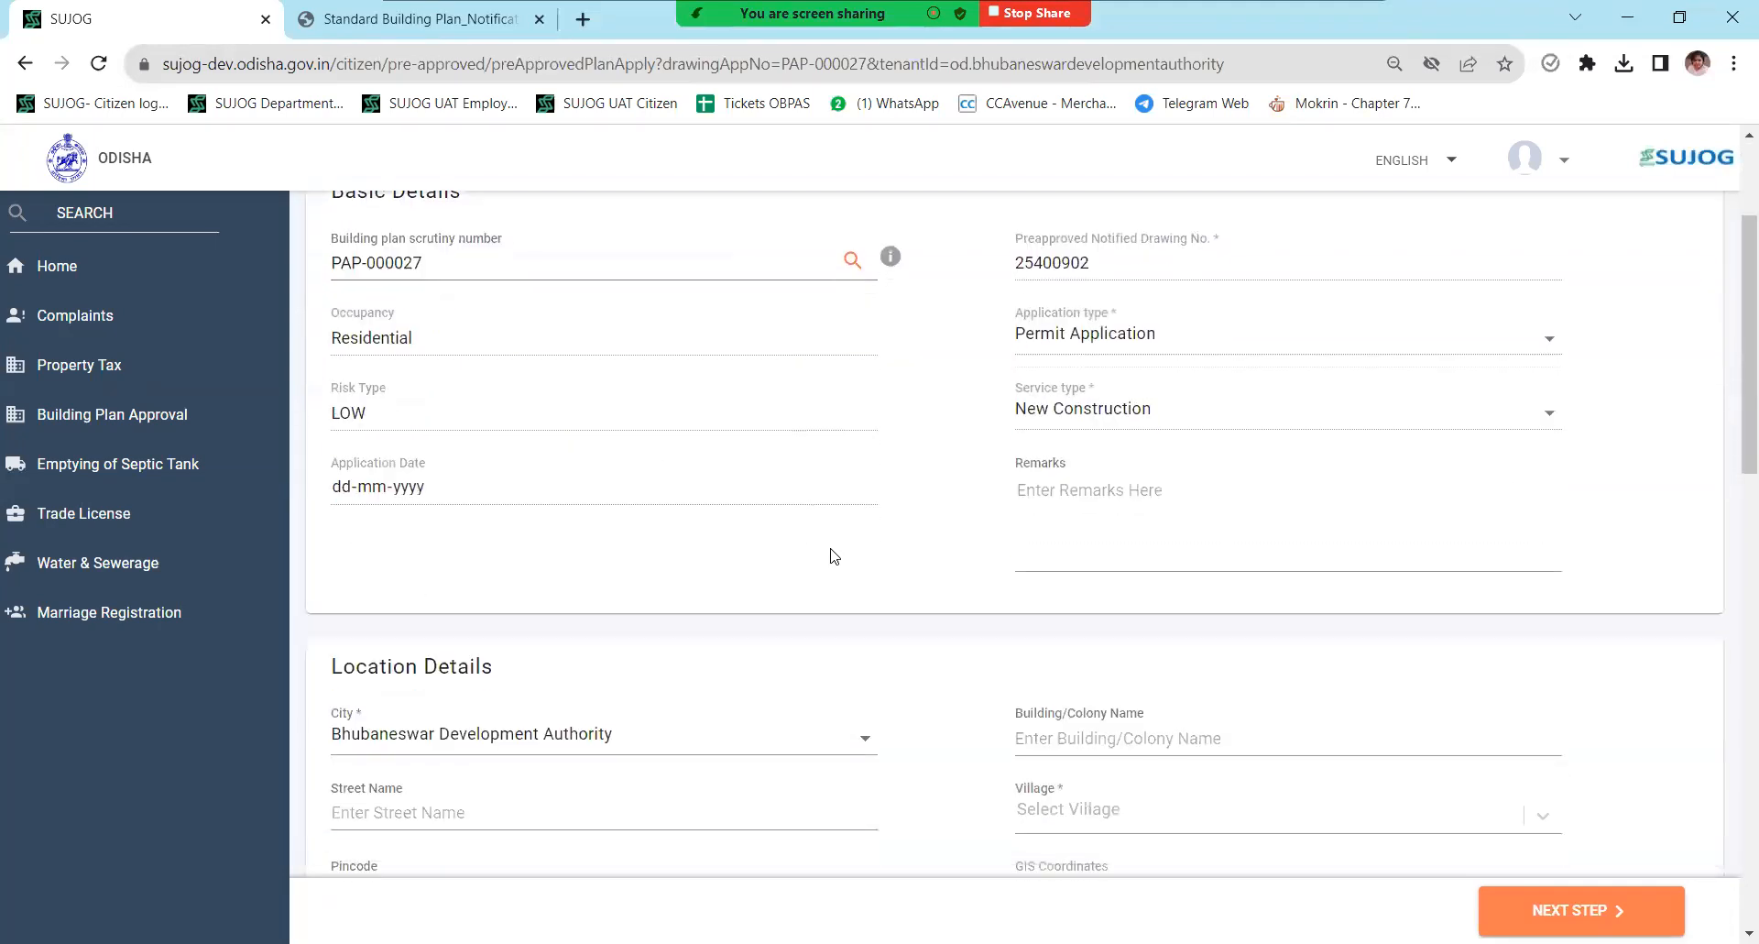
{"action": "left_click", "coordinate": [1027, 581]}
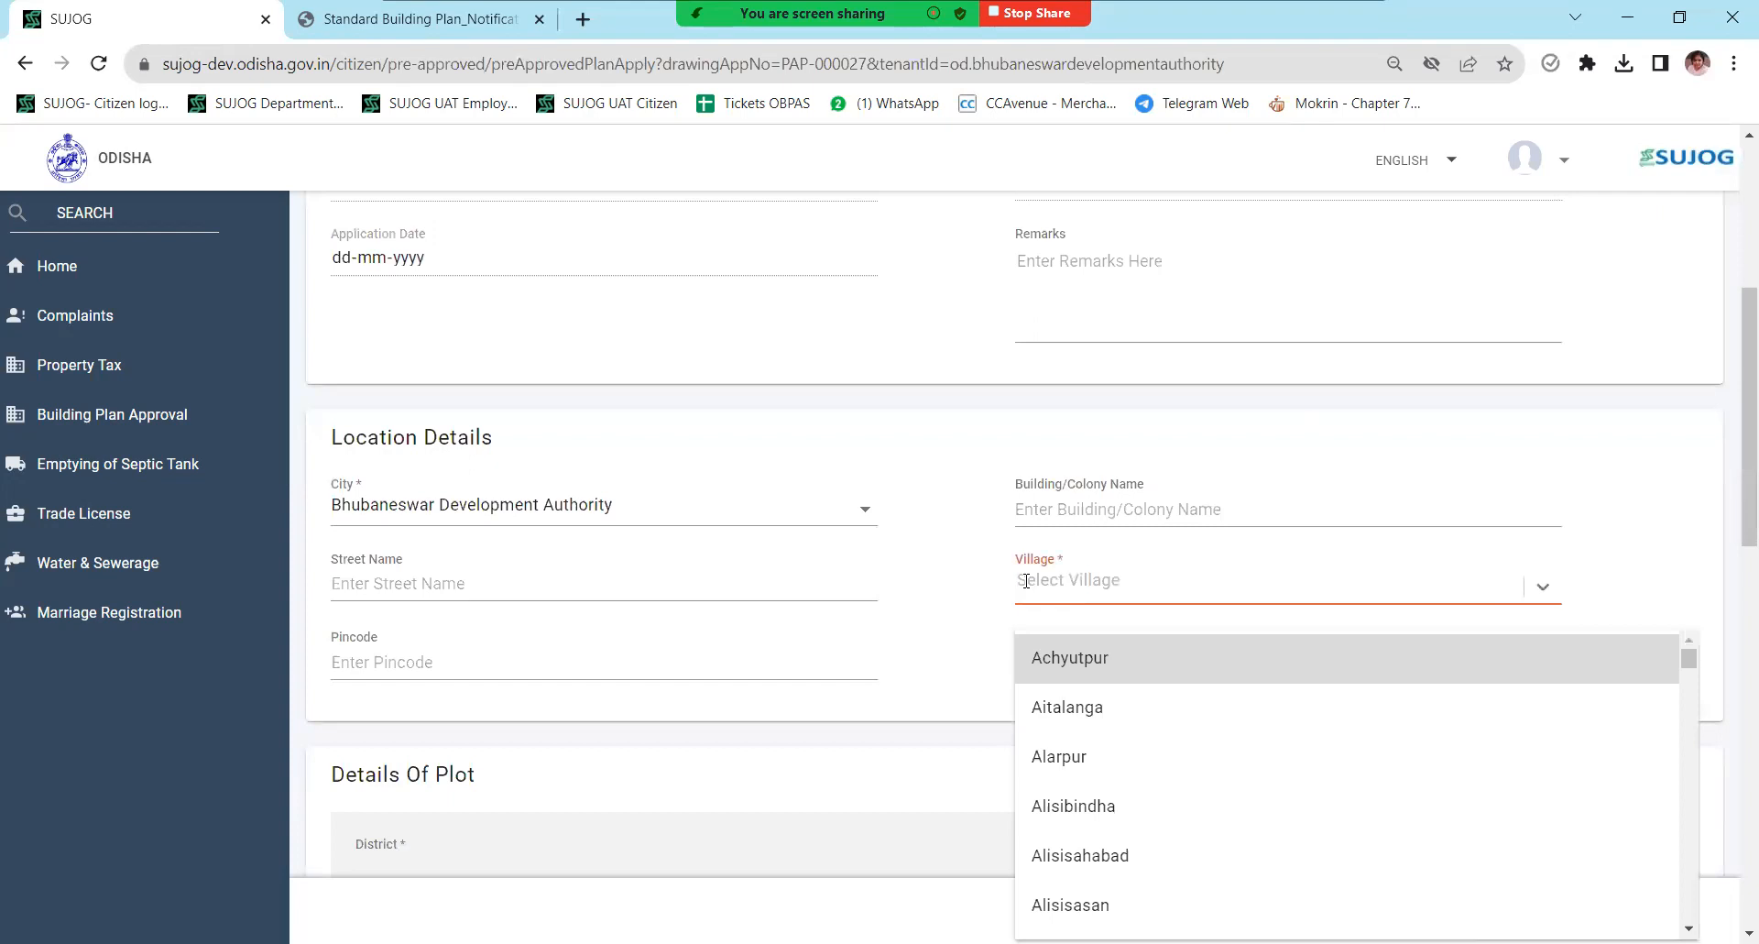
{"action": "type", "text": "b"}
{"action": "key", "text": "BackSpace"}
{"action": "left_click", "coordinate": [1138, 652]}
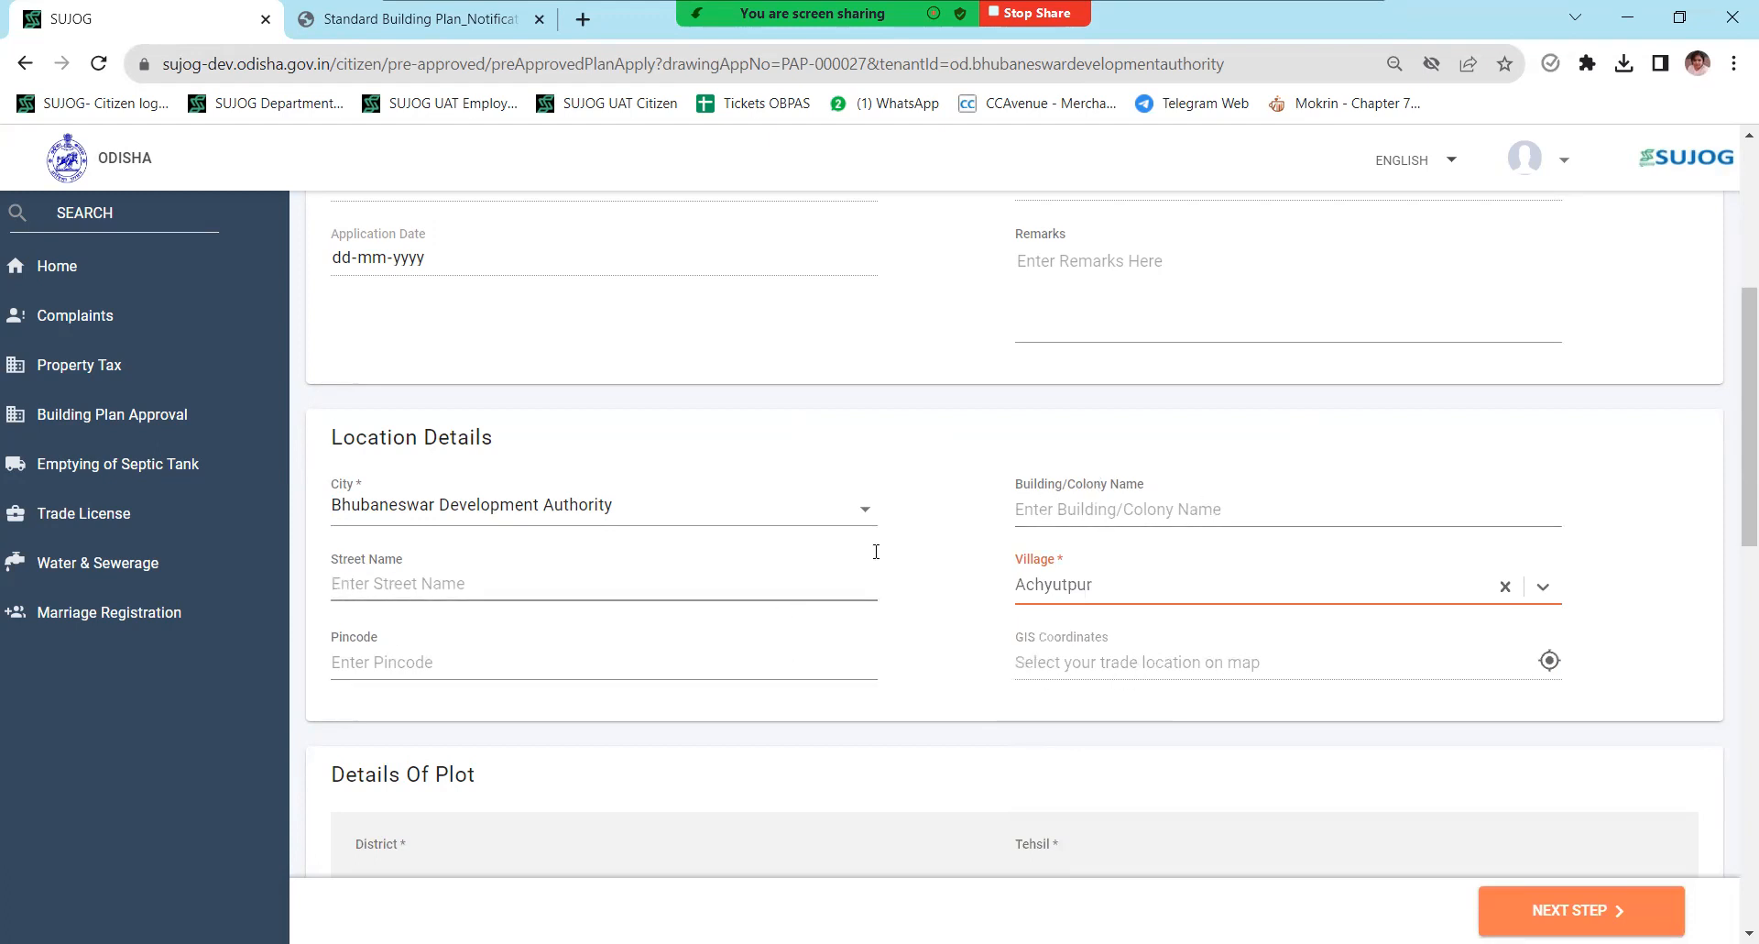
{"action": "scroll", "coordinate": [876, 551], "scroll_direction": "down", "scroll_amount": 3}
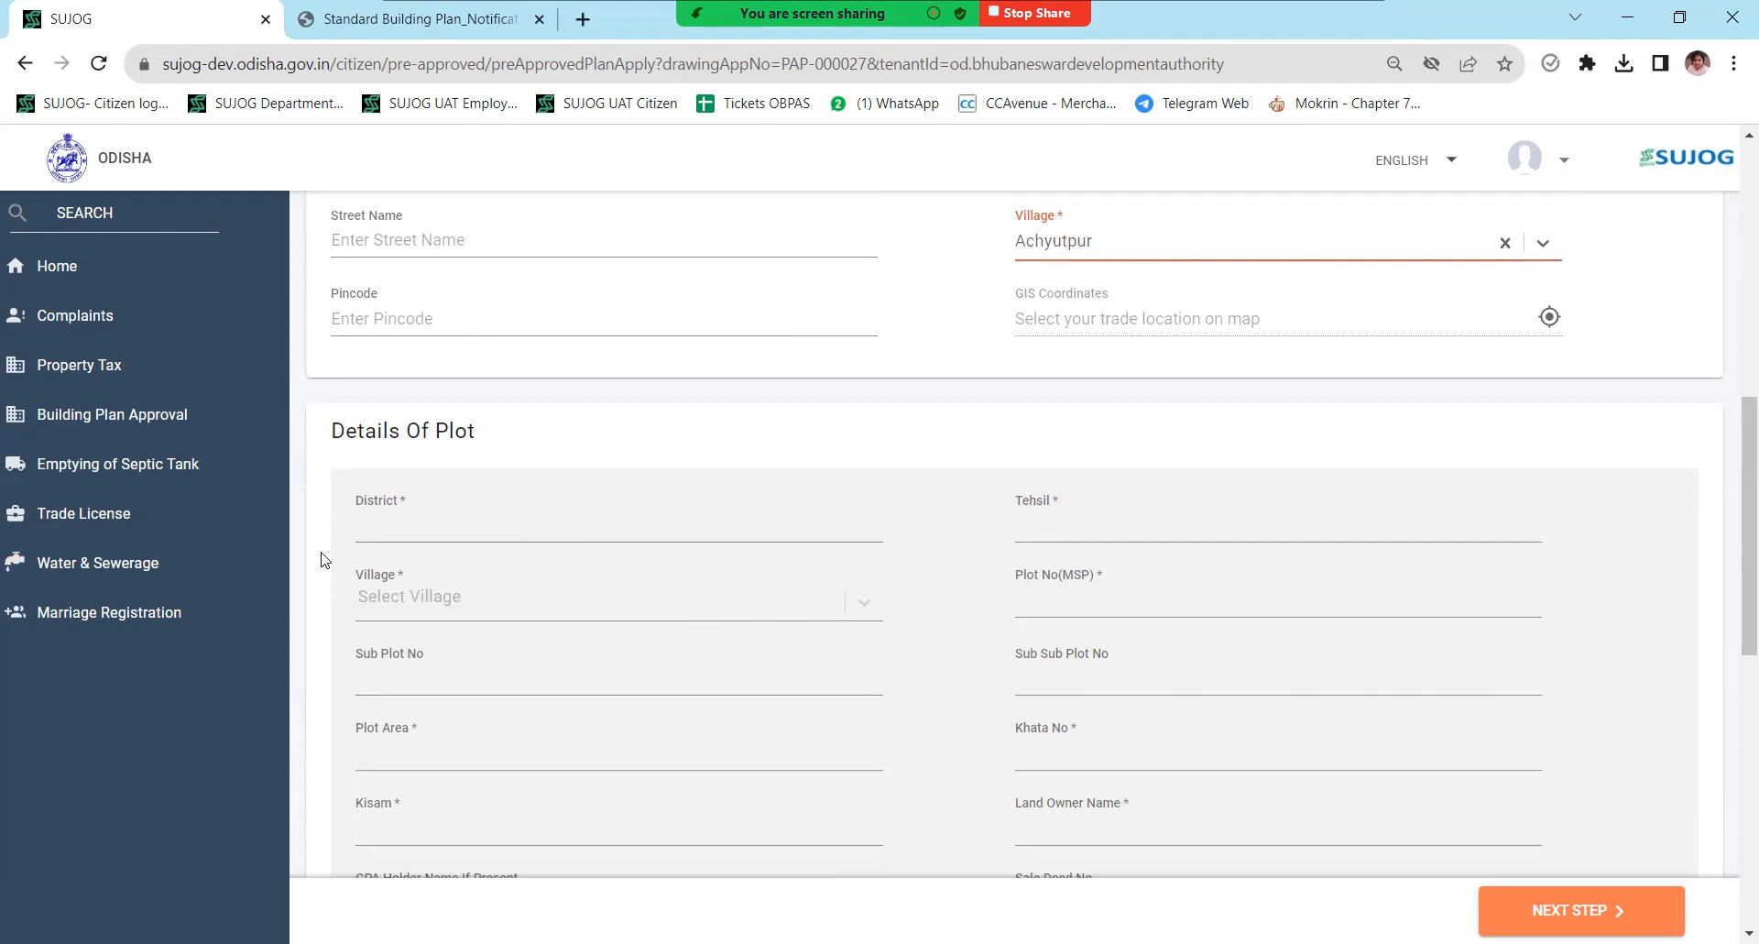
{"action": "scroll", "coordinate": [408, 646], "scroll_direction": "down", "scroll_amount": 2}
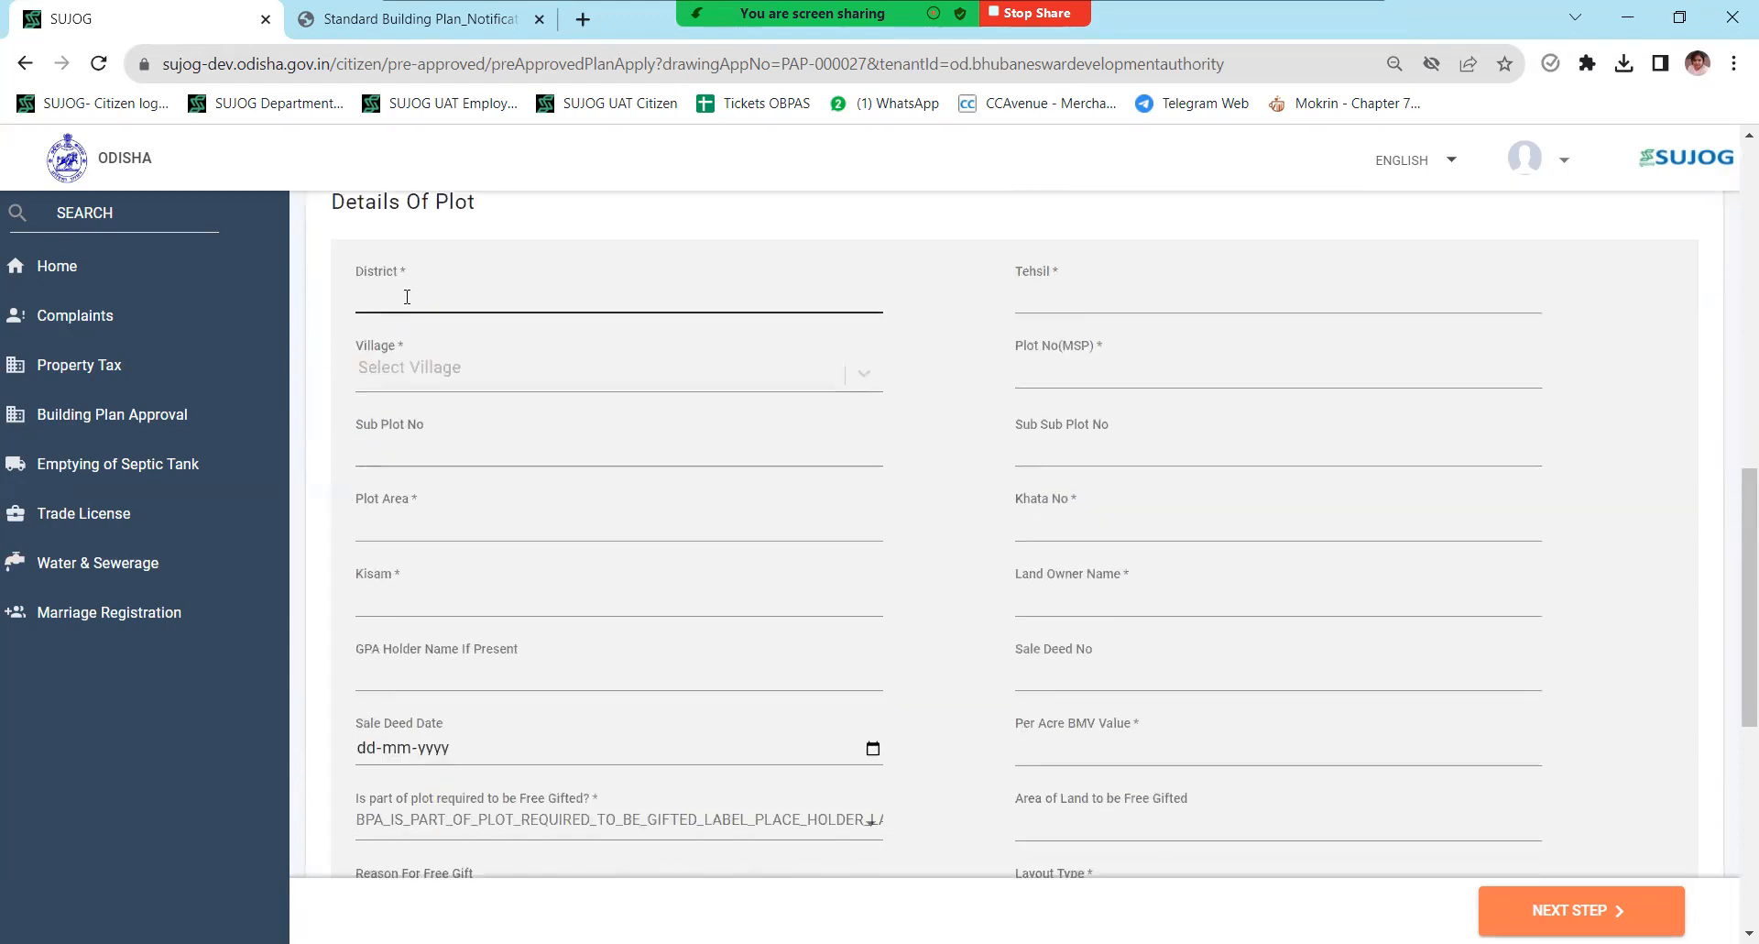
- Set district Khordha, tehsil Andarpur, village Achyutpur, plot 233, sub plot 12, sub sub plot 111
{"action": "left_click", "coordinate": [407, 296]}
{"action": "left_click", "coordinate": [525, 392]}
{"action": "left_click", "coordinate": [1072, 299]}
{"action": "left_click", "coordinate": [1182, 354]}
{"action": "left_click", "coordinate": [427, 366]}
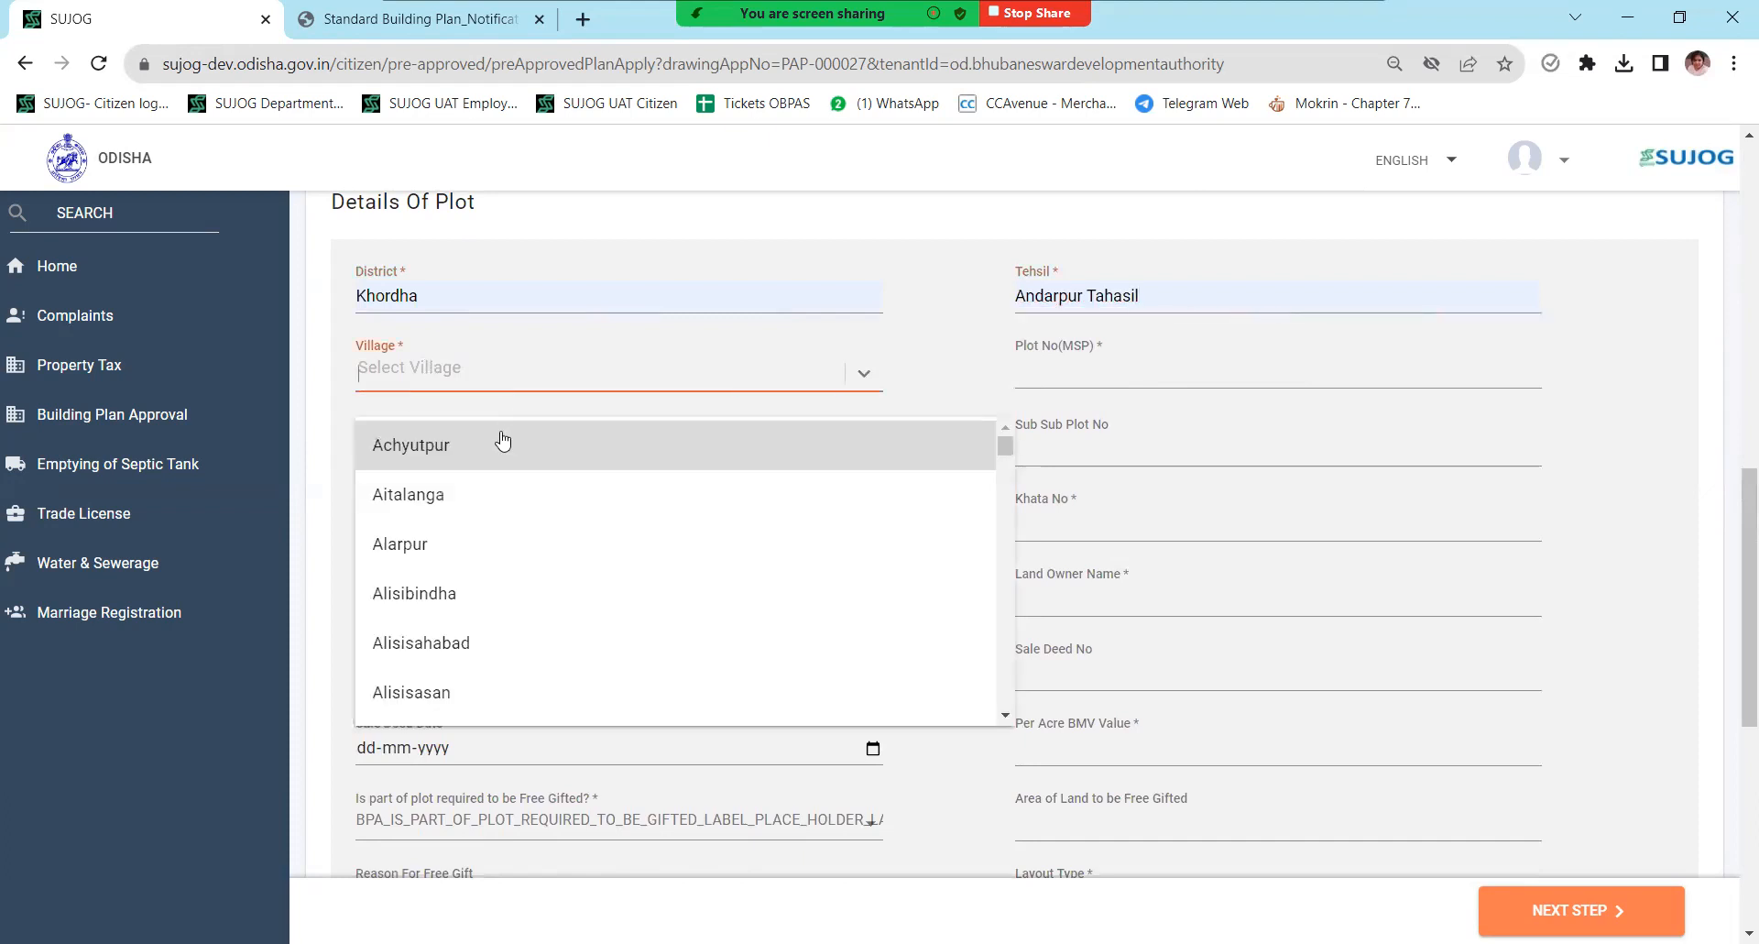
{"action": "left_click", "coordinate": [495, 444]}
{"action": "left_click", "coordinate": [1033, 360]}
{"action": "left_click", "coordinate": [459, 444]}
{"action": "left_click", "coordinate": [537, 511]}
{"action": "left_click", "coordinate": [1052, 377]}
{"action": "left_click", "coordinate": [1151, 424]}
{"action": "left_click", "coordinate": [1096, 440]}
{"action": "left_click", "coordinate": [1155, 503]}
- Enter plot area 112, khata 176/1, kisam Gharabari and the land owner's name
{"action": "left_click", "coordinate": [544, 503]}
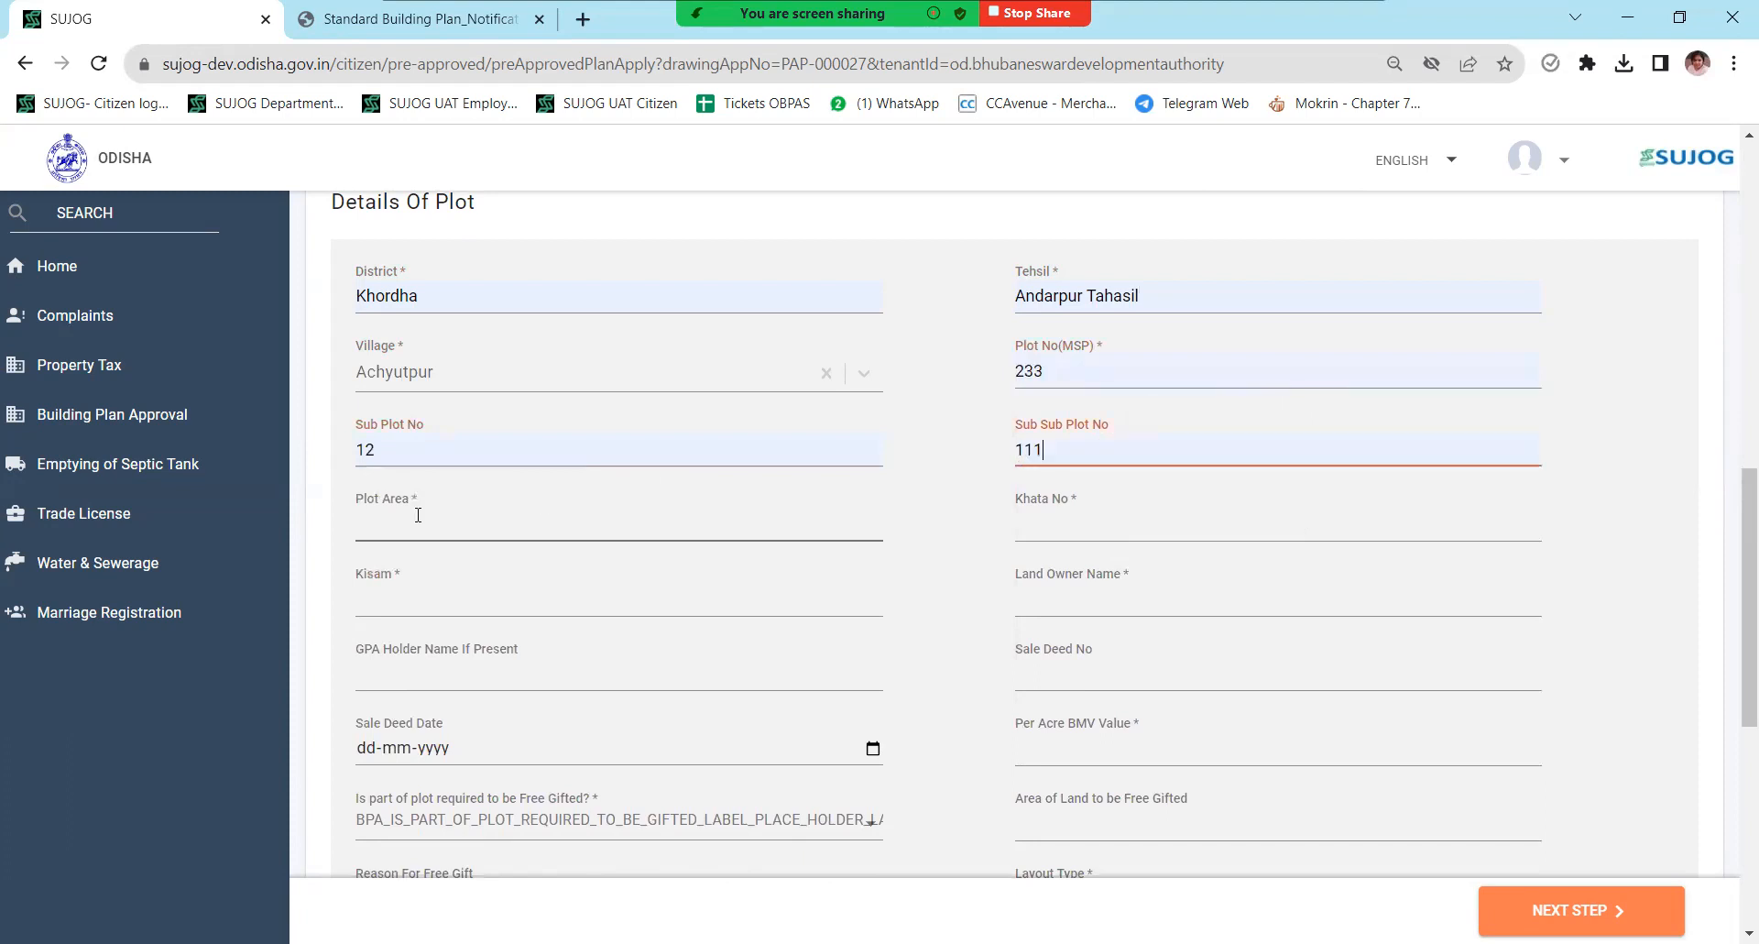
{"action": "left_click", "coordinate": [511, 581]}
{"action": "left_click", "coordinate": [1056, 525]}
{"action": "left_click", "coordinate": [1151, 577]}
{"action": "left_click", "coordinate": [487, 601]}
{"action": "left_click", "coordinate": [511, 648]}
{"action": "left_click", "coordinate": [1099, 602]}
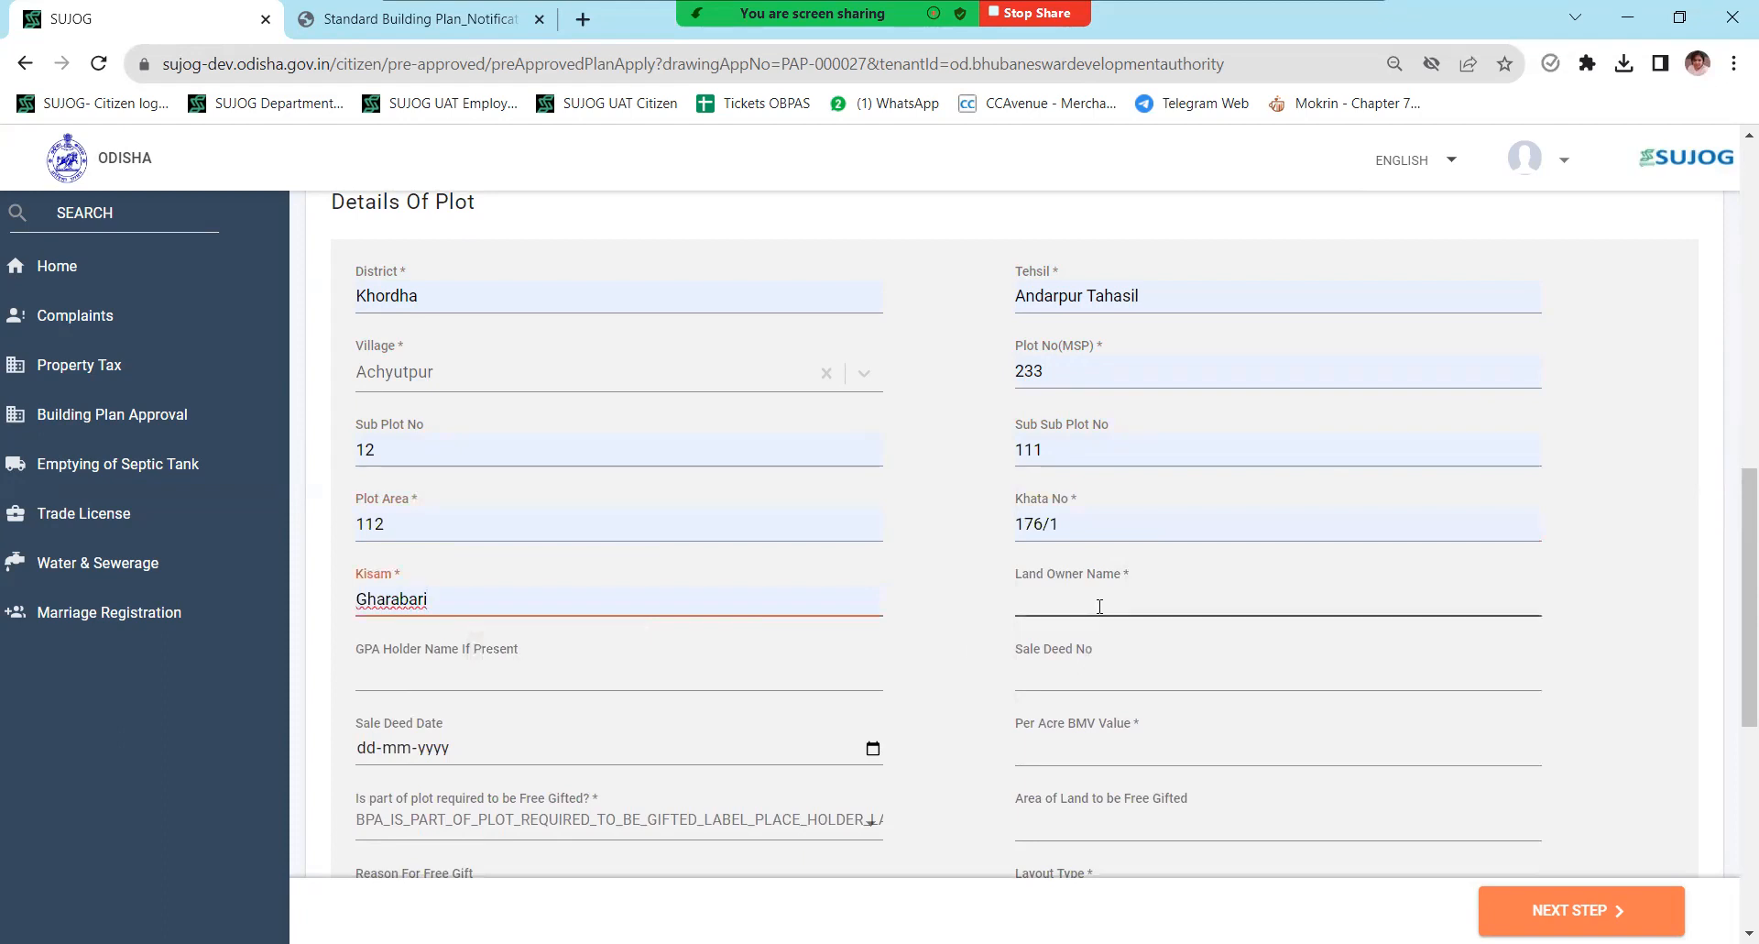
{"action": "left_click", "coordinate": [1169, 646]}
{"action": "scroll", "coordinate": [997, 510], "scroll_direction": "down", "scroll_amount": 4}
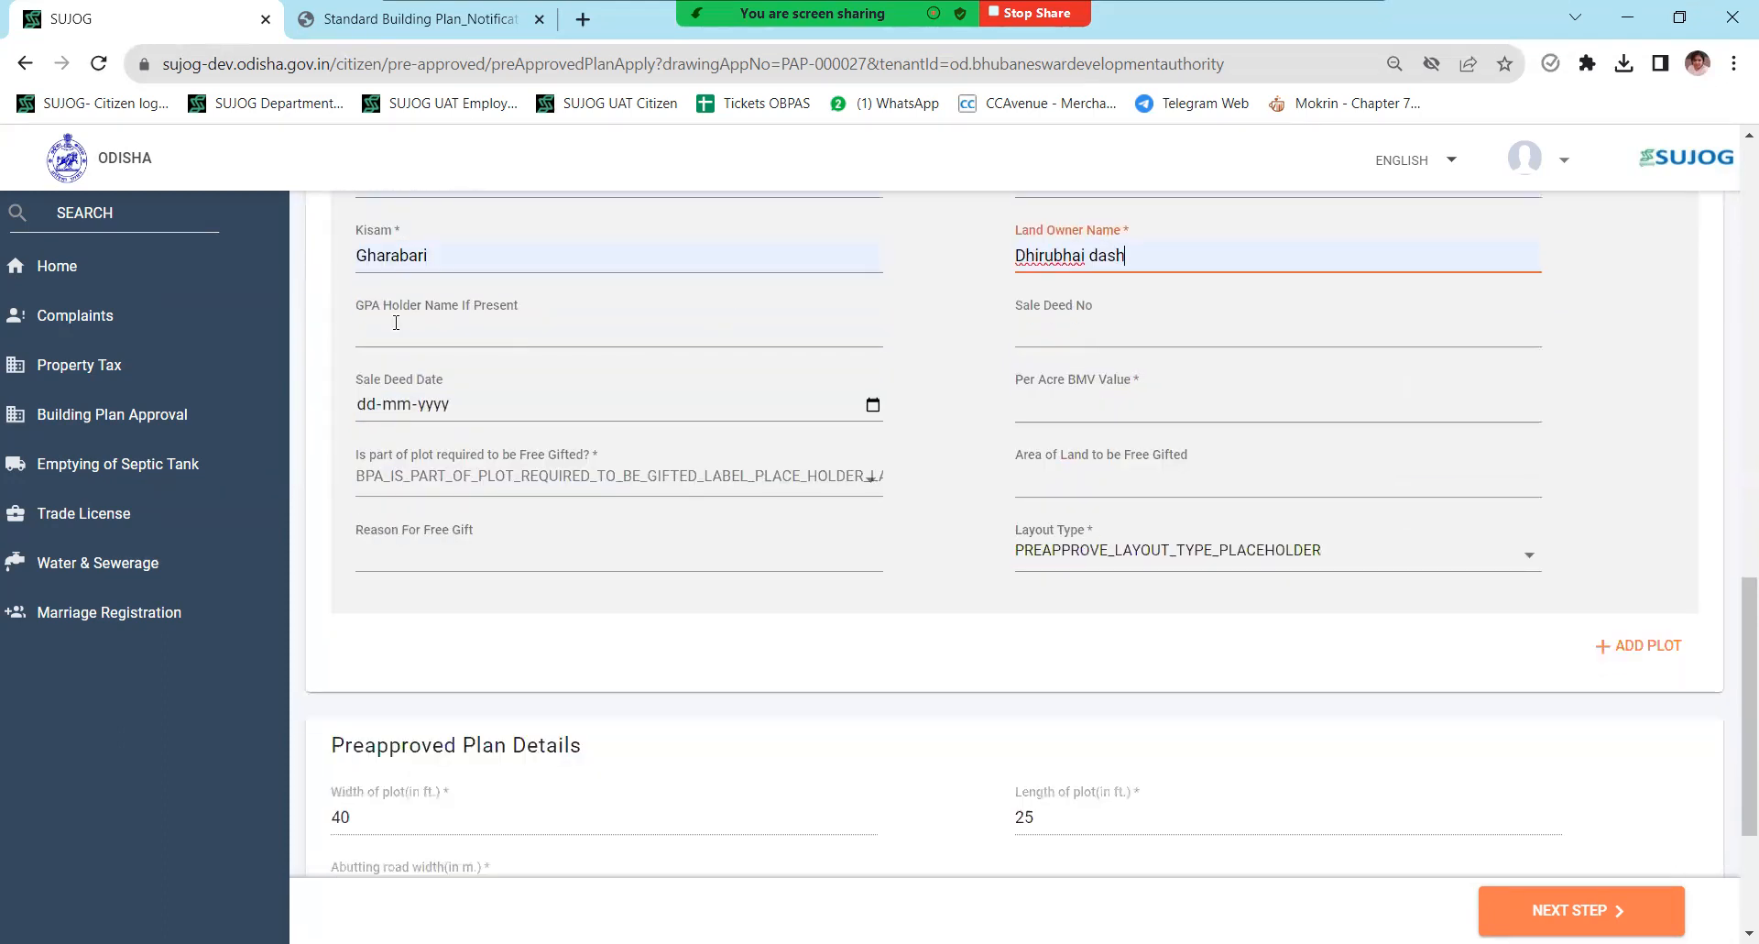
- Set BMV 12000000, Private approved layout, lessor BDA, scheme plot 112, revenue plot 112/1, scheme aa
{"action": "left_click", "coordinate": [1023, 387]}
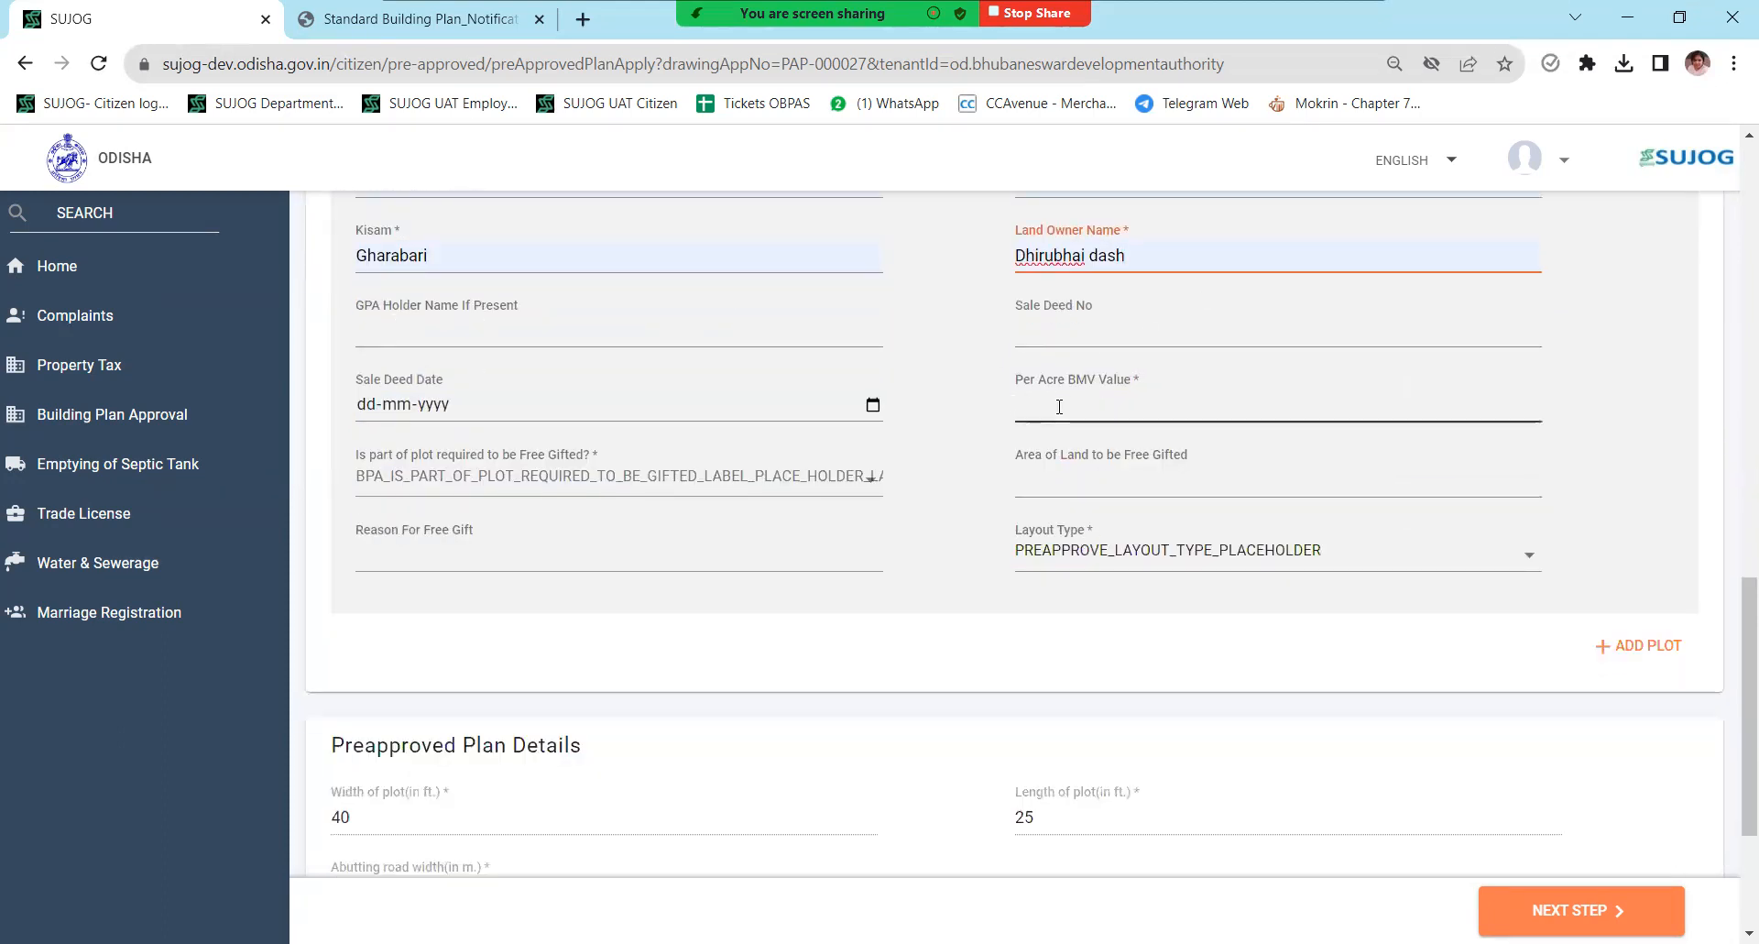
{"action": "left_click", "coordinate": [1191, 456]}
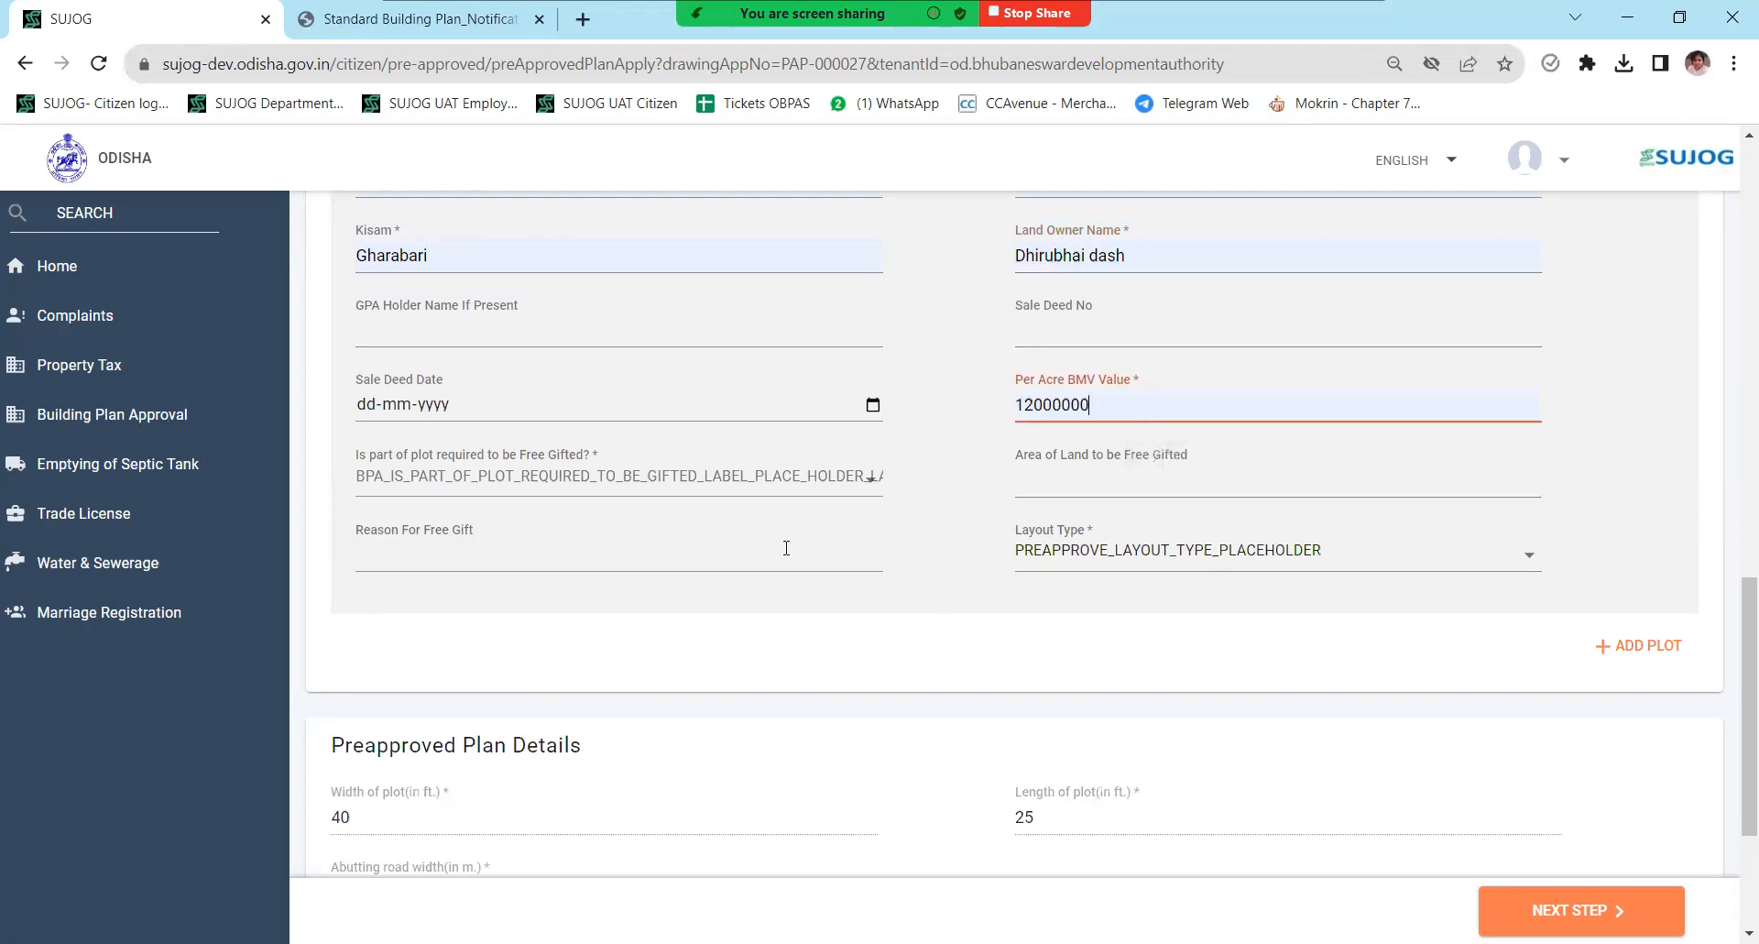
{"action": "left_click", "coordinate": [1141, 568]}
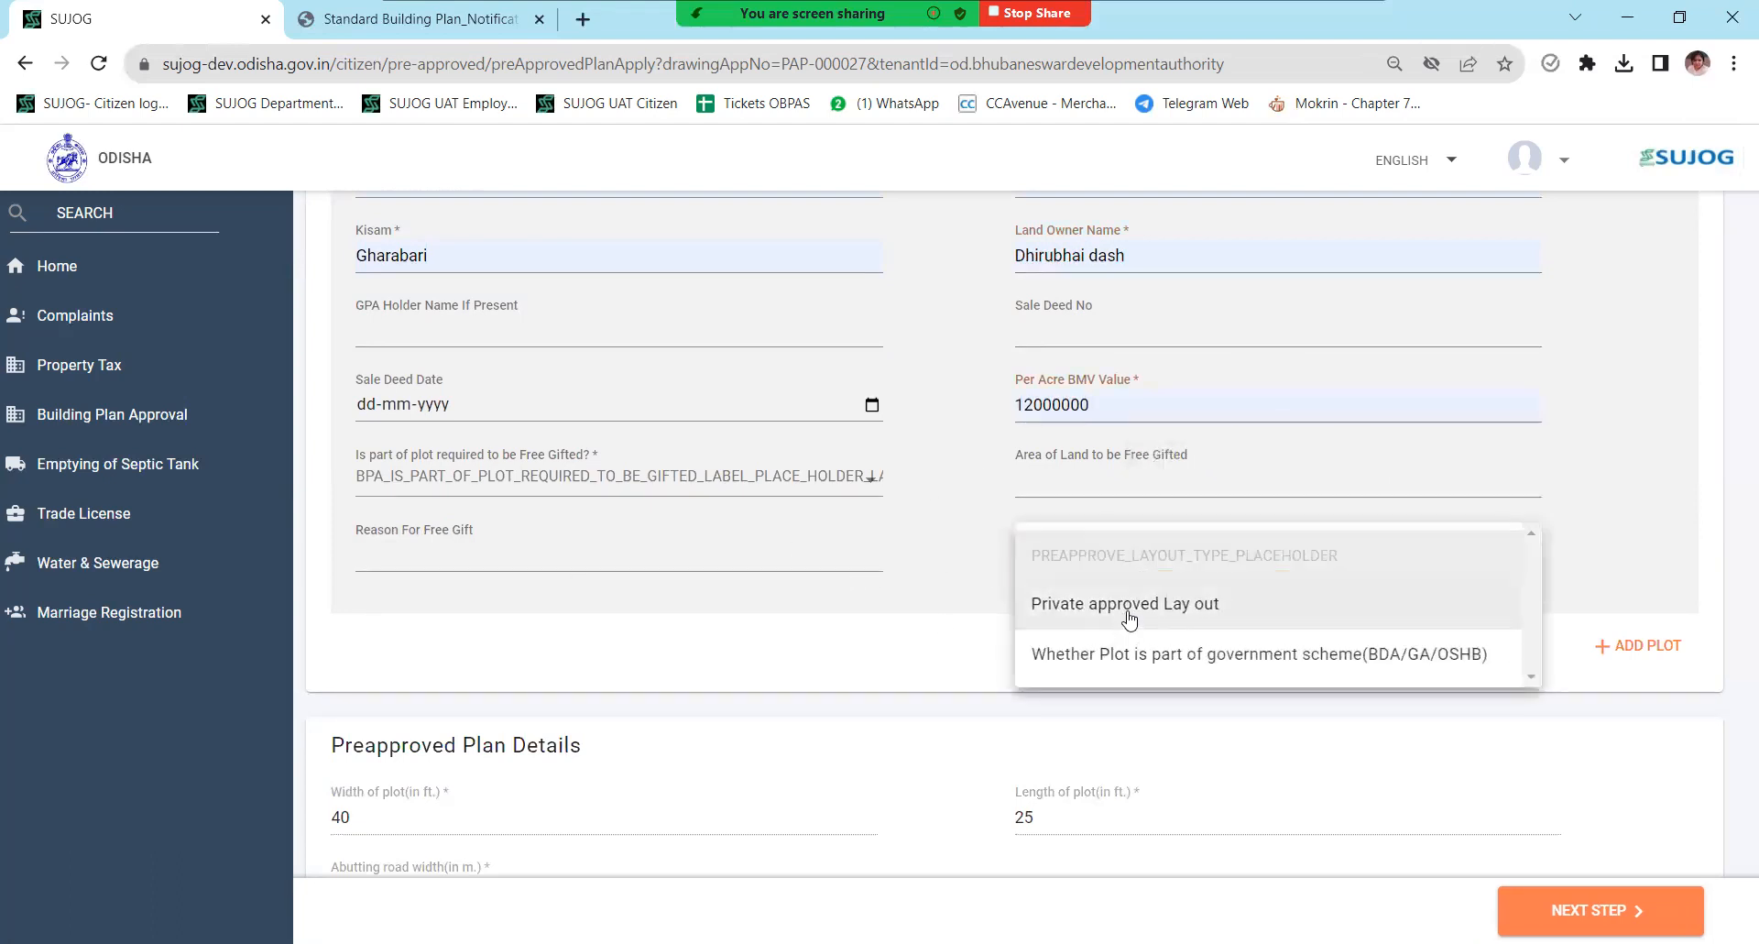
{"action": "left_click", "coordinate": [1141, 610]}
{"action": "left_click", "coordinate": [492, 639]}
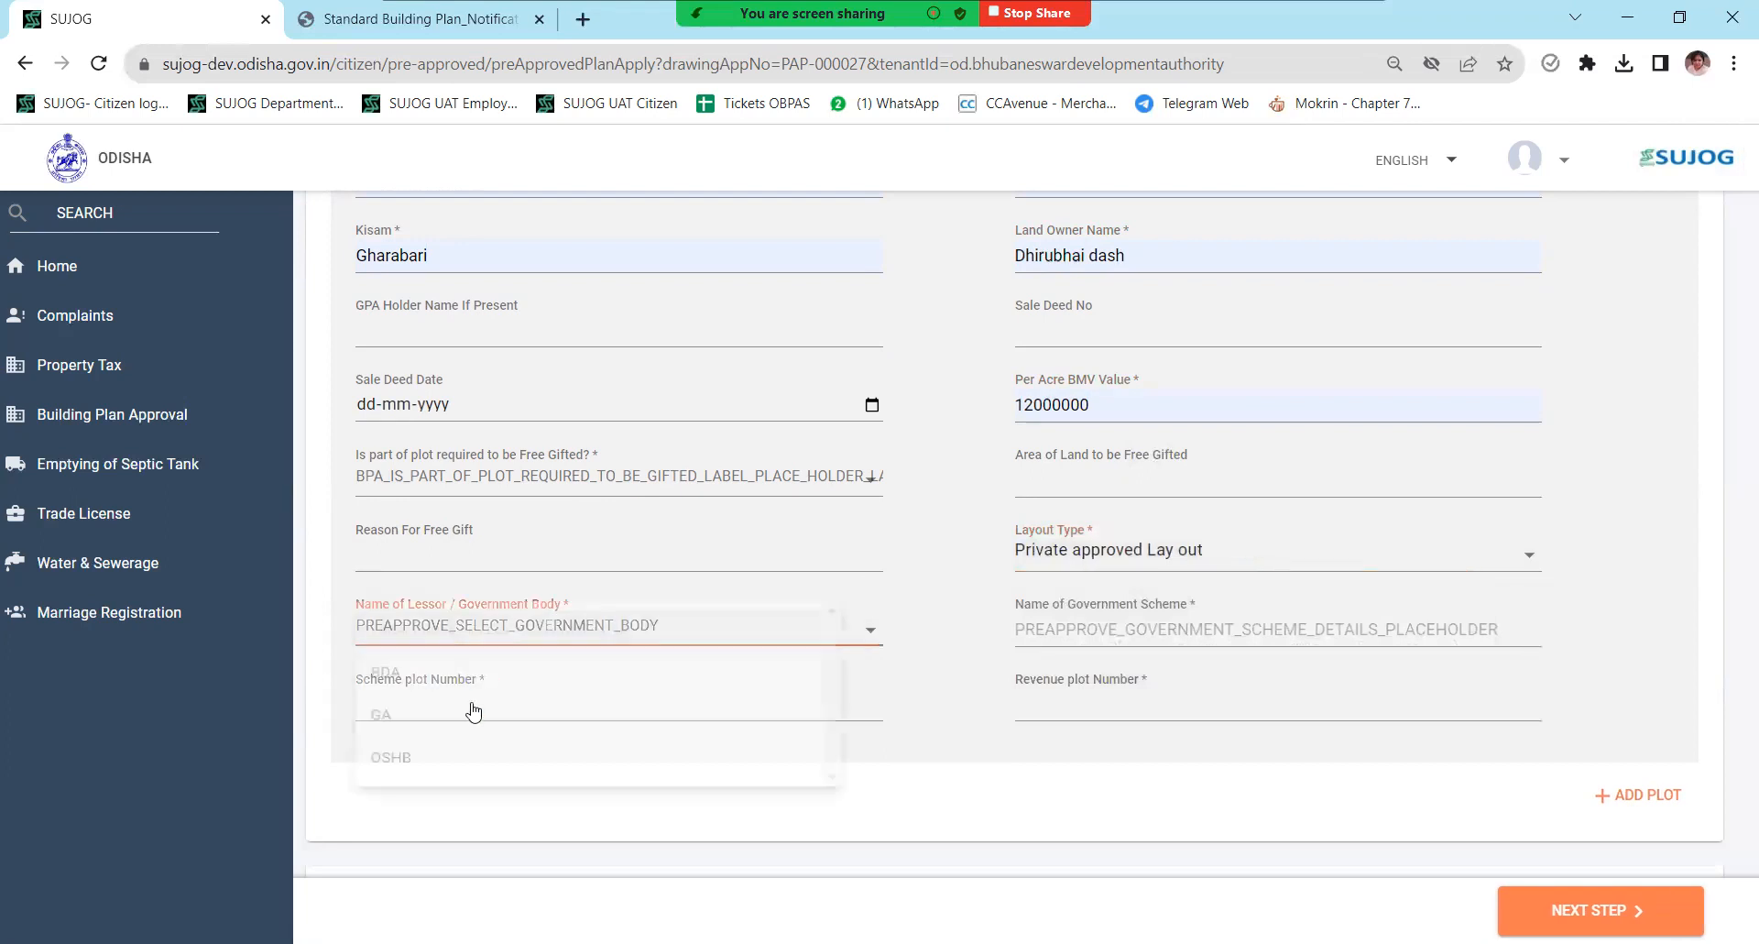
{"action": "left_click", "coordinate": [438, 683]}
{"action": "left_click", "coordinate": [432, 706]}
{"action": "left_click", "coordinate": [513, 756]}
{"action": "left_click", "coordinate": [1112, 710]}
{"action": "left_click", "coordinate": [1182, 759]}
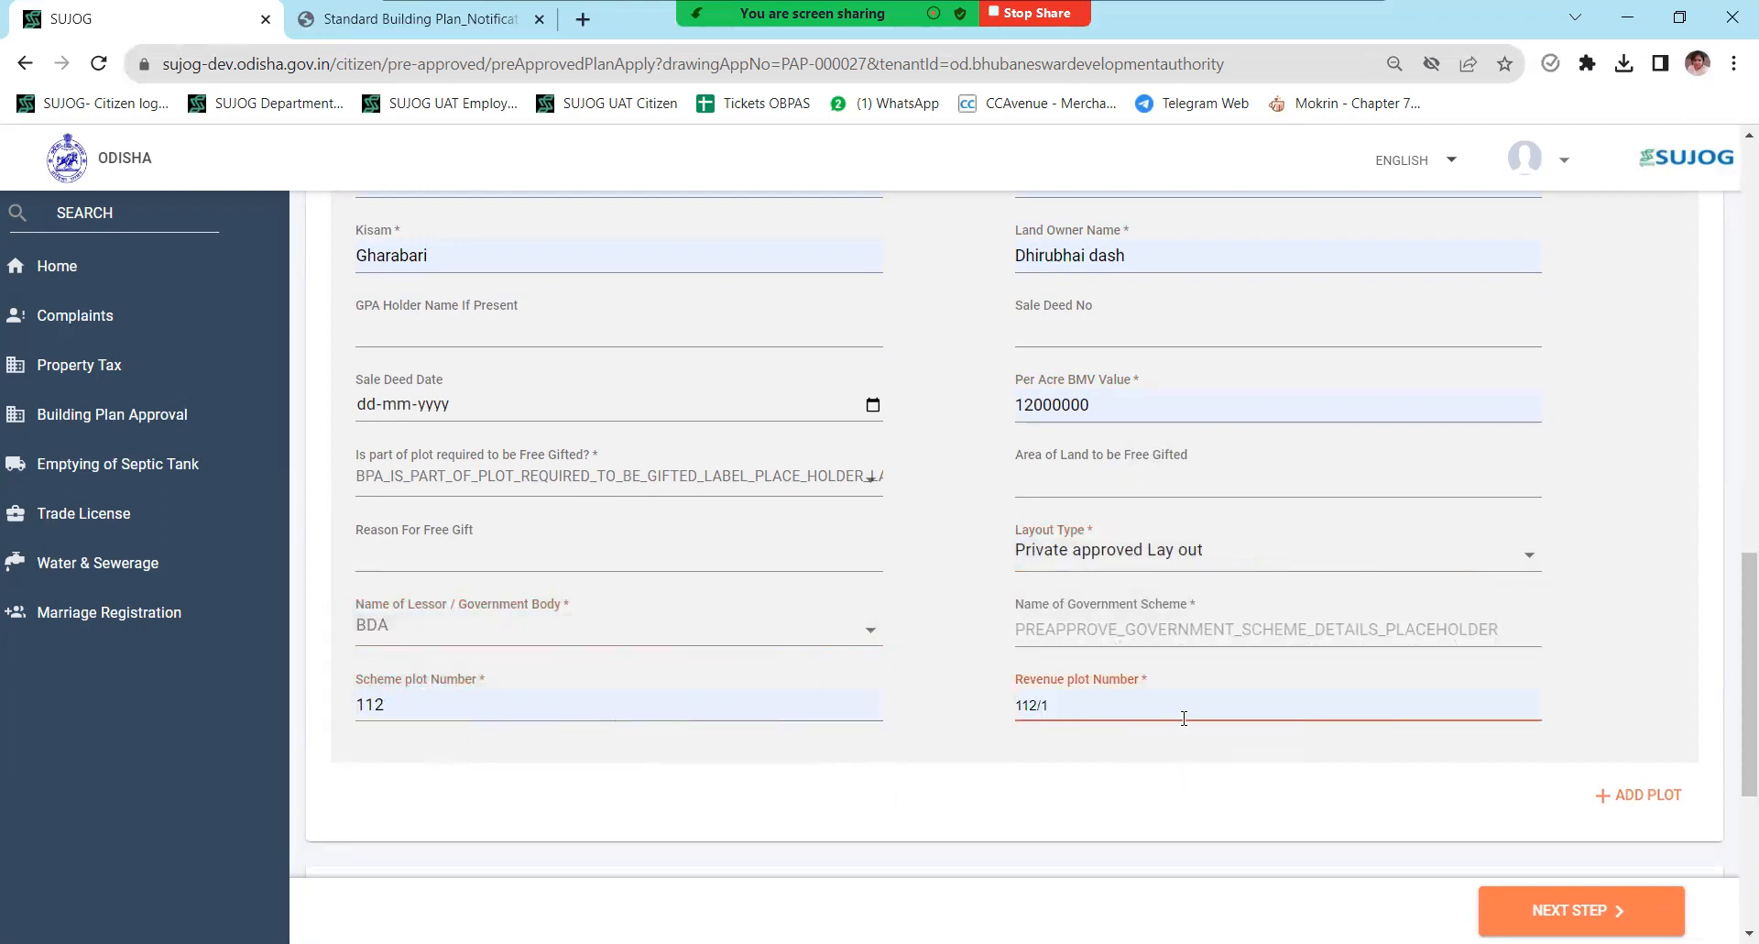
{"action": "scroll", "coordinate": [1185, 610], "scroll_direction": "down", "scroll_amount": 1}
{"action": "left_click", "coordinate": [1164, 522]}
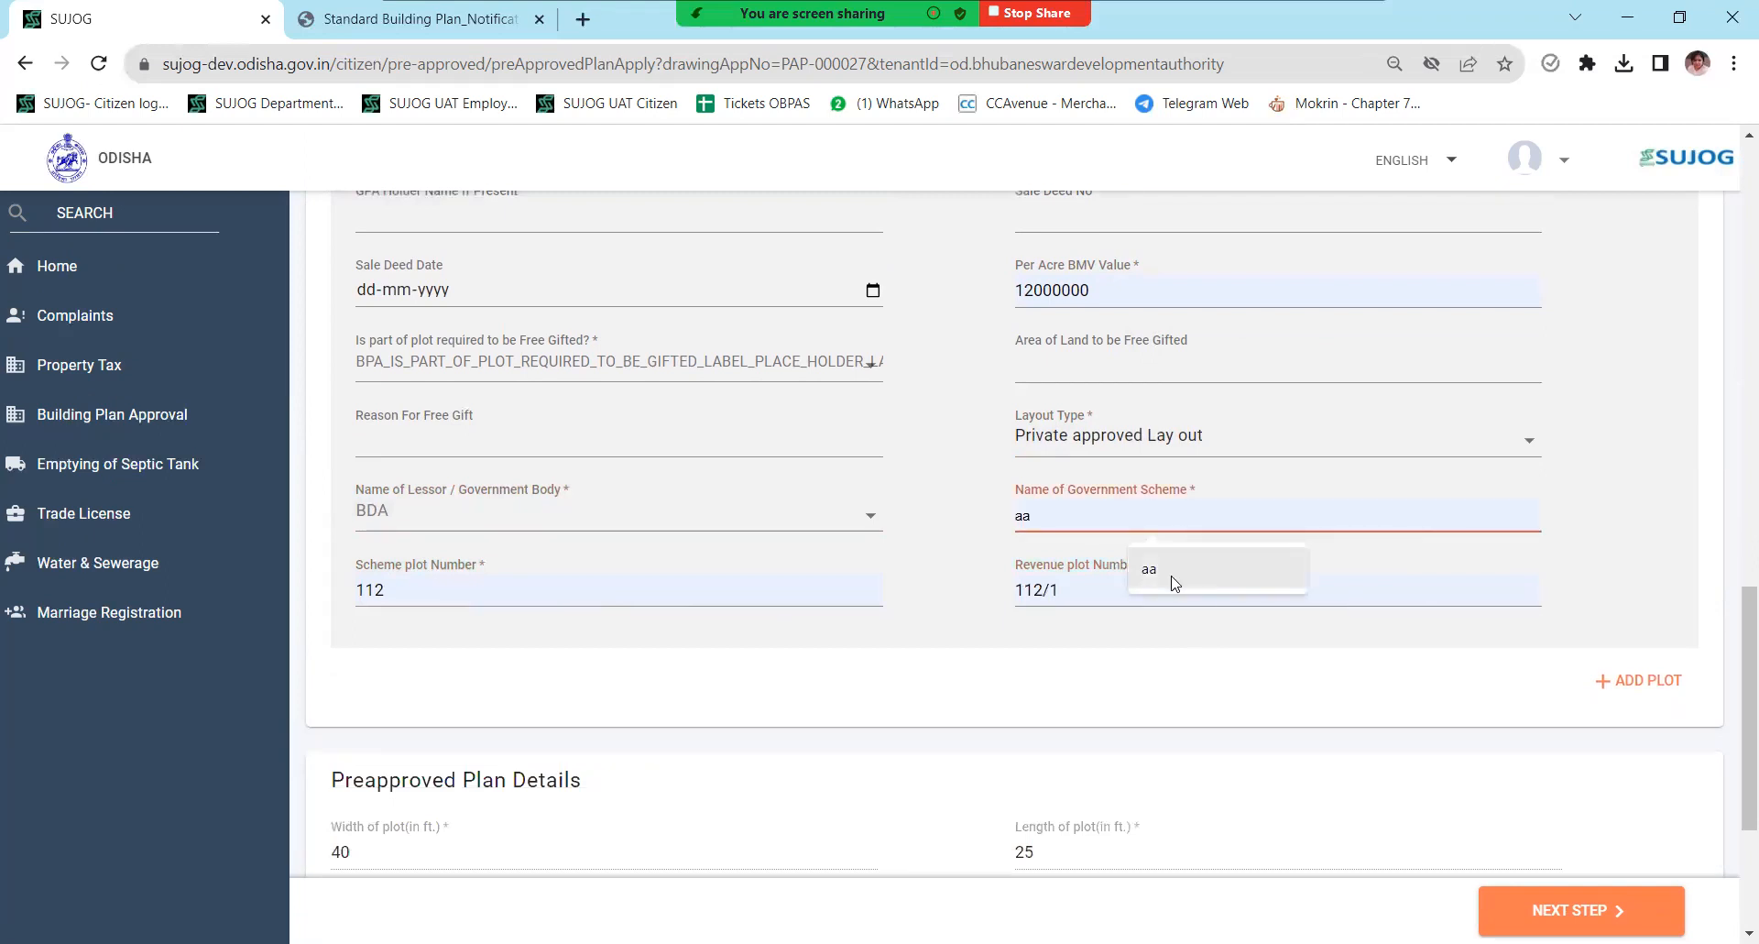
{"action": "left_click", "coordinate": [1171, 579]}
{"action": "scroll", "coordinate": [1037, 583], "scroll_direction": "down", "scroll_amount": 3}
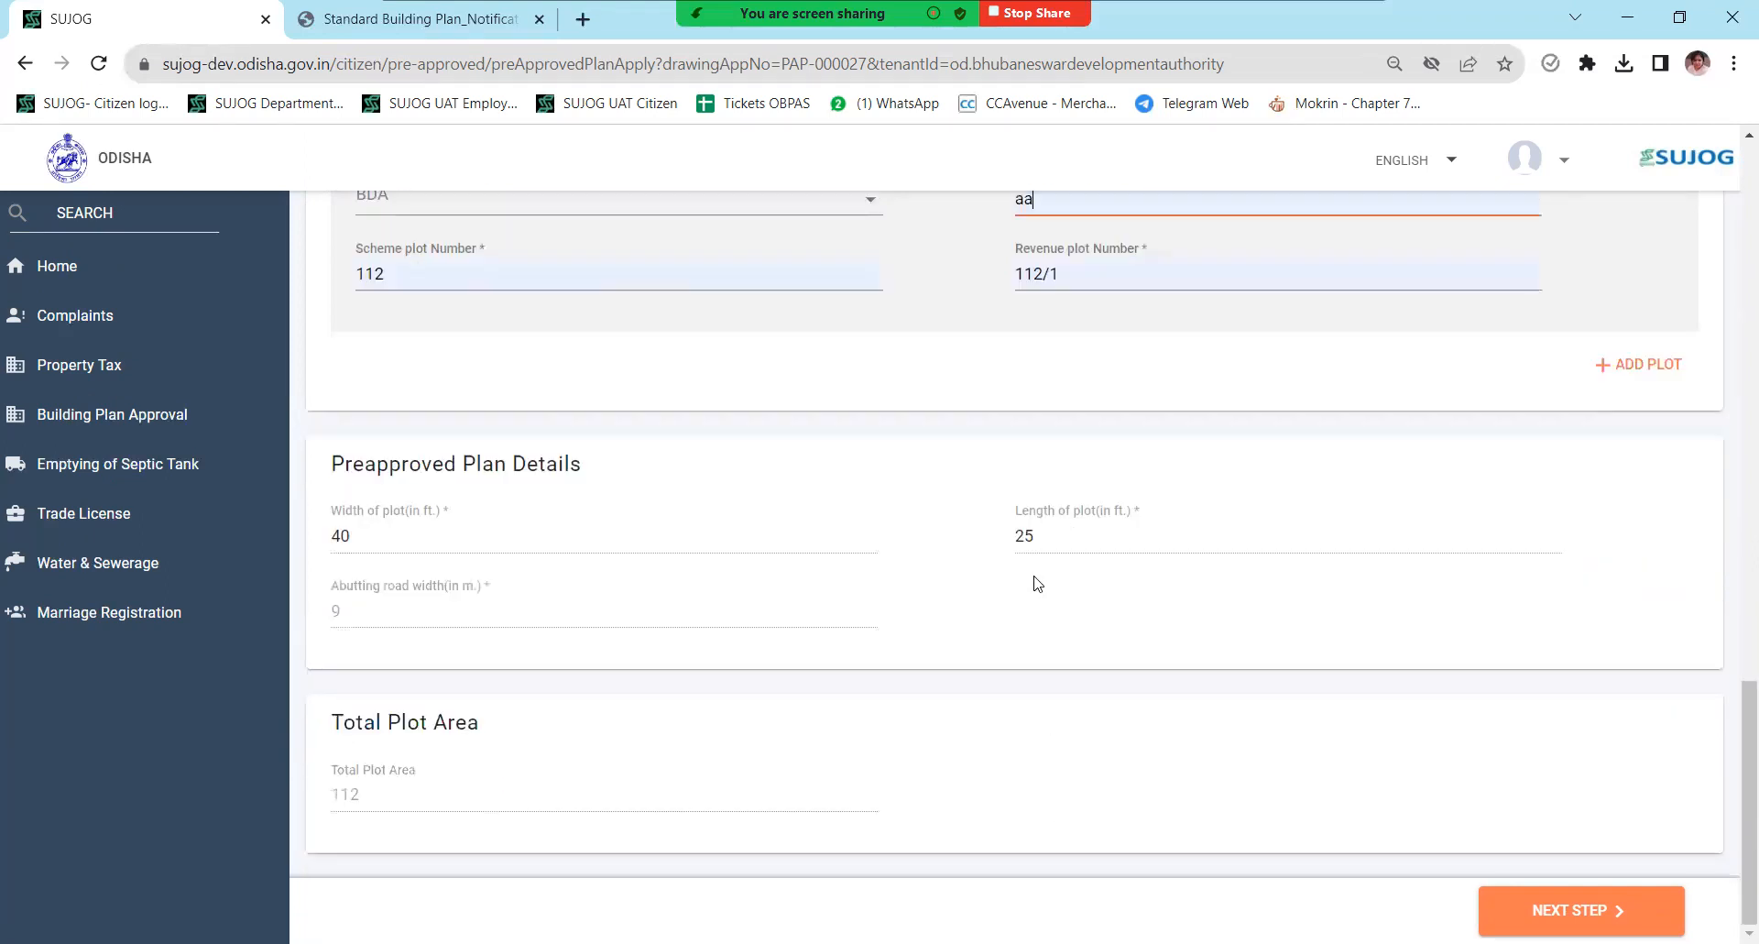
- Answer No to the plot free-gift question so the form can advance
{"action": "left_click", "coordinate": [1567, 911]}
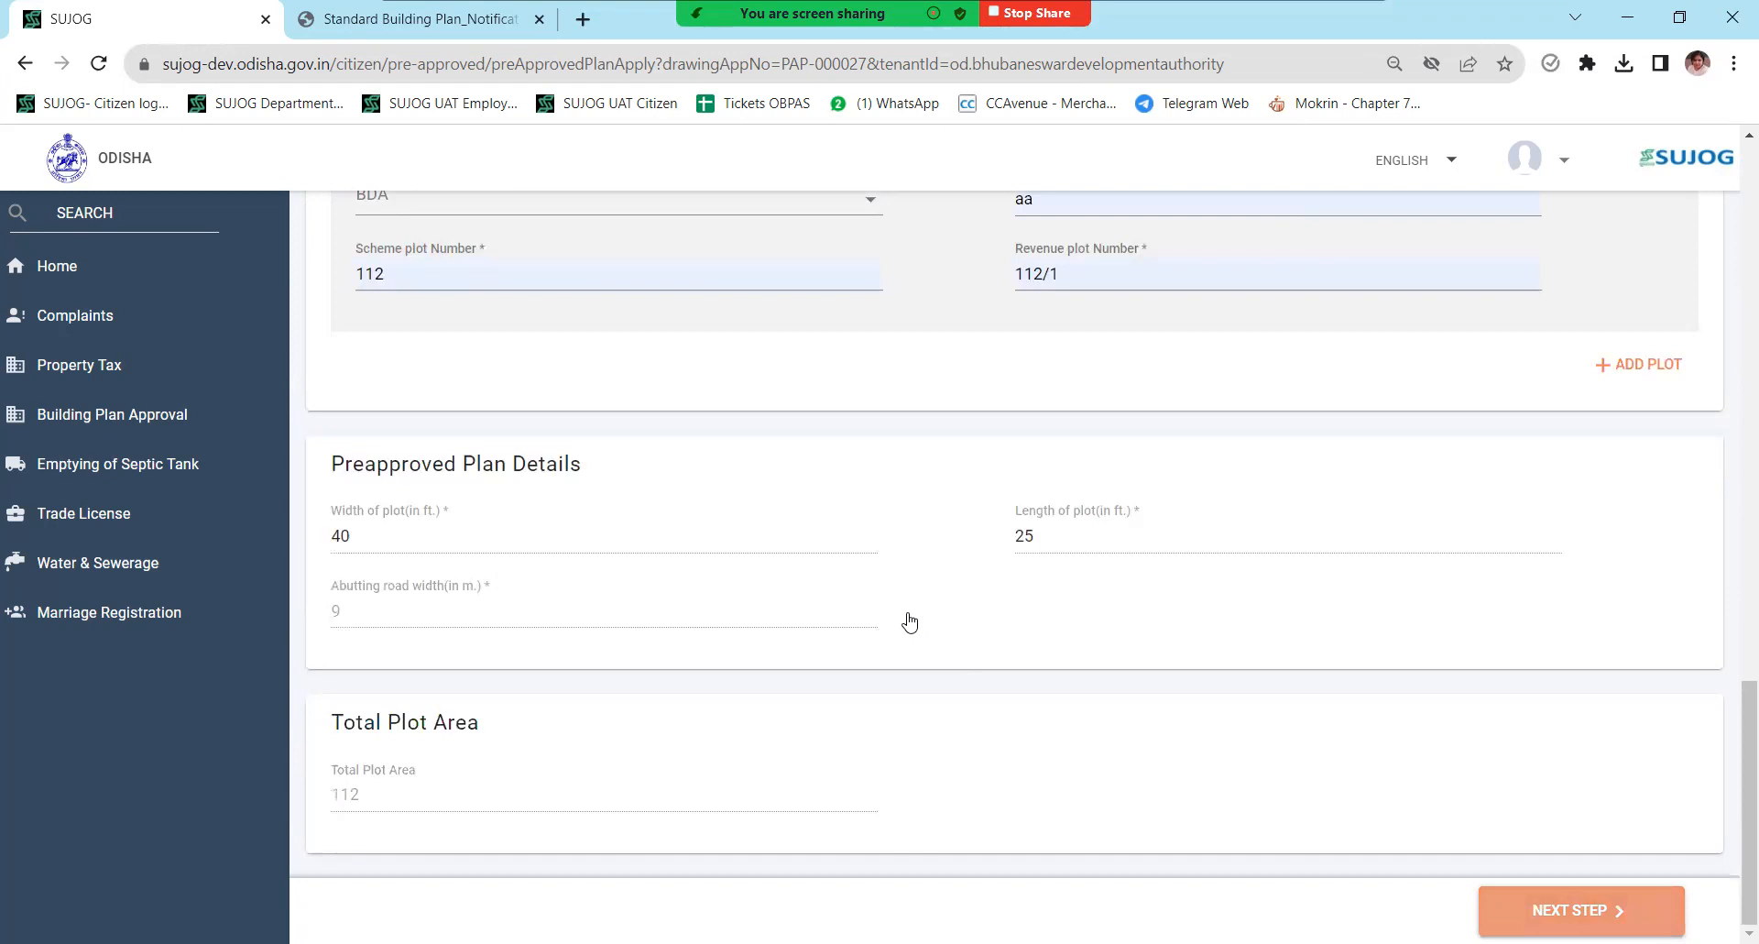
{"action": "scroll", "coordinate": [944, 561], "scroll_direction": "down", "scroll_amount": 6}
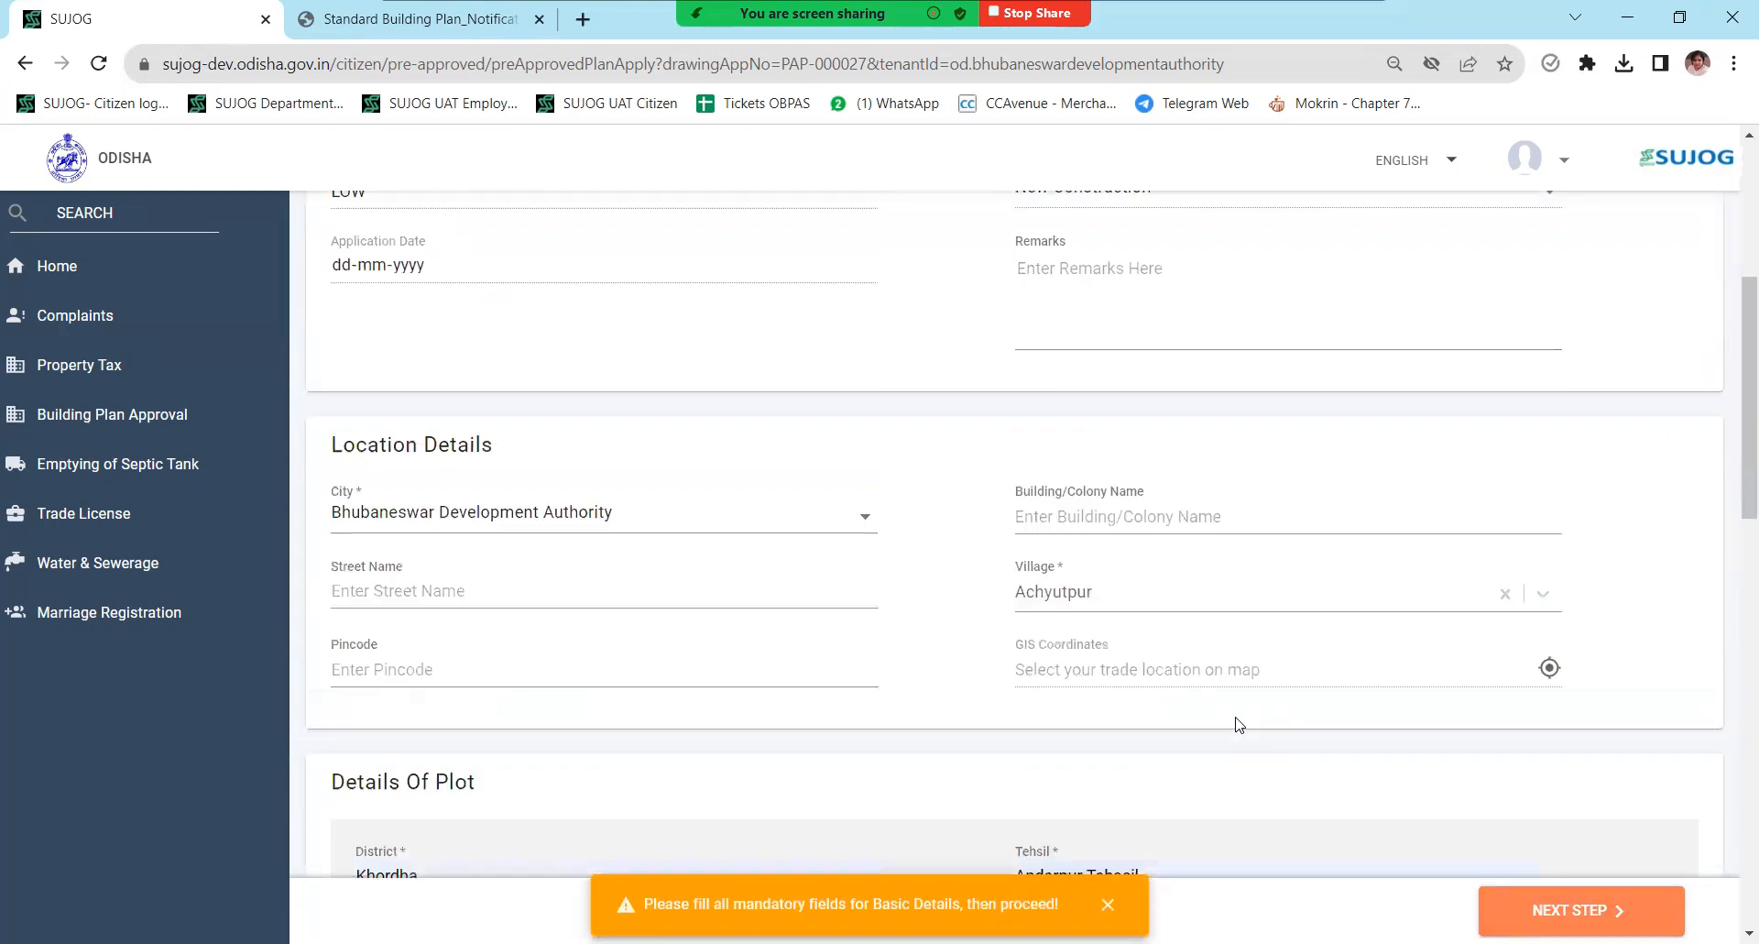
{"action": "scroll", "coordinate": [1239, 709], "scroll_direction": "down", "scroll_amount": 3}
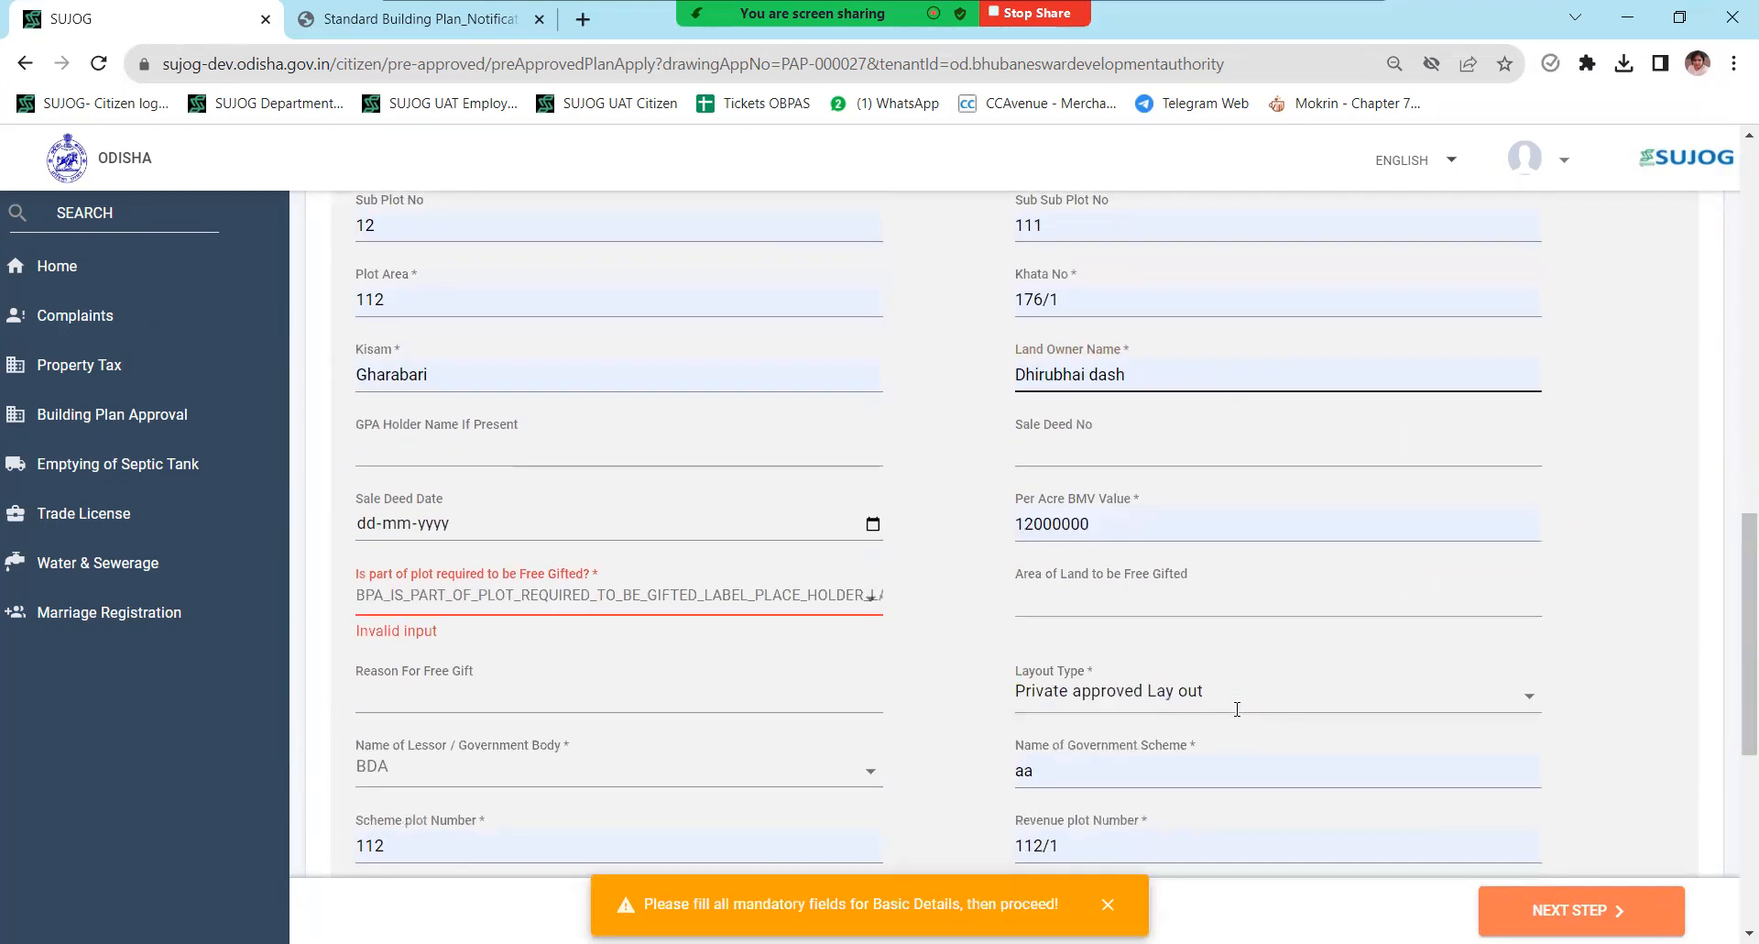
{"action": "left_click", "coordinate": [410, 605]}
{"action": "left_click", "coordinate": [371, 641]}
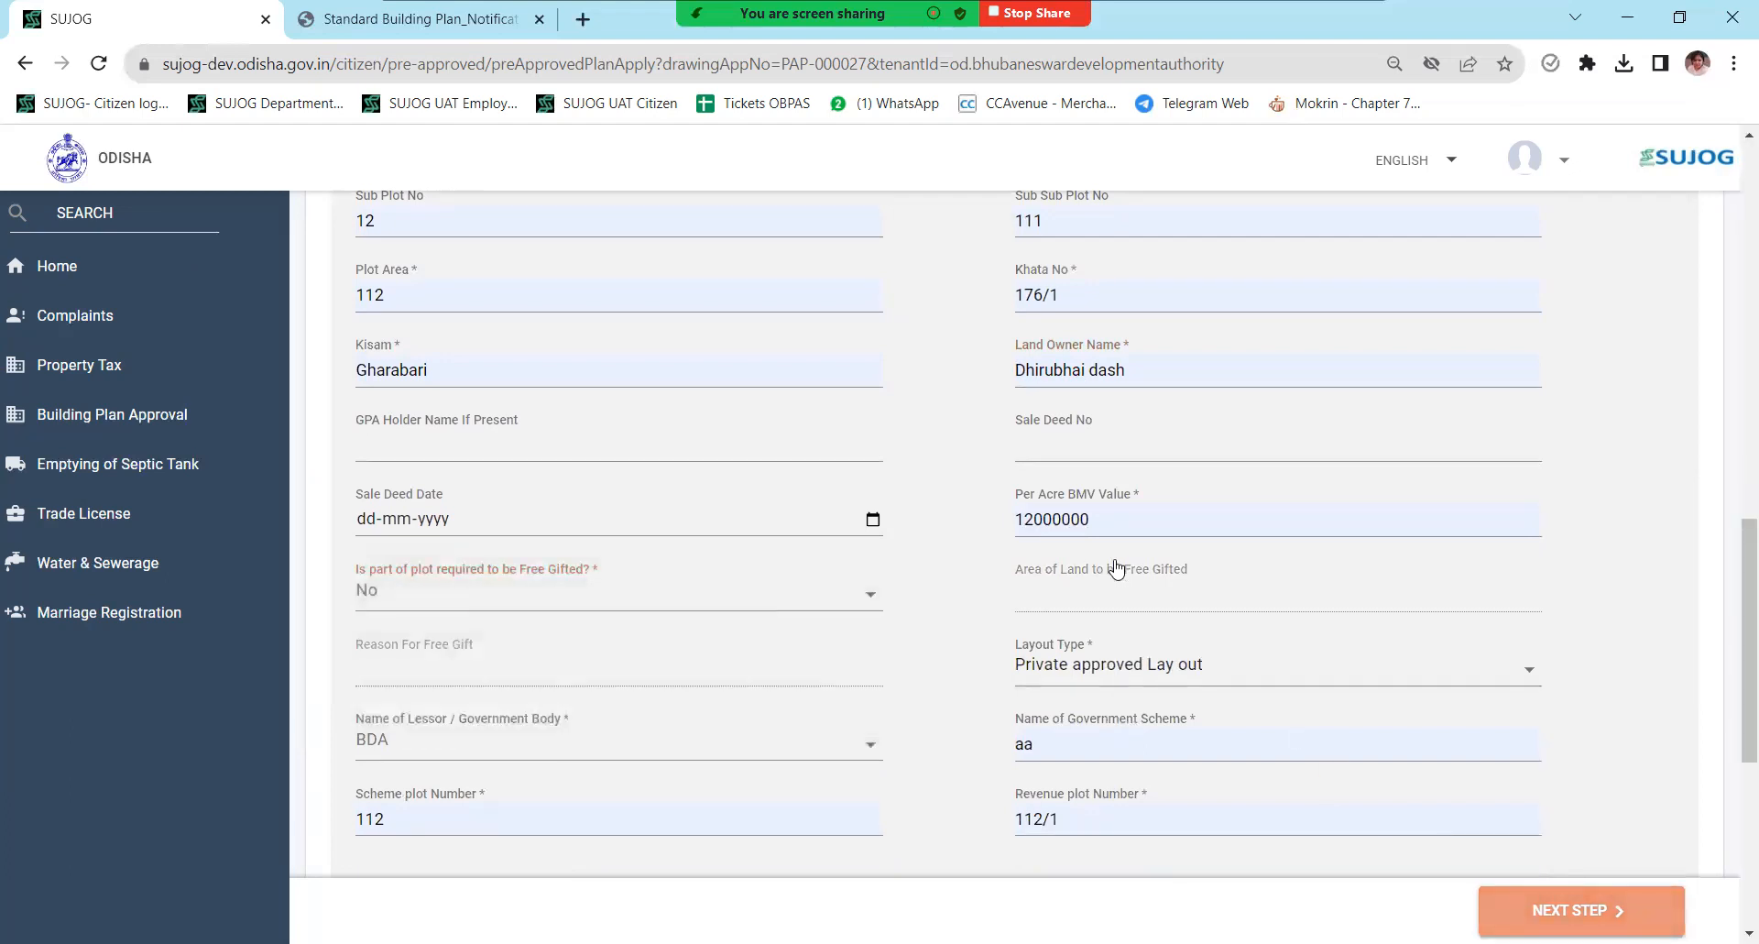
{"action": "scroll", "coordinate": [1190, 553], "scroll_direction": "down", "scroll_amount": 5}
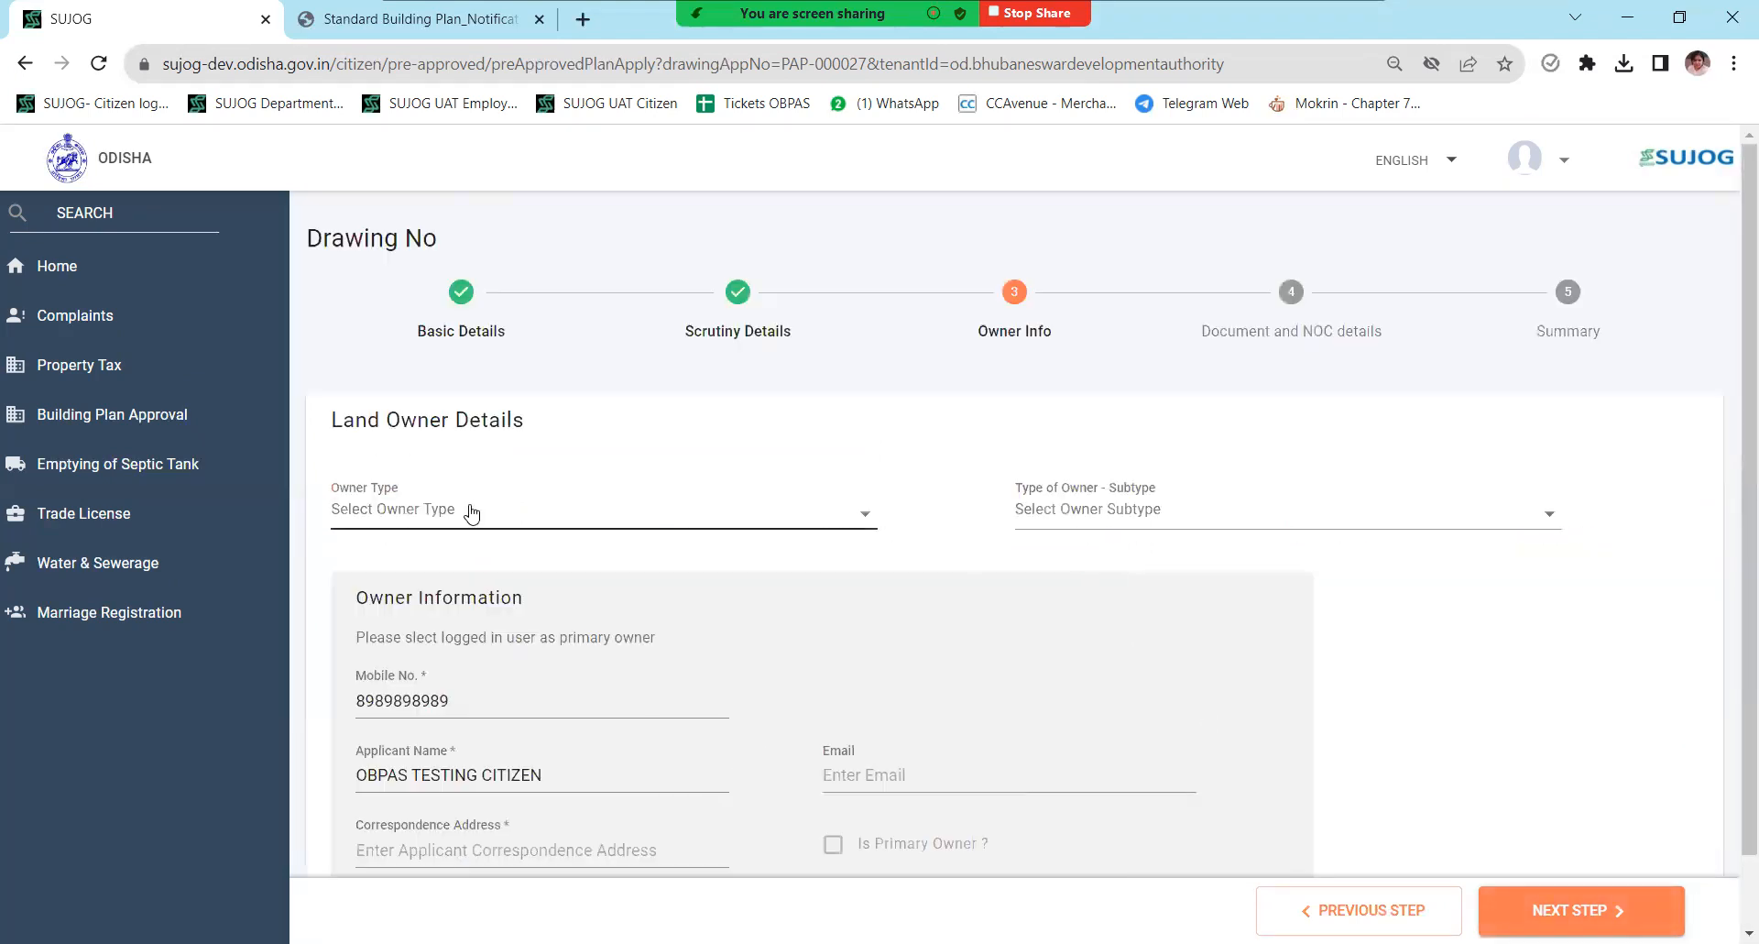
- Record an Individual, Single Owner with a Nuapada city address and the owner's e-mail
{"action": "left_click", "coordinate": [417, 513]}
{"action": "left_click", "coordinate": [417, 559]}
{"action": "left_click", "coordinate": [1139, 515]}
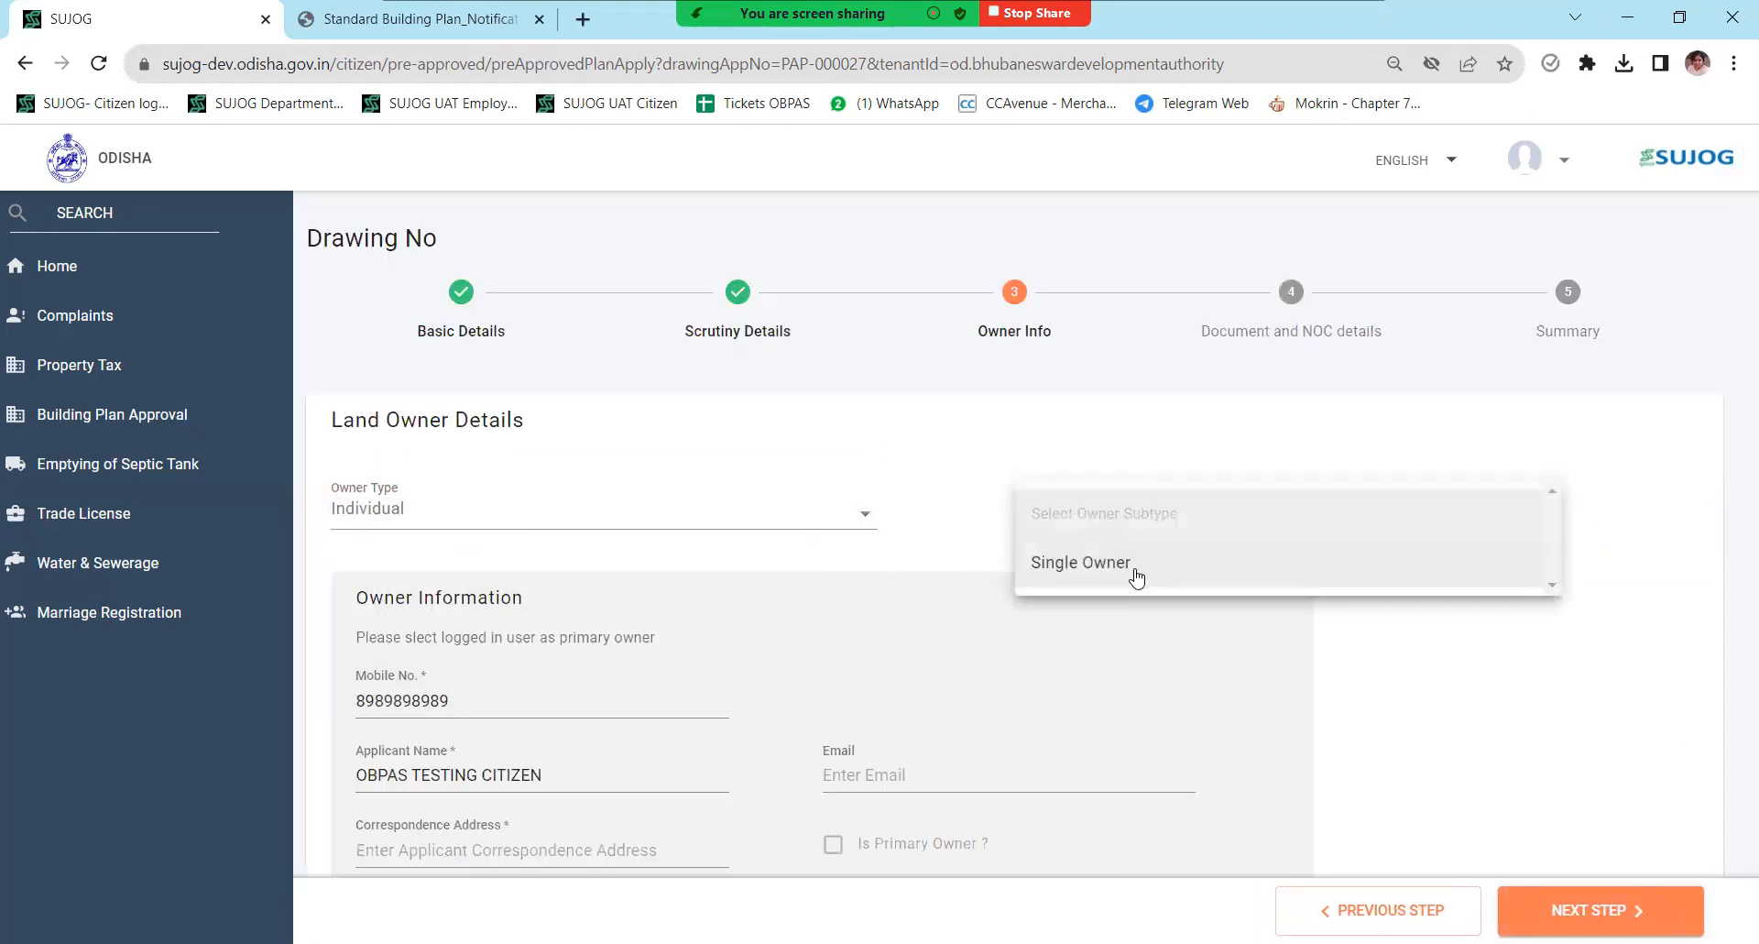
{"action": "left_click", "coordinate": [1136, 574]}
{"action": "scroll", "coordinate": [818, 516], "scroll_direction": "down", "scroll_amount": 1}
{"action": "left_click", "coordinate": [518, 769]}
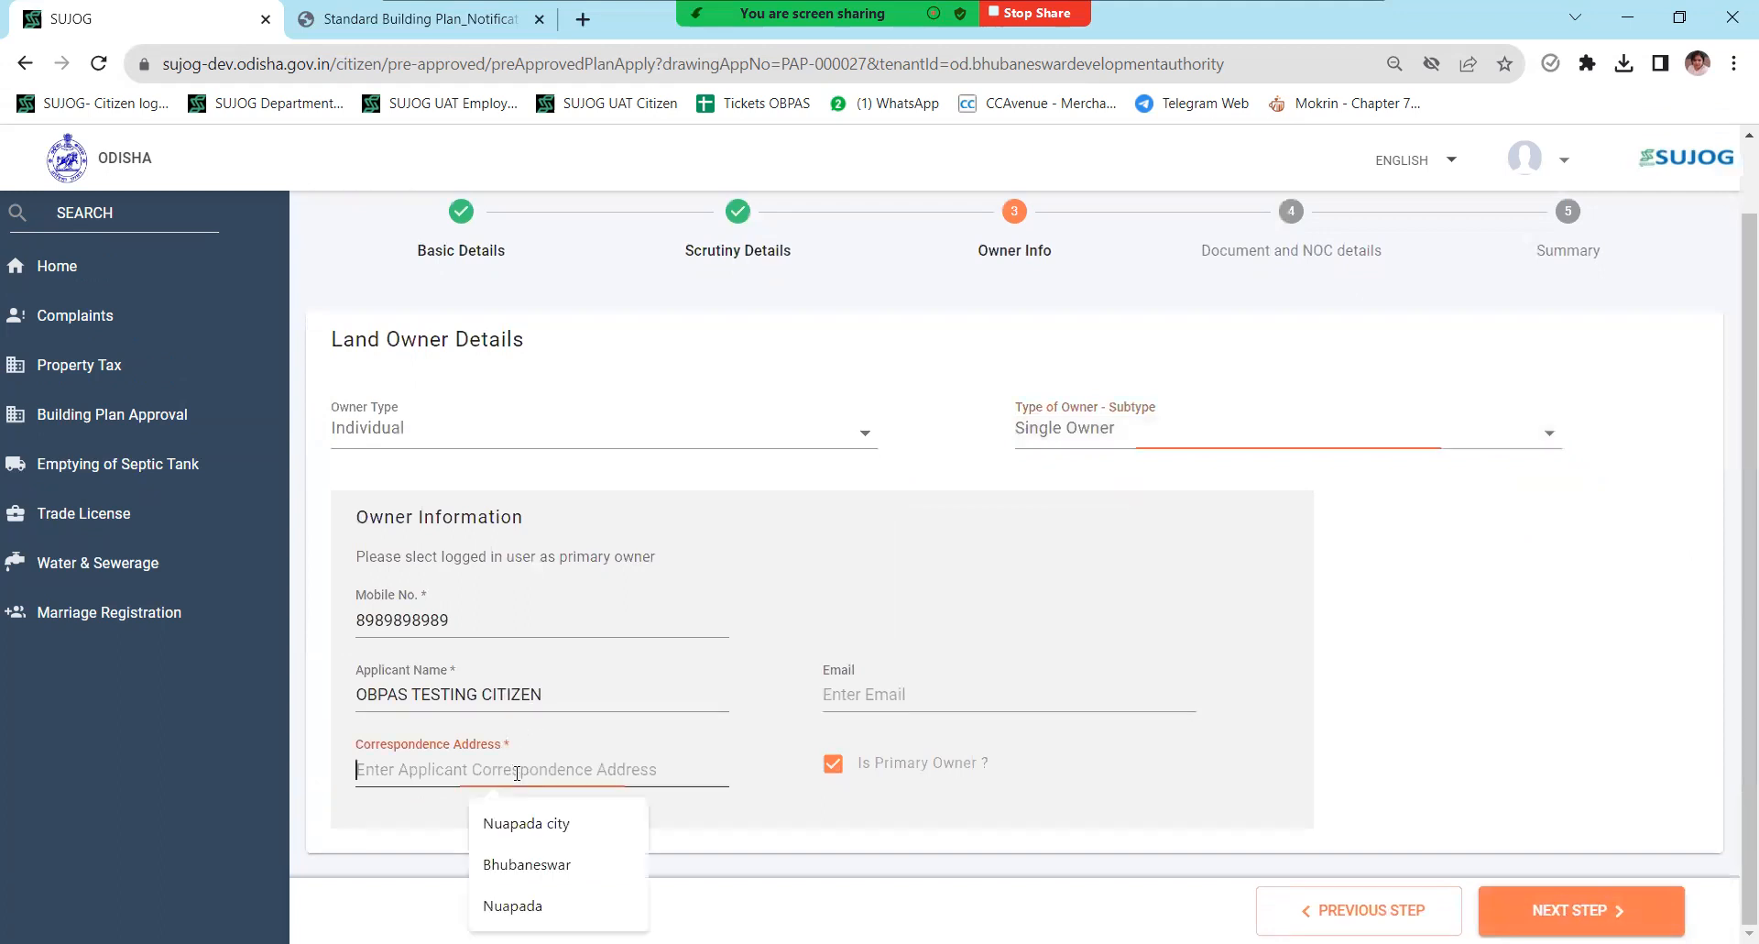
{"action": "left_click", "coordinate": [558, 829]}
{"action": "left_click", "coordinate": [832, 694]}
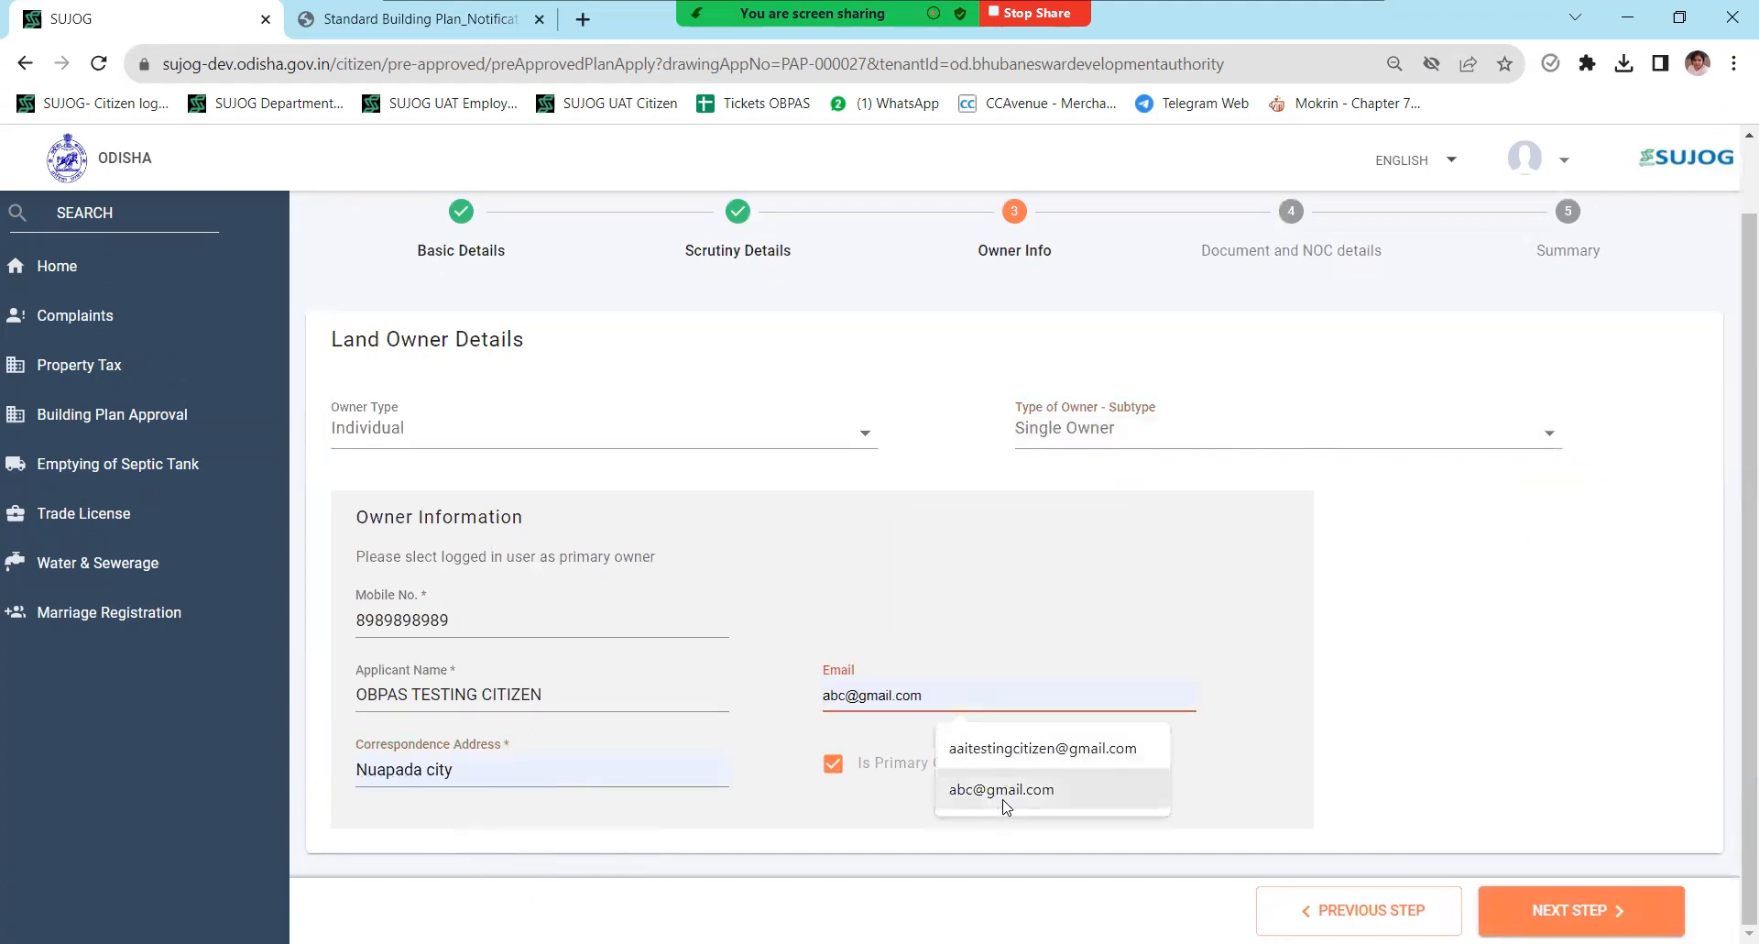
{"action": "left_click", "coordinate": [971, 786]}
{"action": "left_click", "coordinate": [1582, 910]}
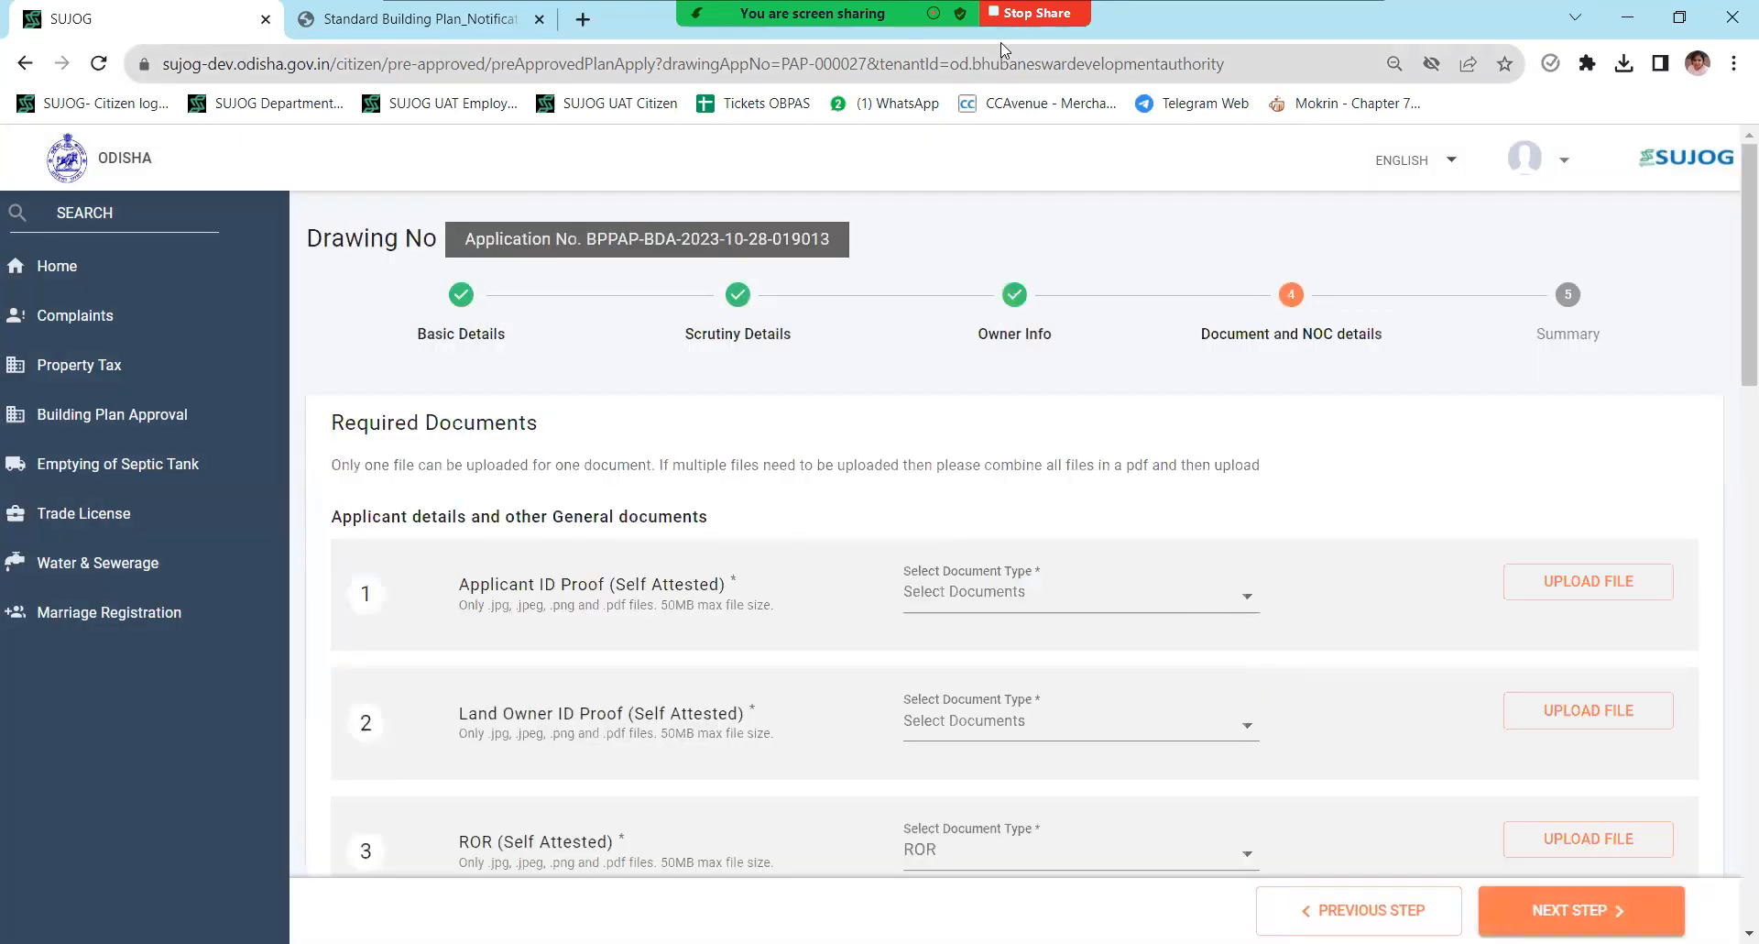
- Review the required documents list and attempt to continue past the document step
{"action": "scroll", "coordinate": [926, 539], "scroll_direction": "down", "scroll_amount": 10}
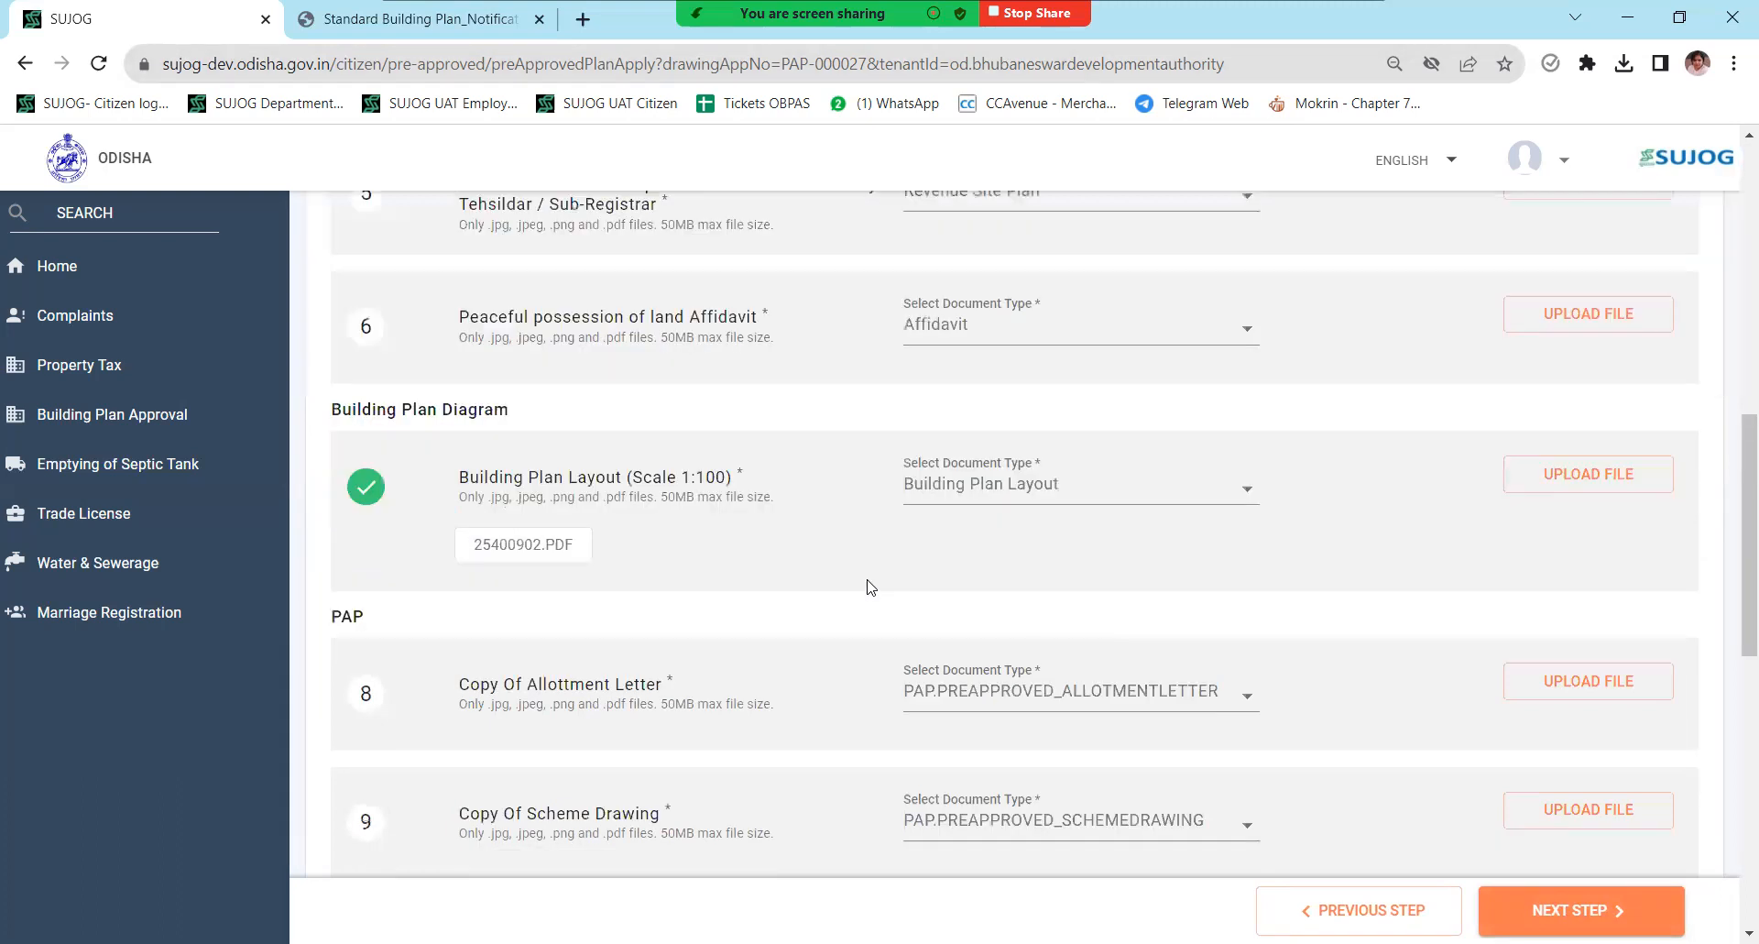
{"action": "scroll", "coordinate": [873, 601], "scroll_direction": "up", "scroll_amount": 9}
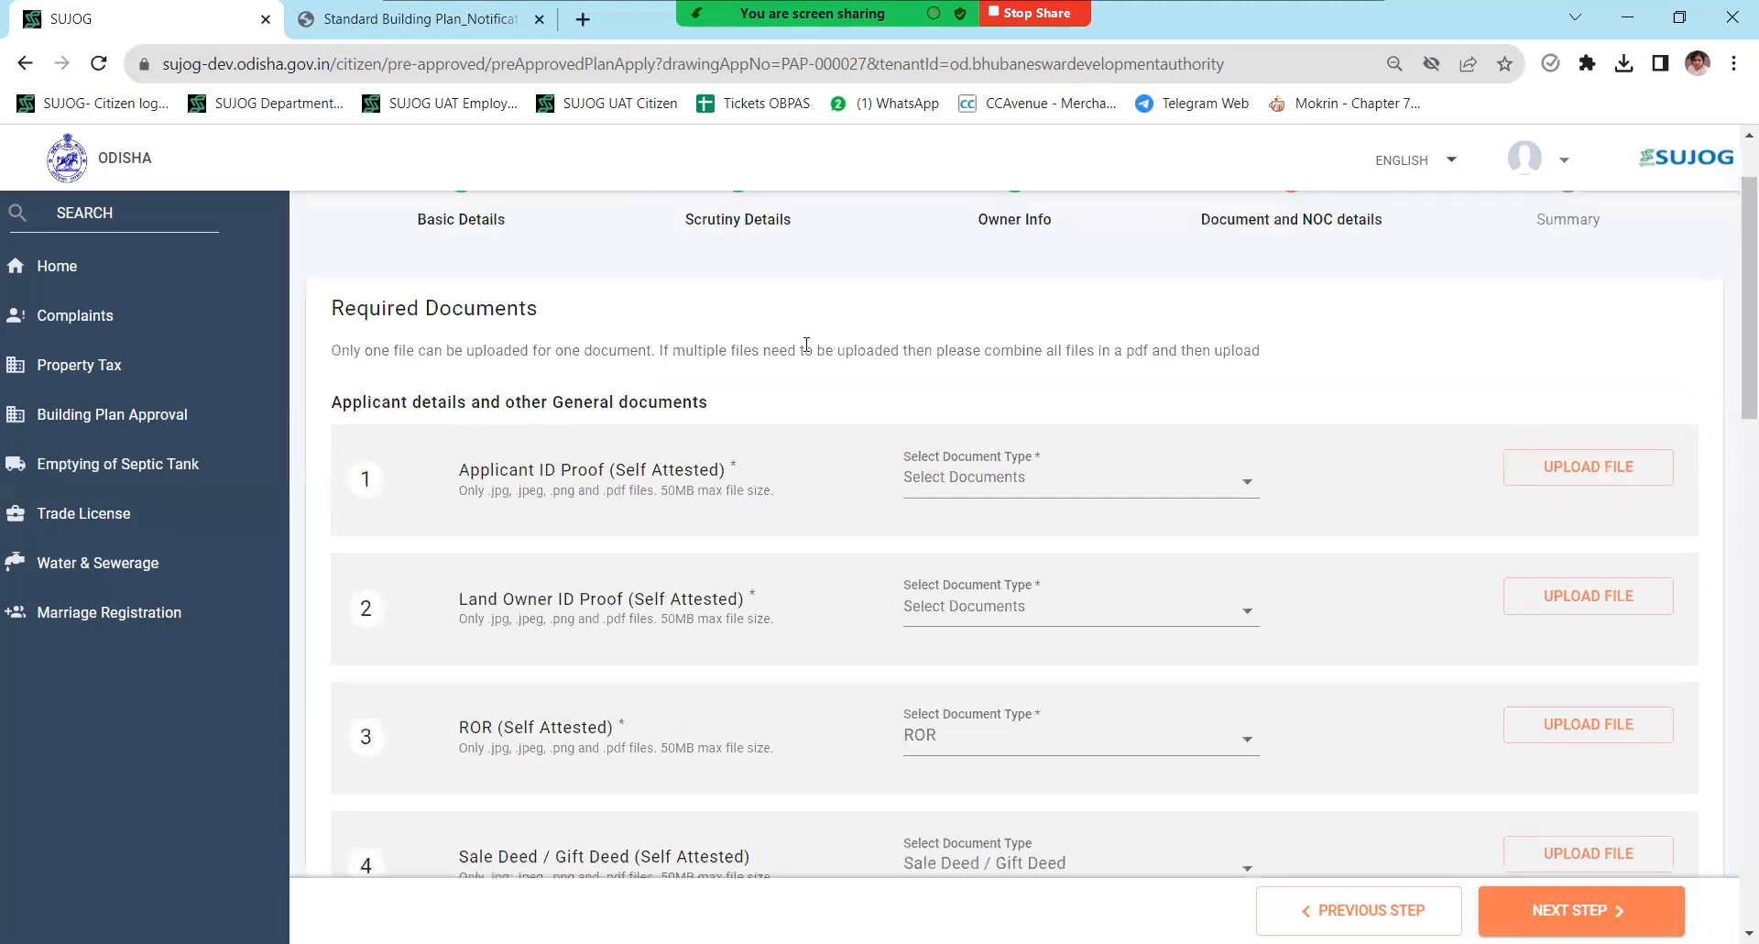
{"action": "scroll", "coordinate": [867, 558], "scroll_direction": "down", "scroll_amount": 6}
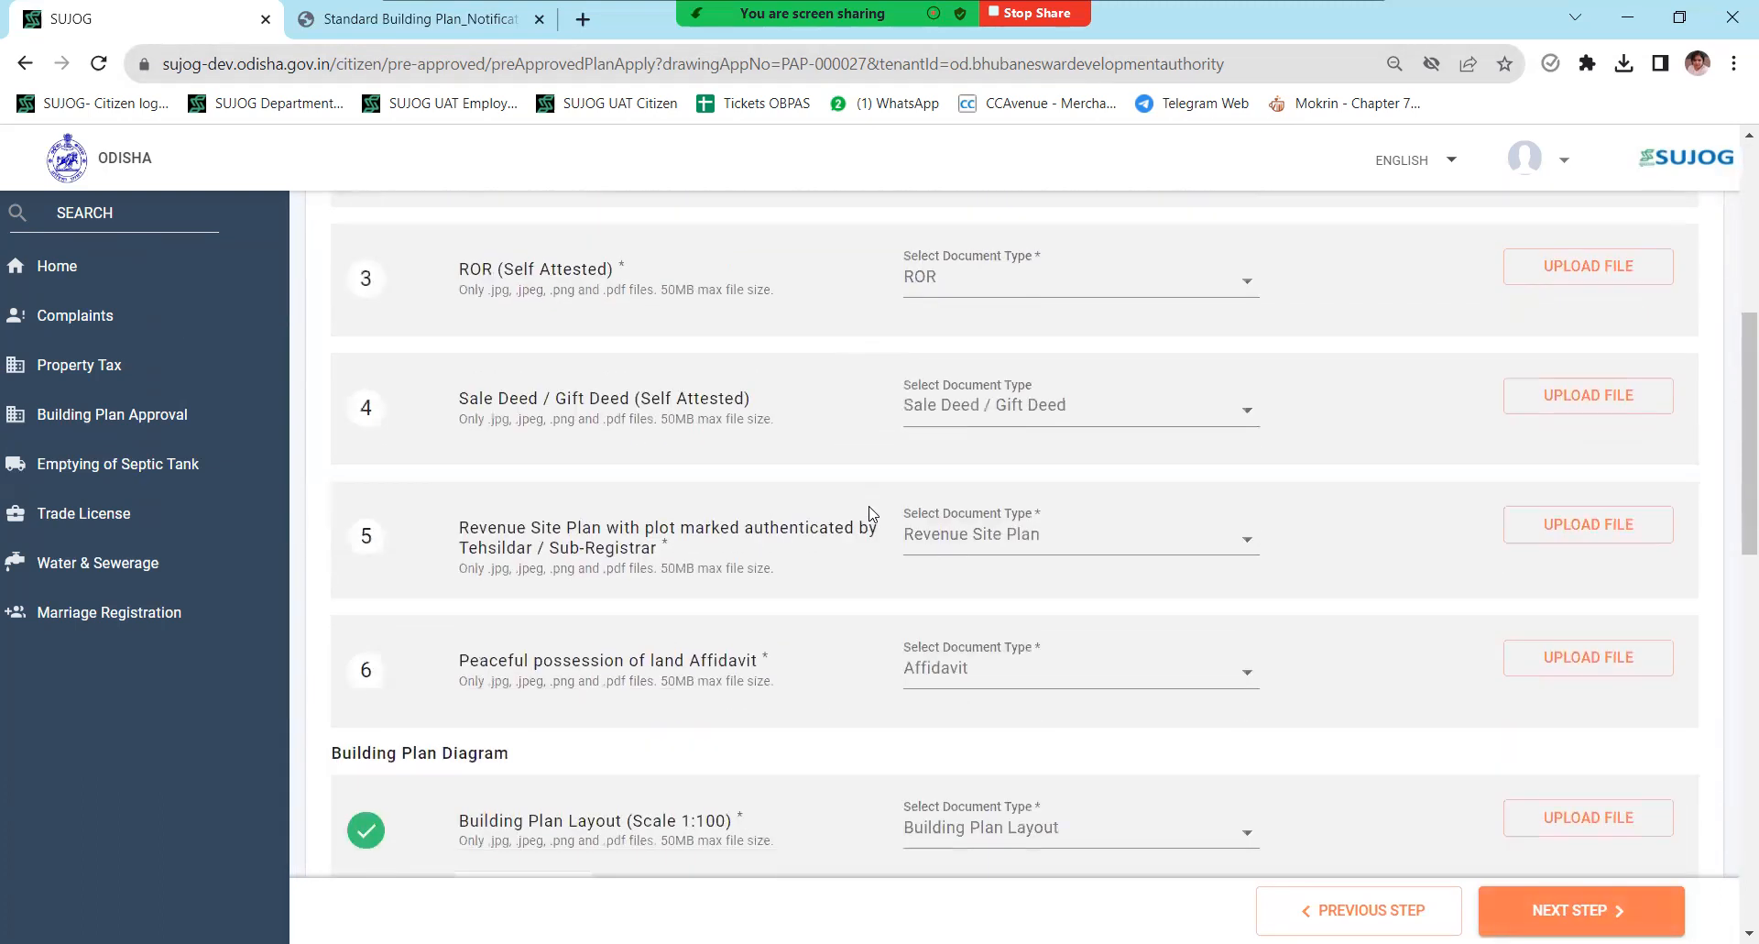
{"action": "scroll", "coordinate": [874, 514], "scroll_direction": "down", "scroll_amount": 11}
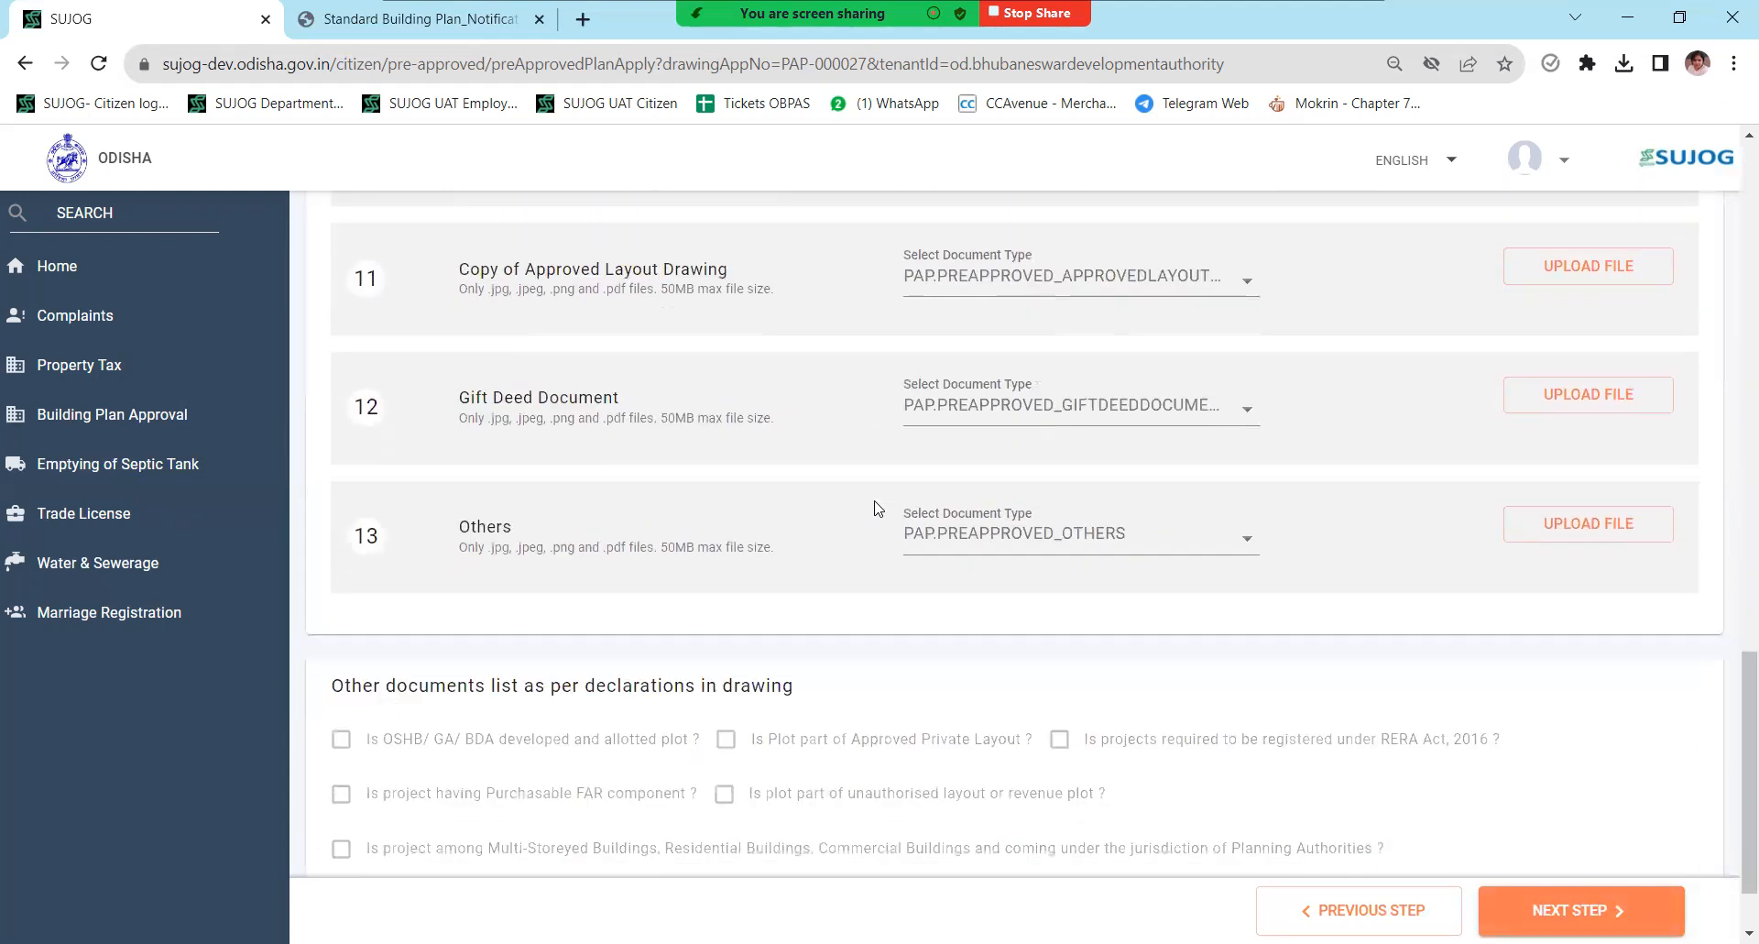
{"action": "scroll", "coordinate": [875, 511], "scroll_direction": "down", "scroll_amount": 1}
{"action": "scroll", "coordinate": [875, 509], "scroll_direction": "up", "scroll_amount": 15}
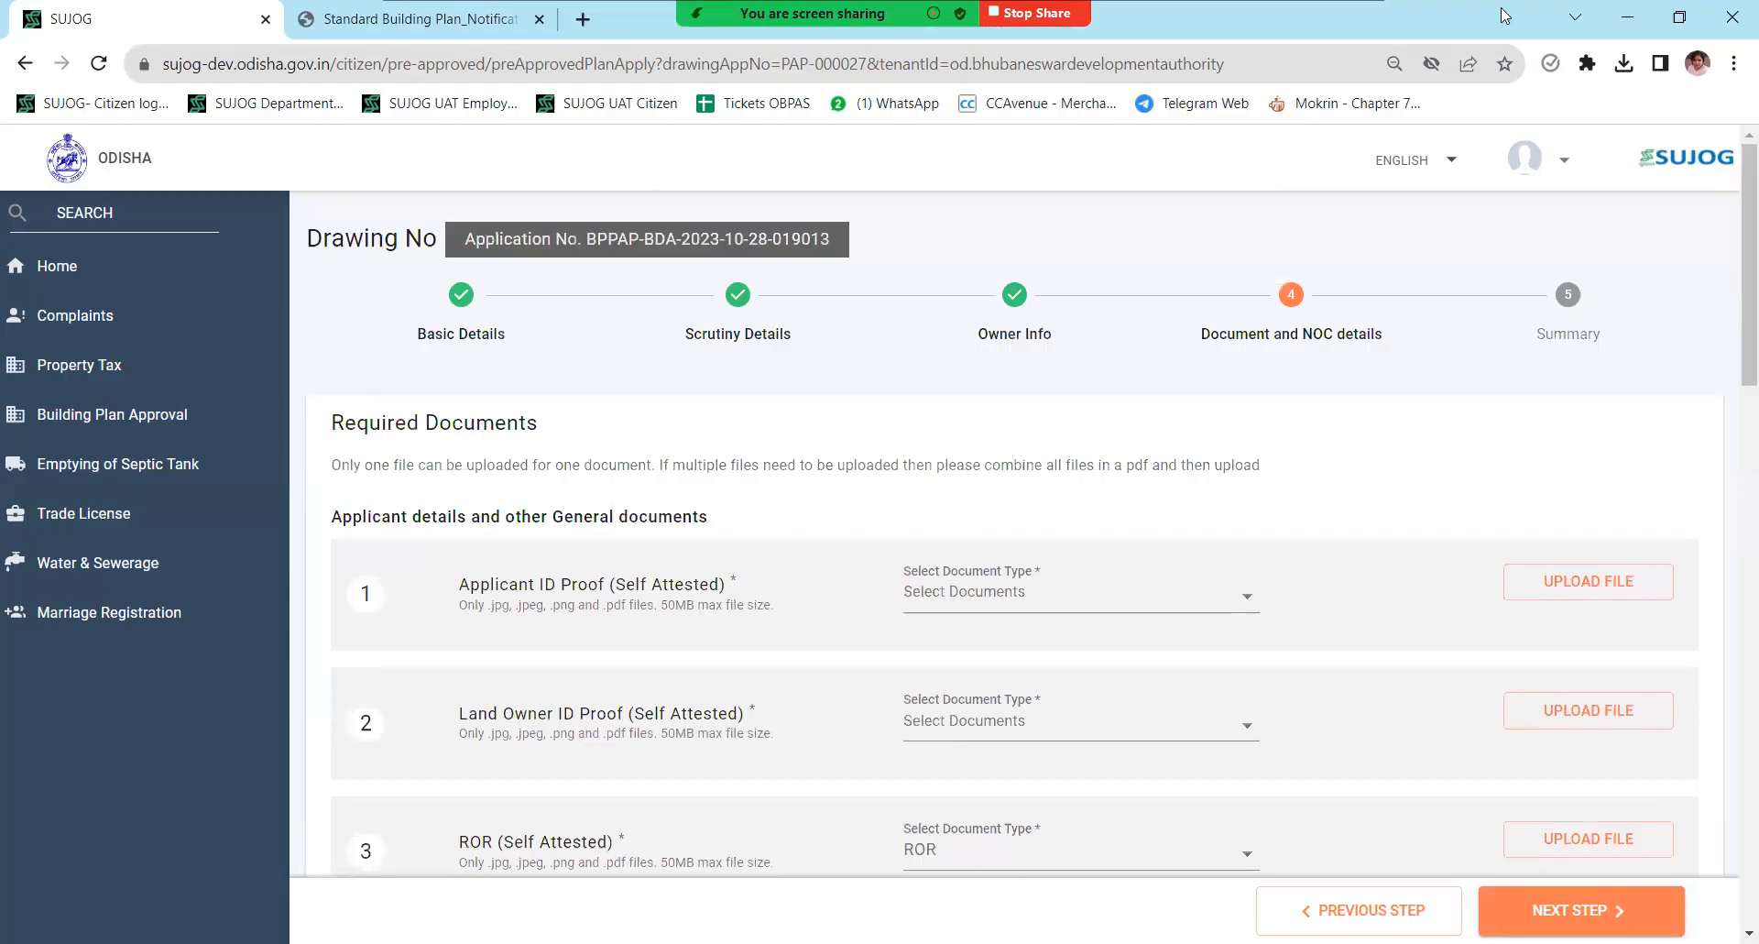
{"action": "scroll", "coordinate": [1066, 203], "scroll_direction": "down", "scroll_amount": 4}
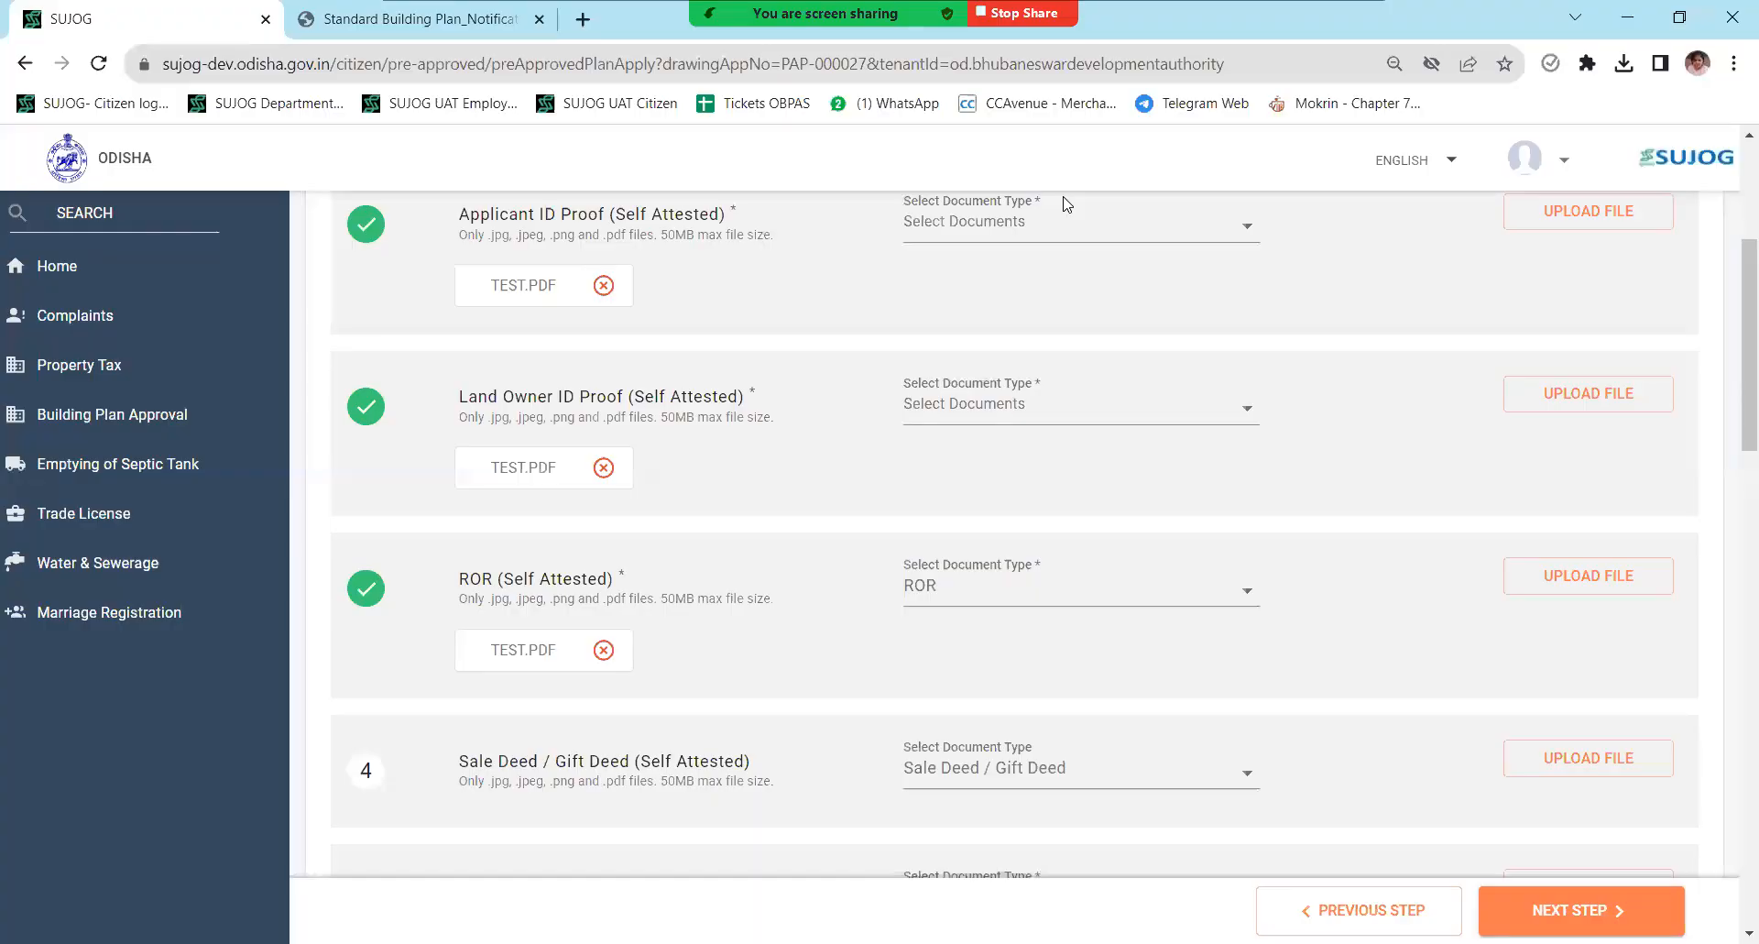
{"action": "scroll", "coordinate": [1065, 203], "scroll_direction": "up", "scroll_amount": 4}
{"action": "scroll", "coordinate": [1066, 203], "scroll_direction": "down", "scroll_amount": 15}
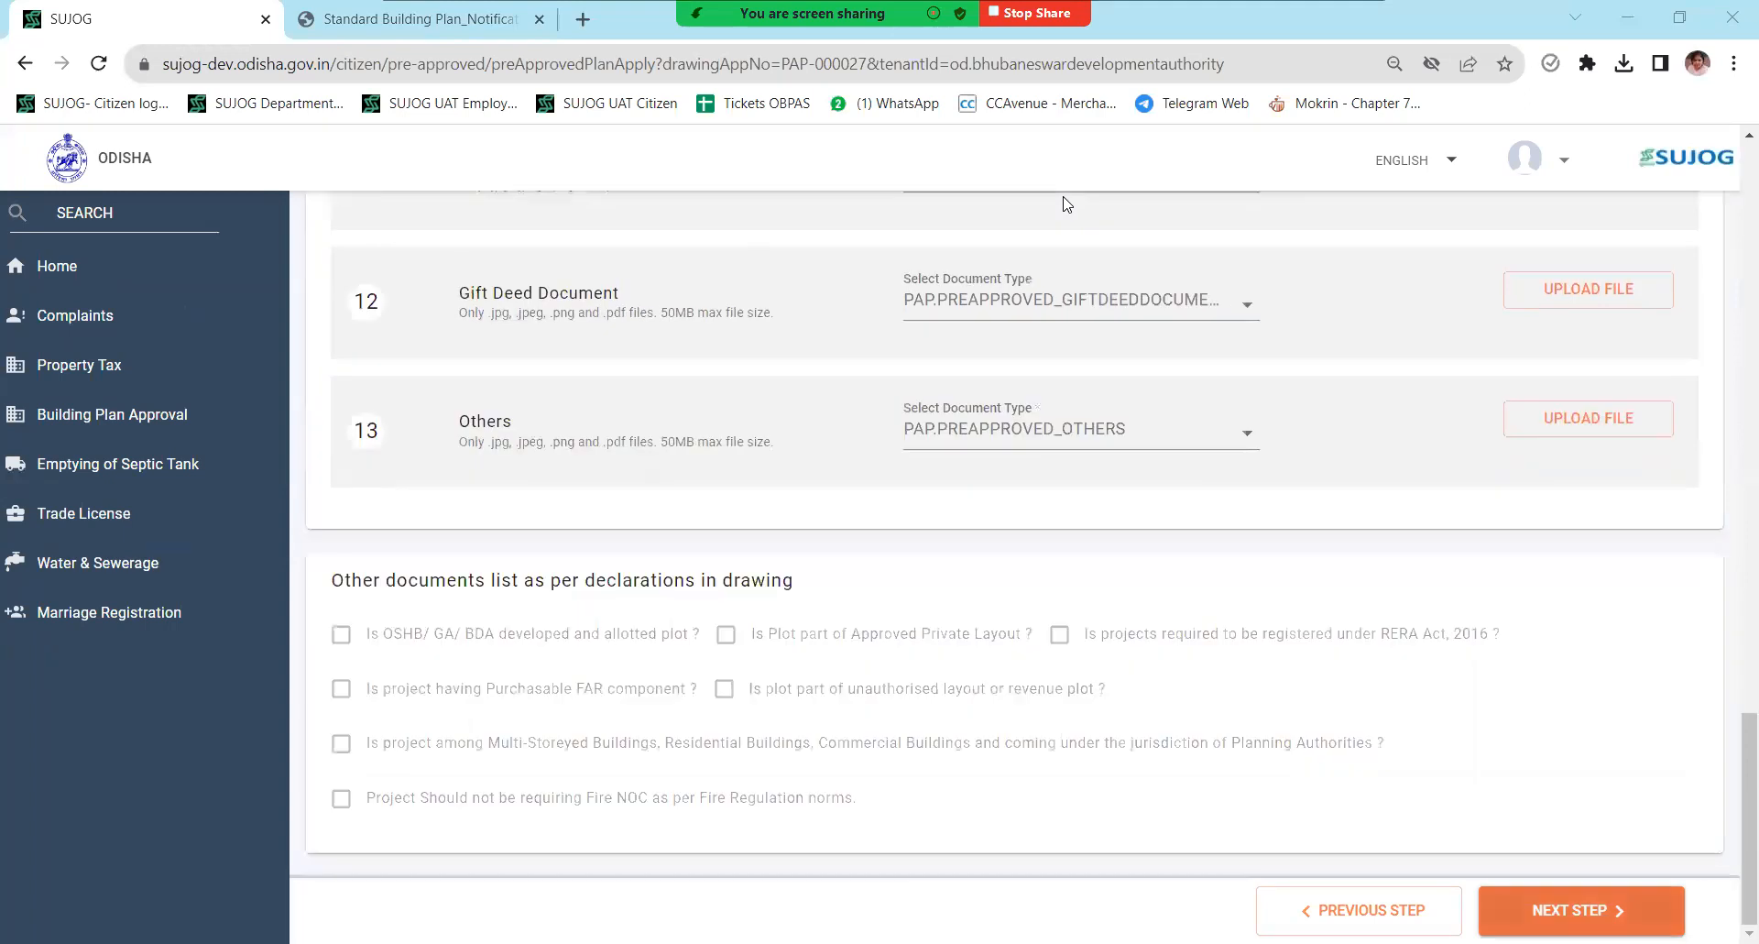
{"action": "left_click", "coordinate": [1582, 909]}
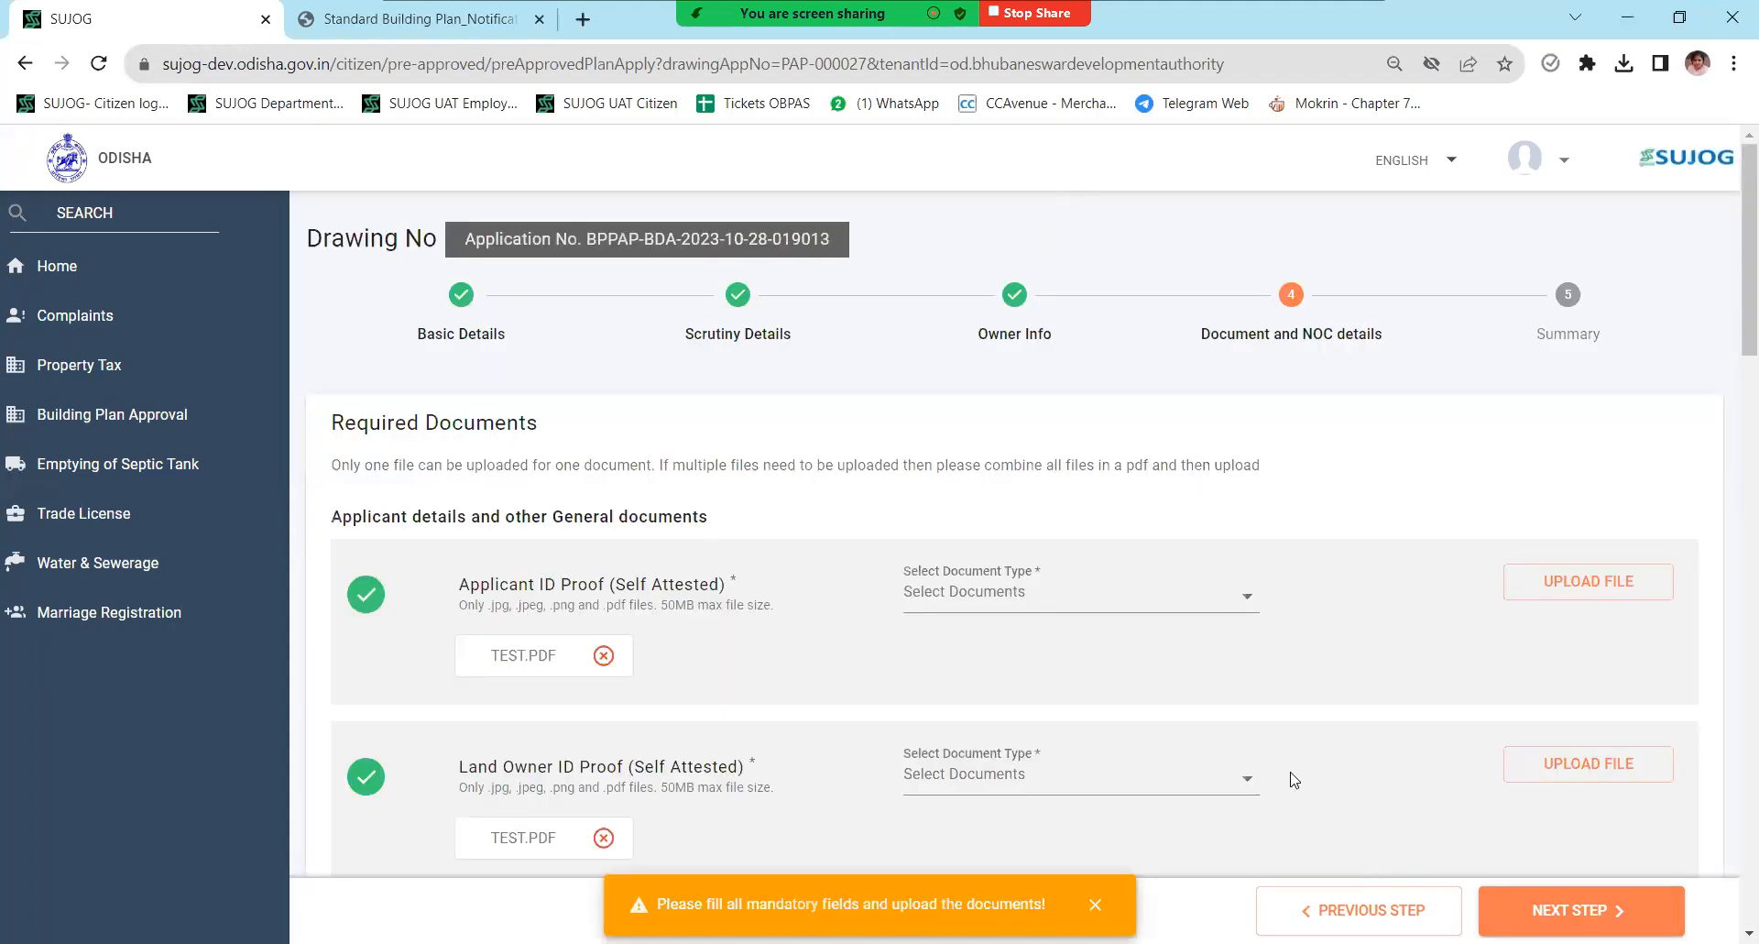
- Choose Driving License for both Applicant and Land Owner ID Proof, then continue to the summary
{"action": "left_click", "coordinate": [993, 600]}
{"action": "left_click", "coordinate": [953, 651]}
{"action": "left_click", "coordinate": [1008, 774]}
{"action": "left_click", "coordinate": [1049, 811]}
{"action": "left_click", "coordinate": [1588, 910]}
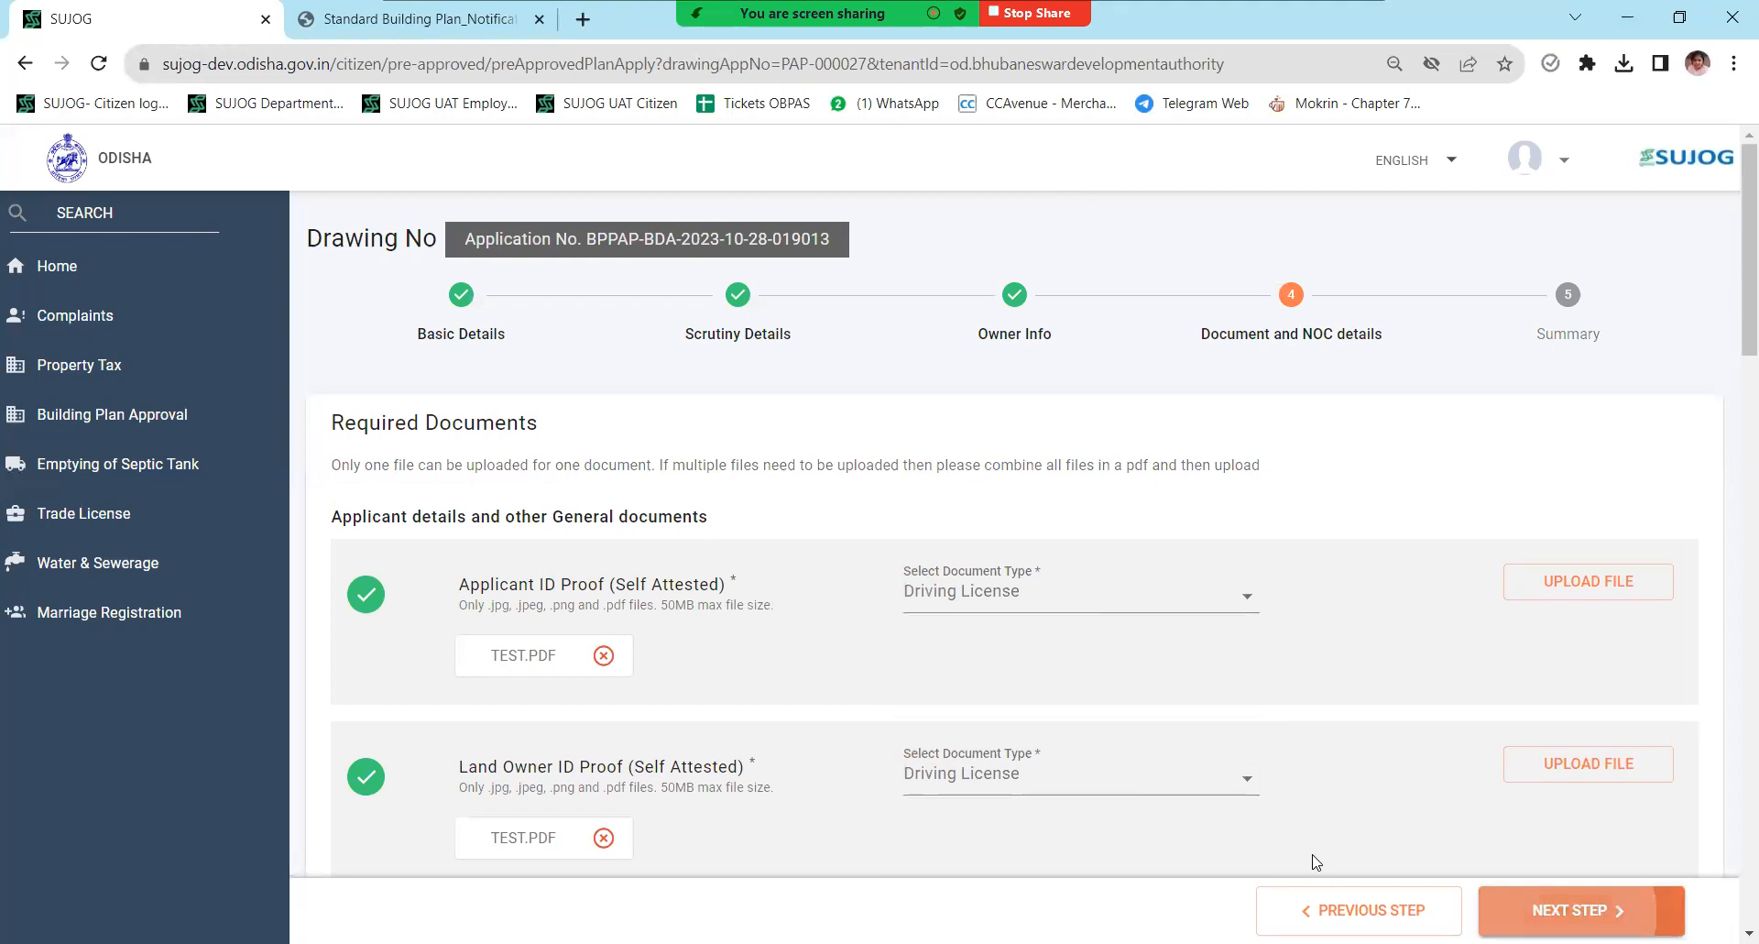
{"action": "scroll", "coordinate": [1124, 560], "scroll_direction": "down", "scroll_amount": 2}
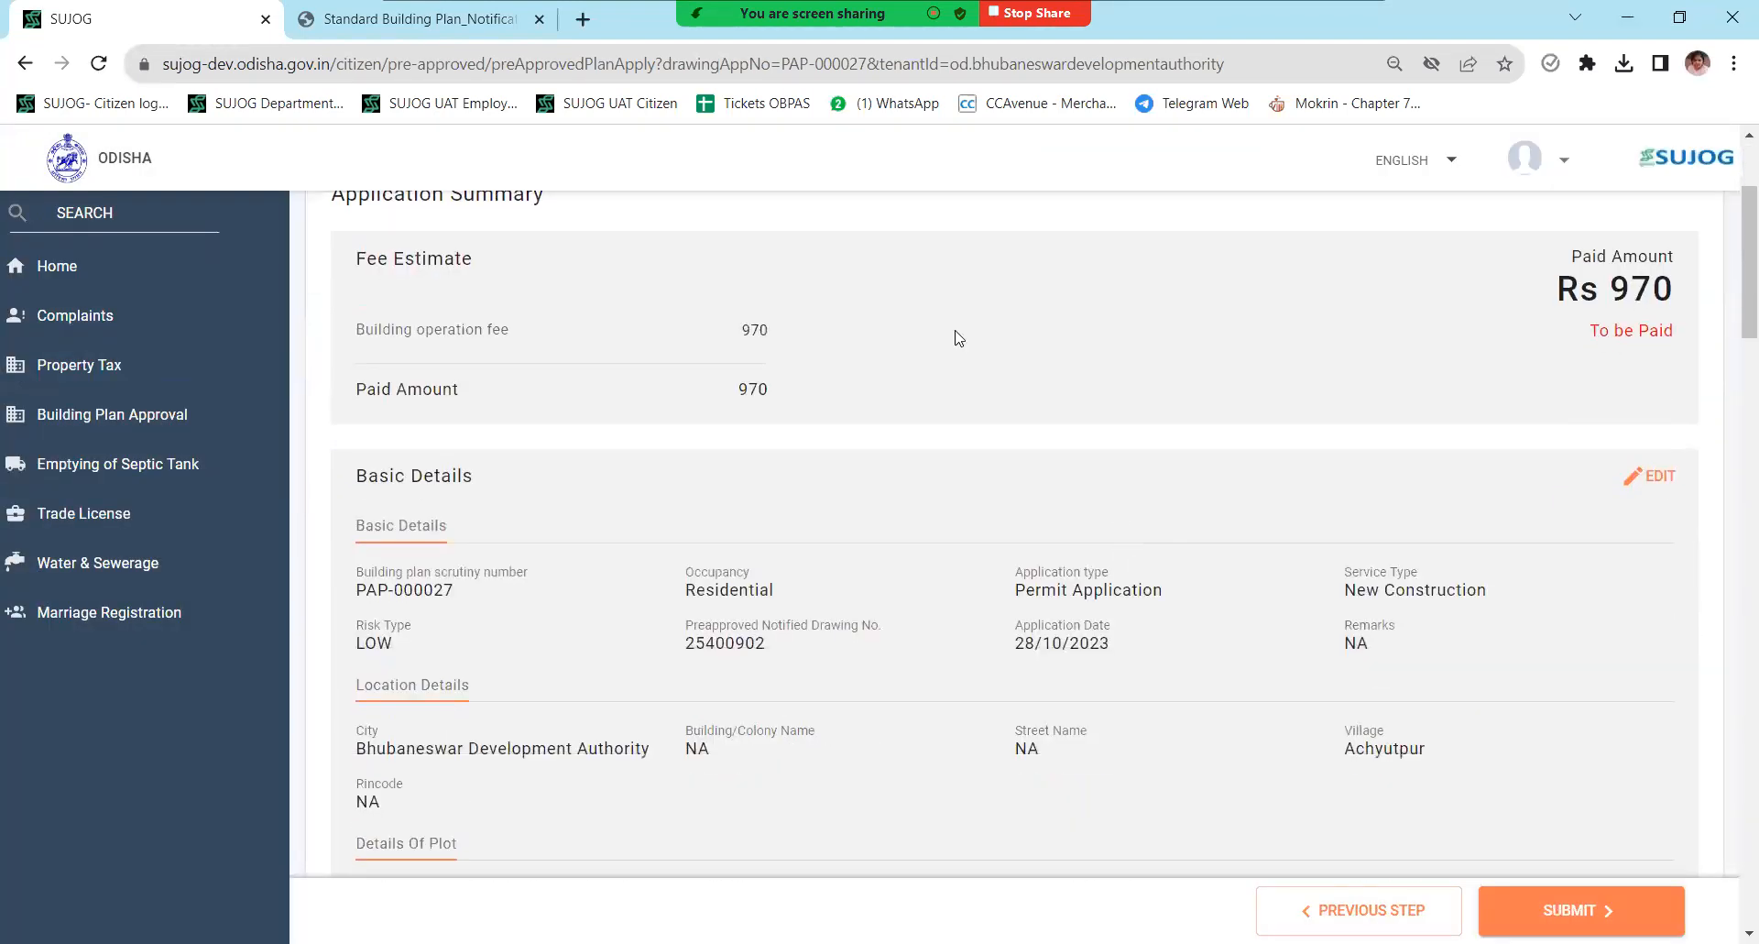
- Review the Application Summary with its Rs 970 fee and submit the application
{"action": "scroll", "coordinate": [1155, 644], "scroll_direction": "down", "scroll_amount": 4}
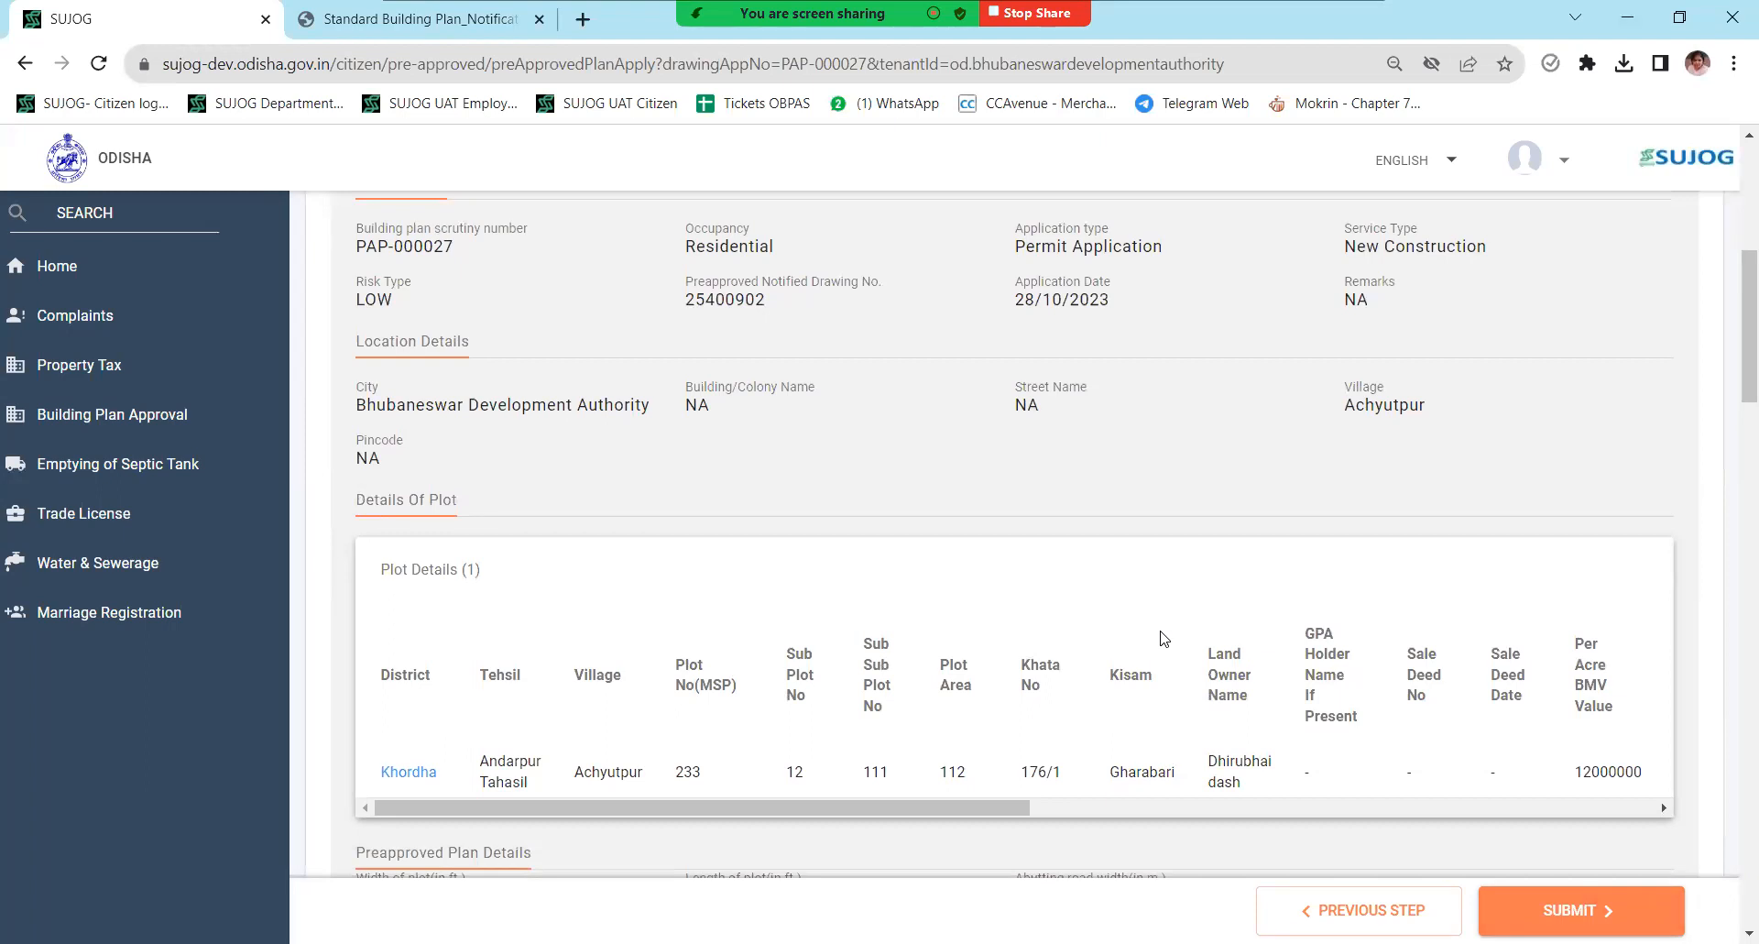
{"action": "scroll", "coordinate": [1169, 633], "scroll_direction": "up", "scroll_amount": 5}
{"action": "scroll", "coordinate": [1171, 623], "scroll_direction": "down", "scroll_amount": 12}
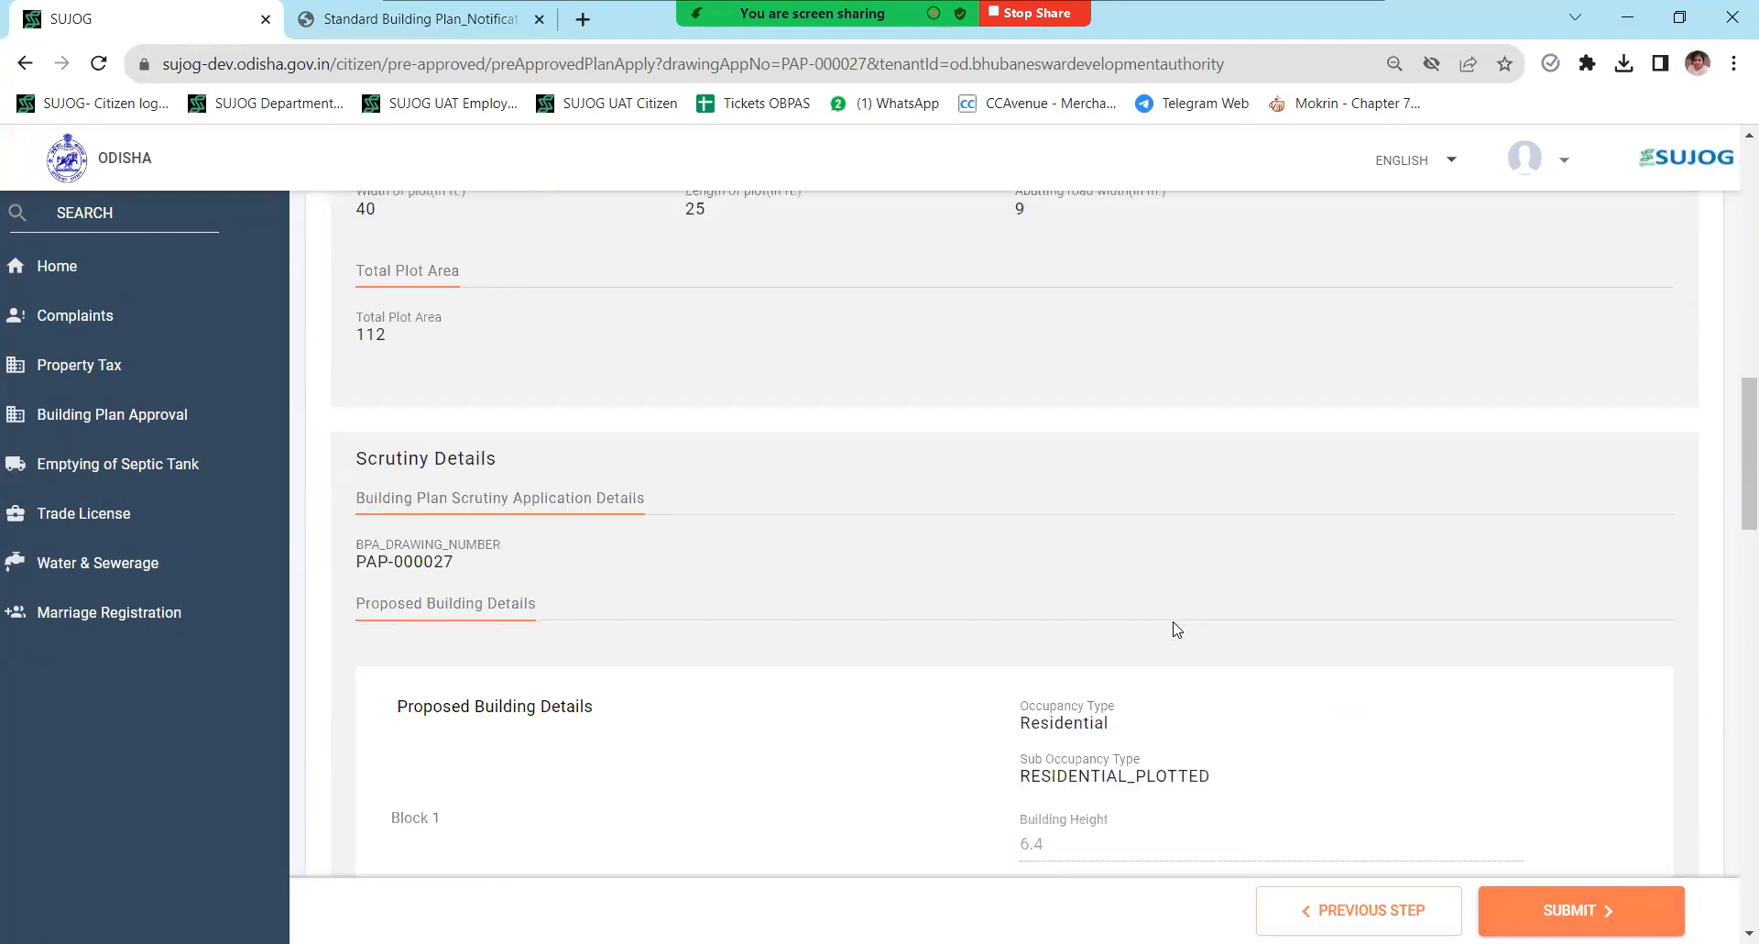
{"action": "scroll", "coordinate": [1177, 629], "scroll_direction": "down", "scroll_amount": 20}
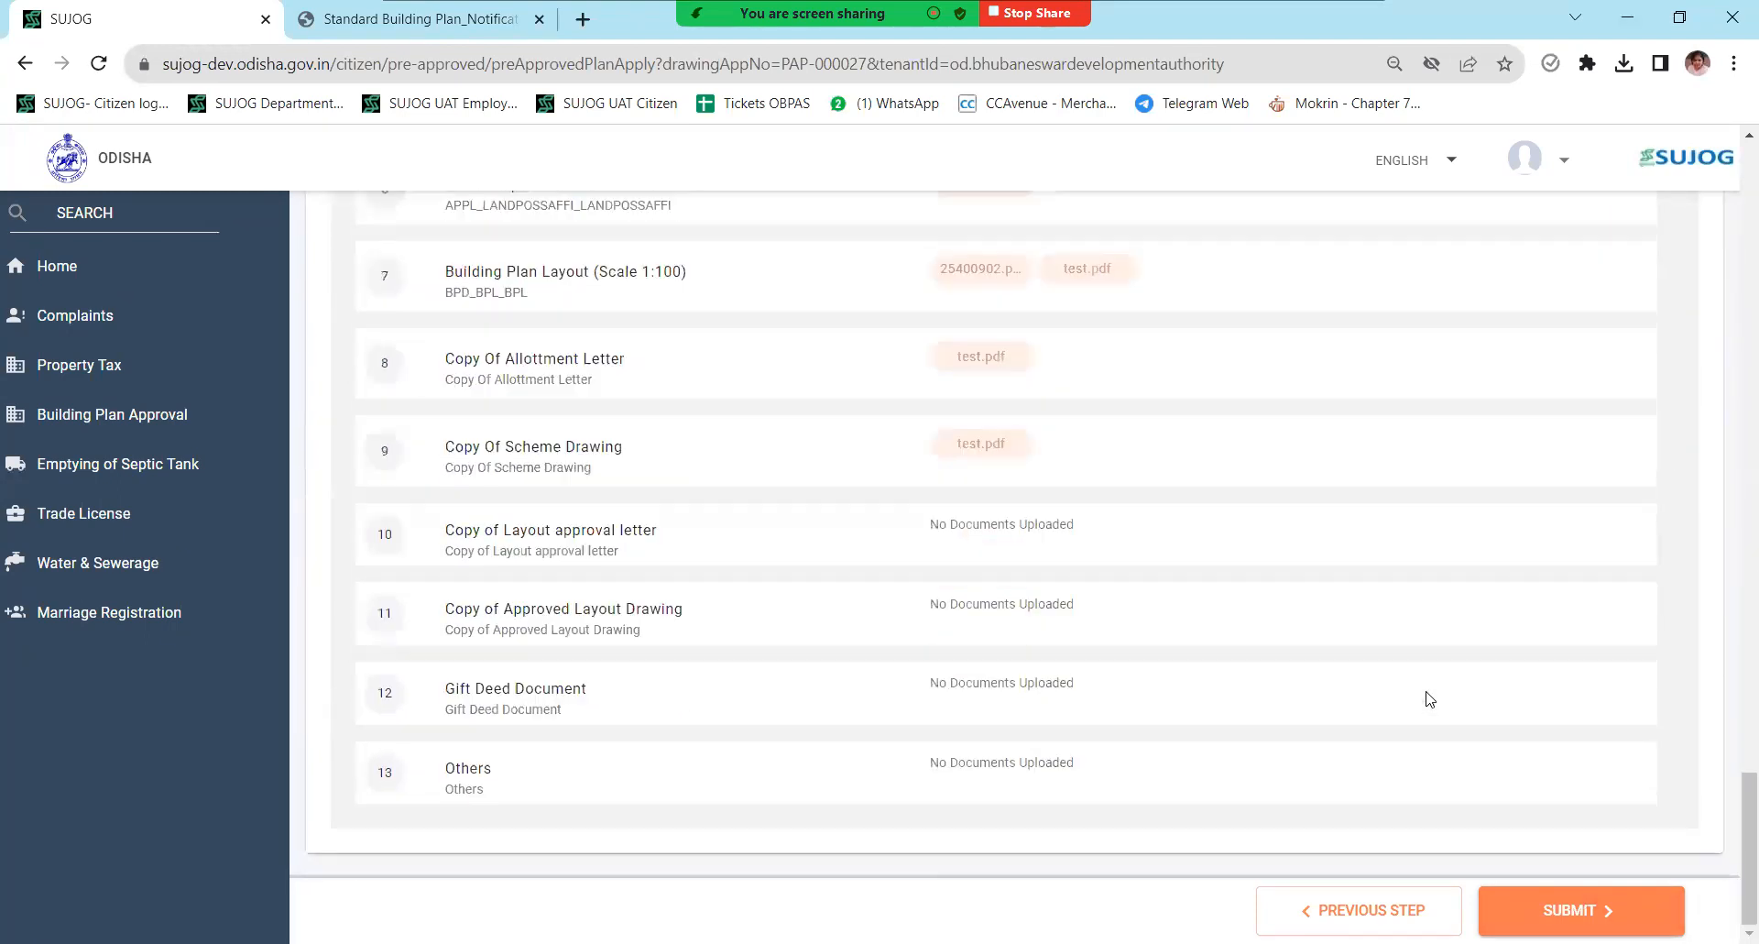
{"action": "scroll", "coordinate": [1429, 698], "scroll_direction": "up", "scroll_amount": 20}
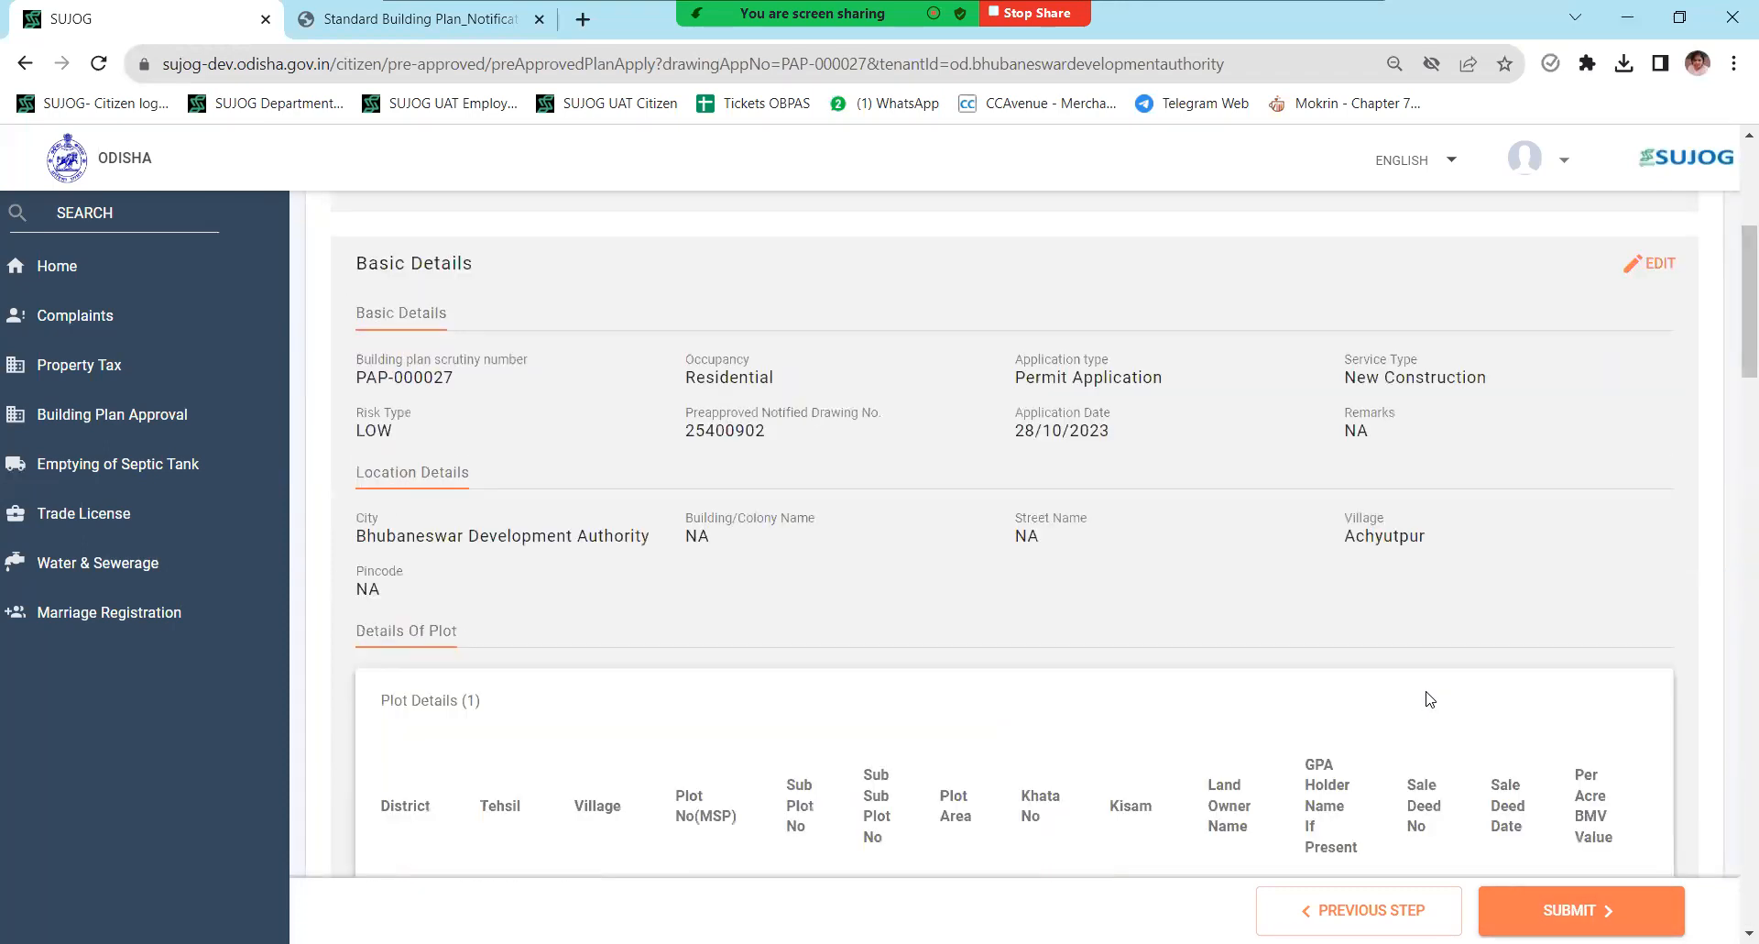
{"action": "left_click", "coordinate": [1596, 907]}
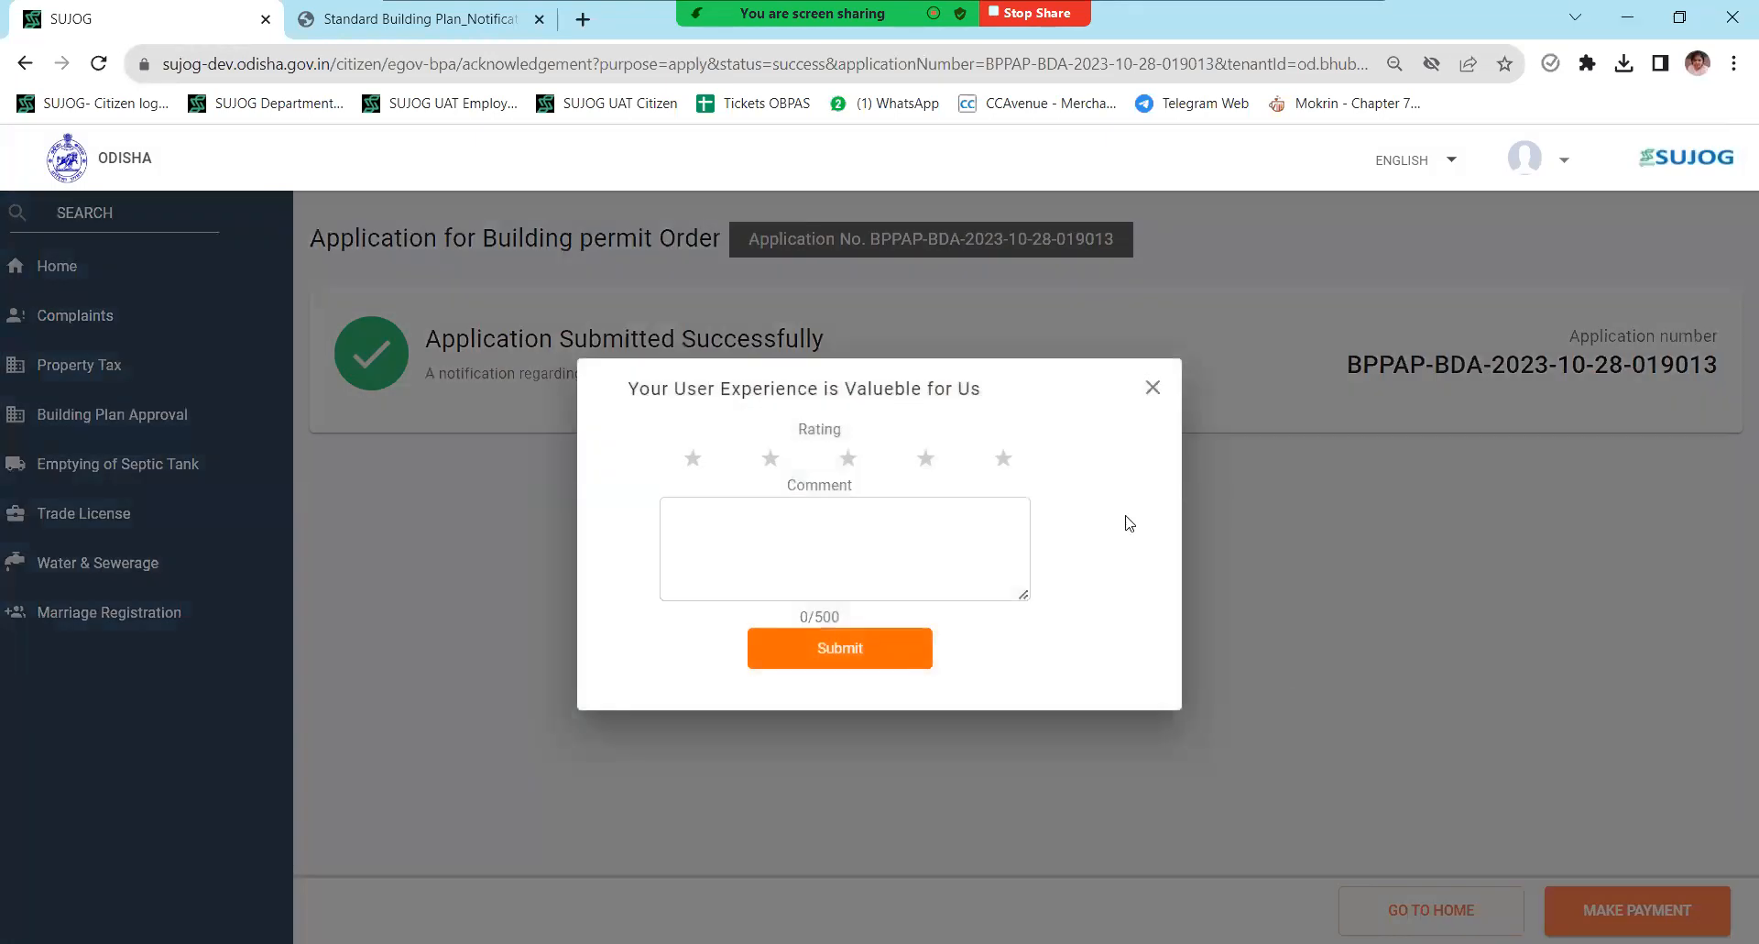
- Dismiss the feedback prompt, pick CCAvenue, and confirm paying the Rs 970 fee there
{"action": "left_click", "coordinate": [1152, 389]}
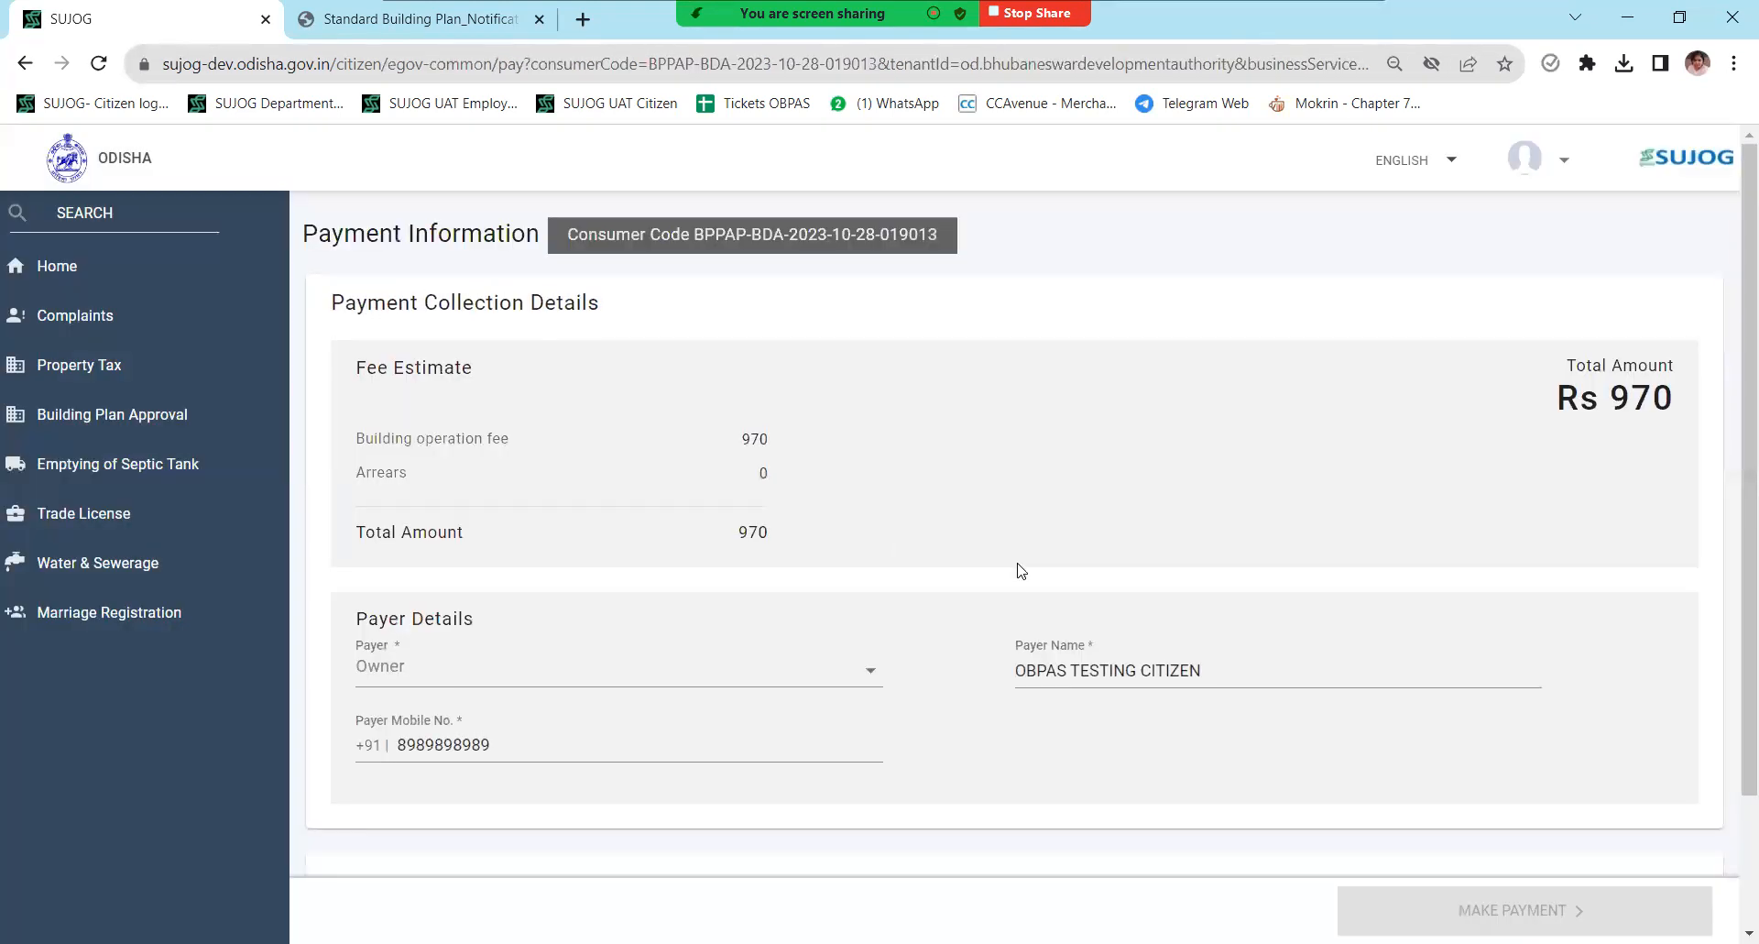
{"action": "scroll", "coordinate": [1013, 595], "scroll_direction": "down", "scroll_amount": 2}
{"action": "left_click", "coordinate": [340, 799]}
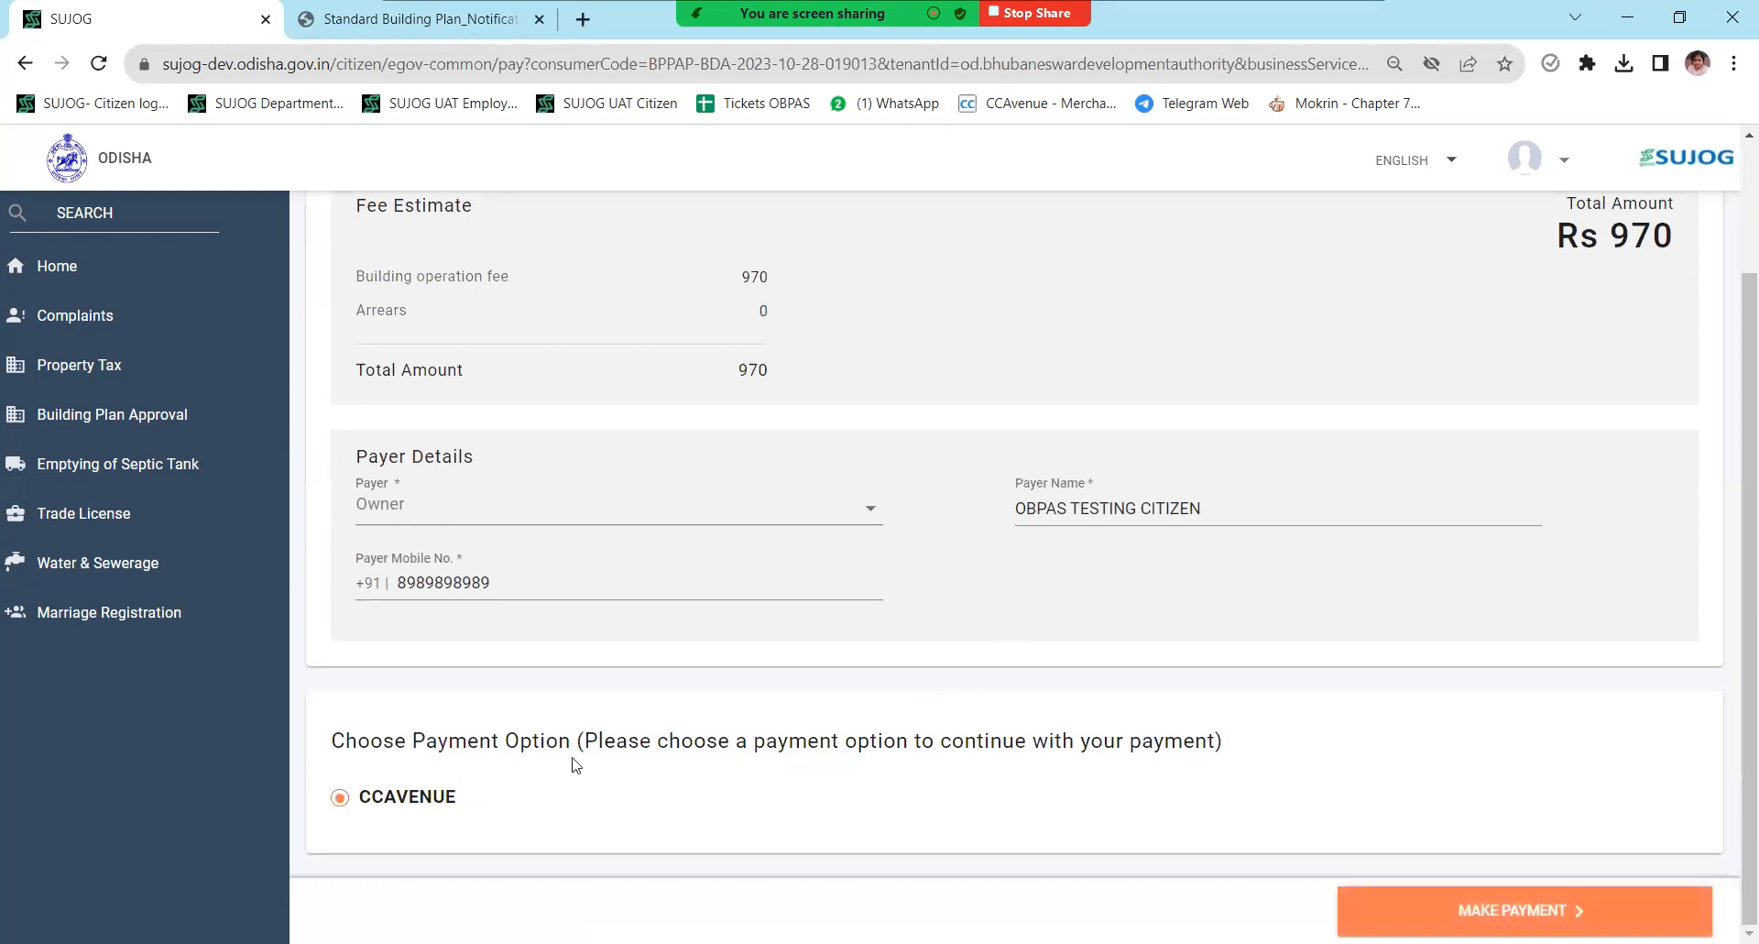
{"action": "left_click", "coordinate": [1408, 916]}
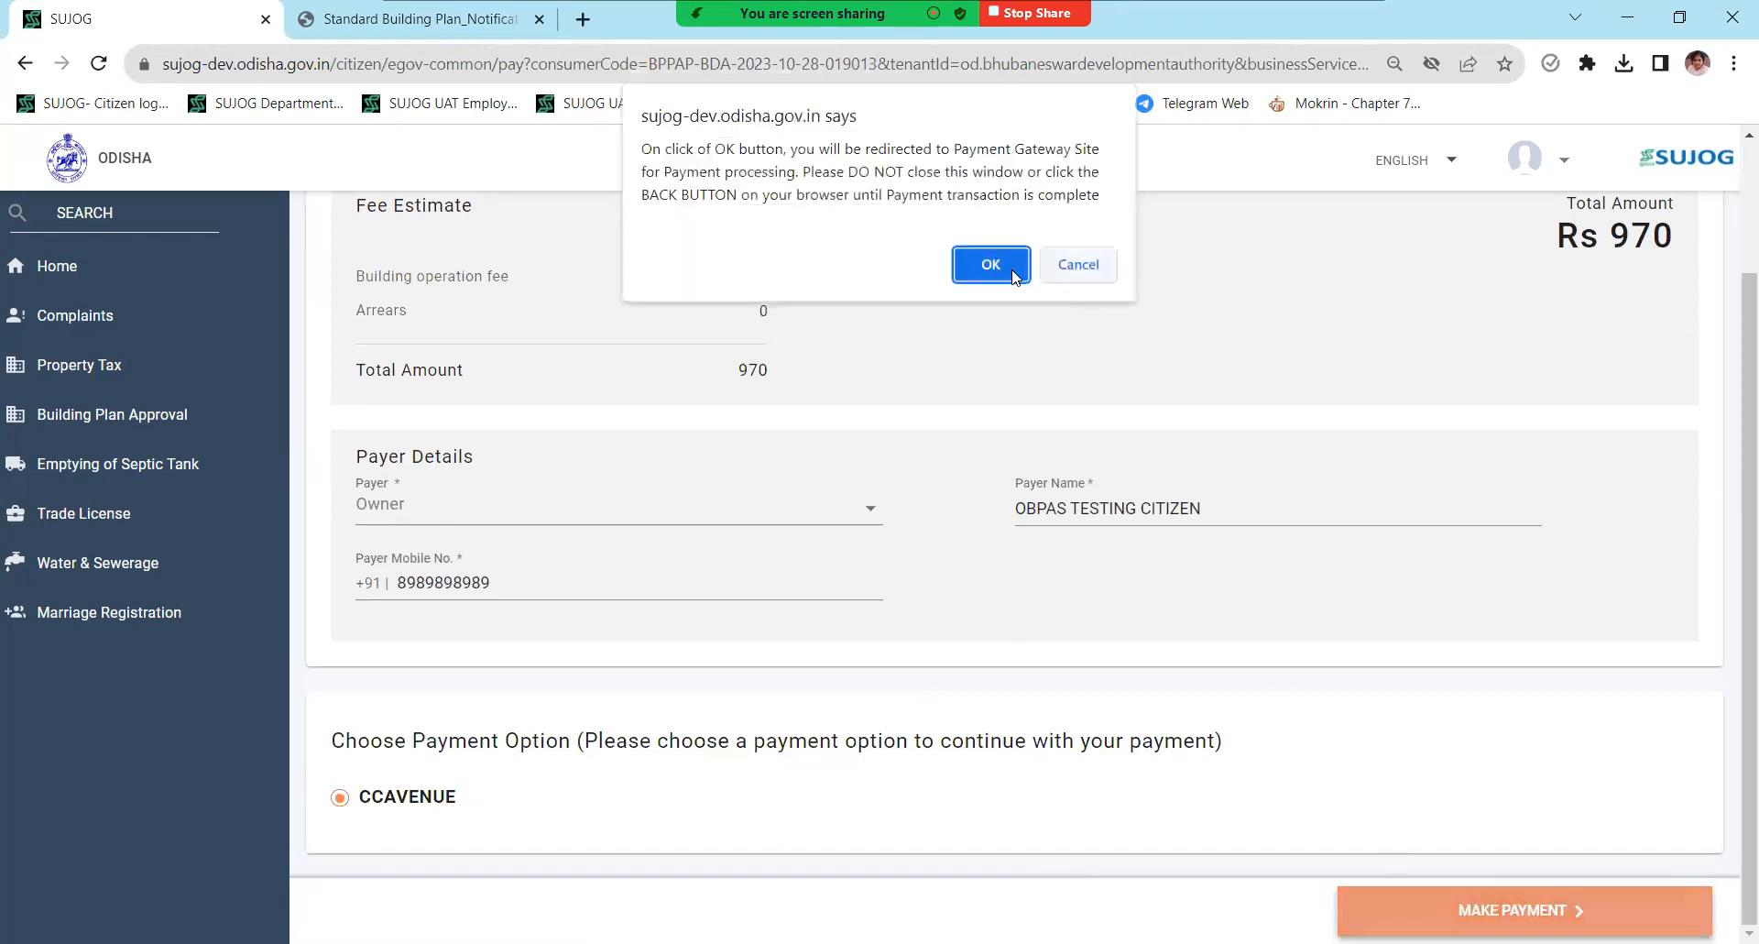
{"action": "left_click", "coordinate": [999, 265]}
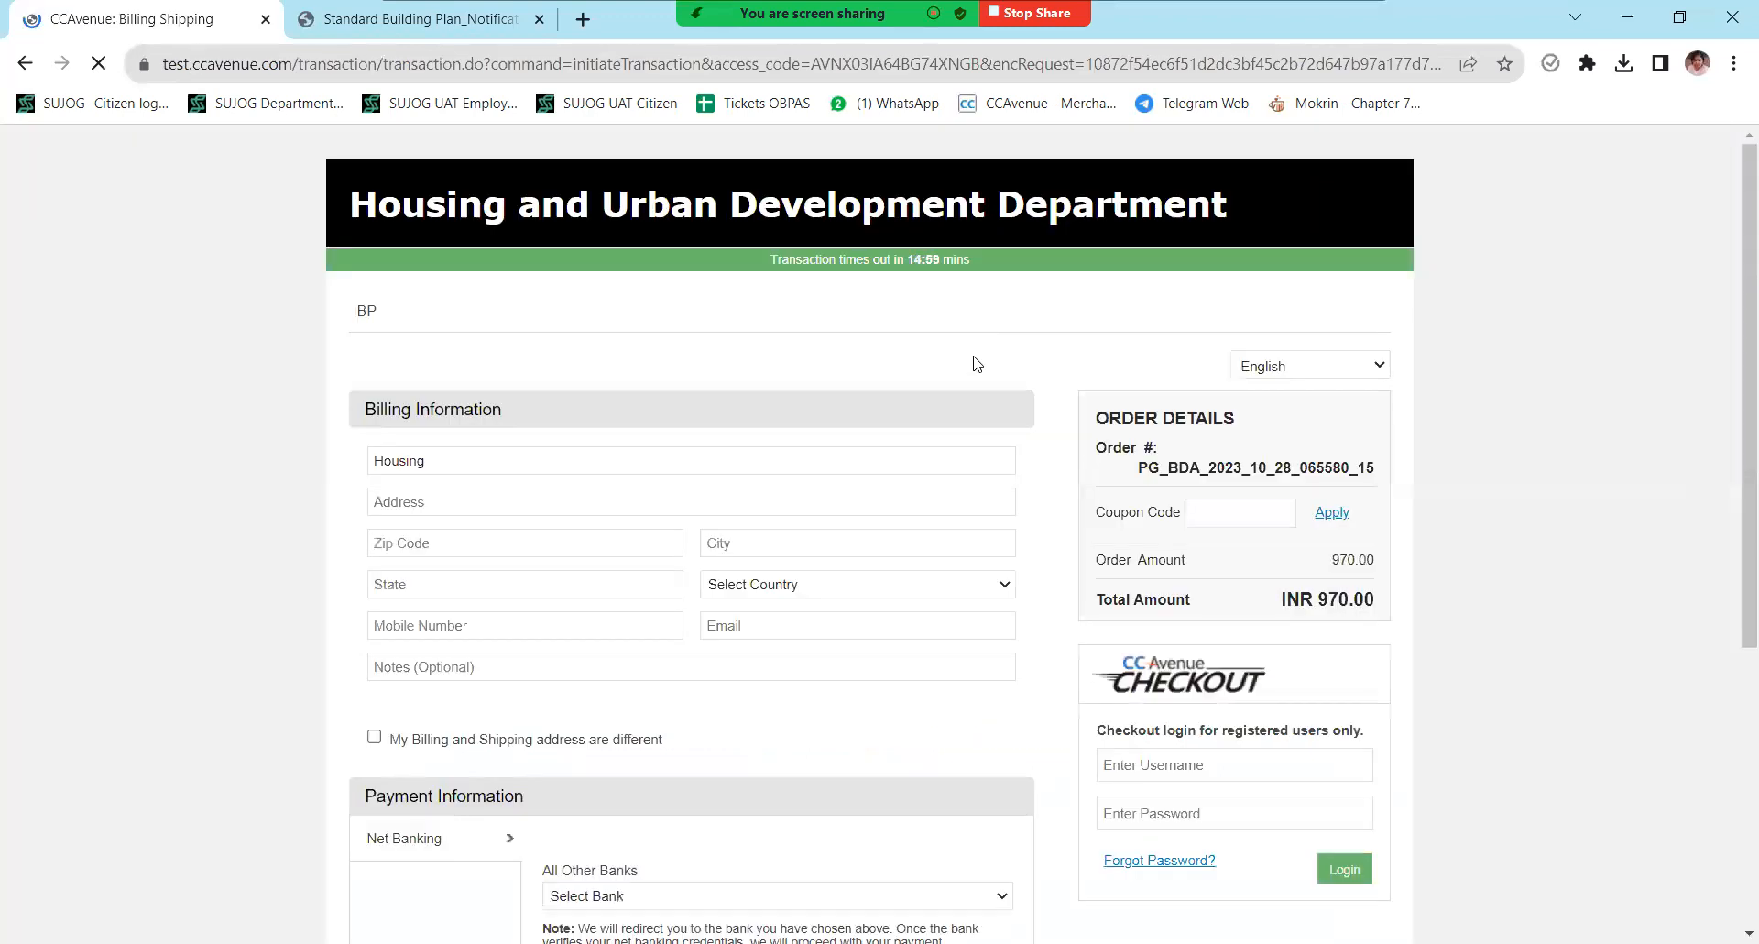
- Fill in the CCAvenue billing address, zip code, mobile number and e-mail
{"action": "left_click", "coordinate": [433, 507]}
{"action": "type", "text": "qqq"}
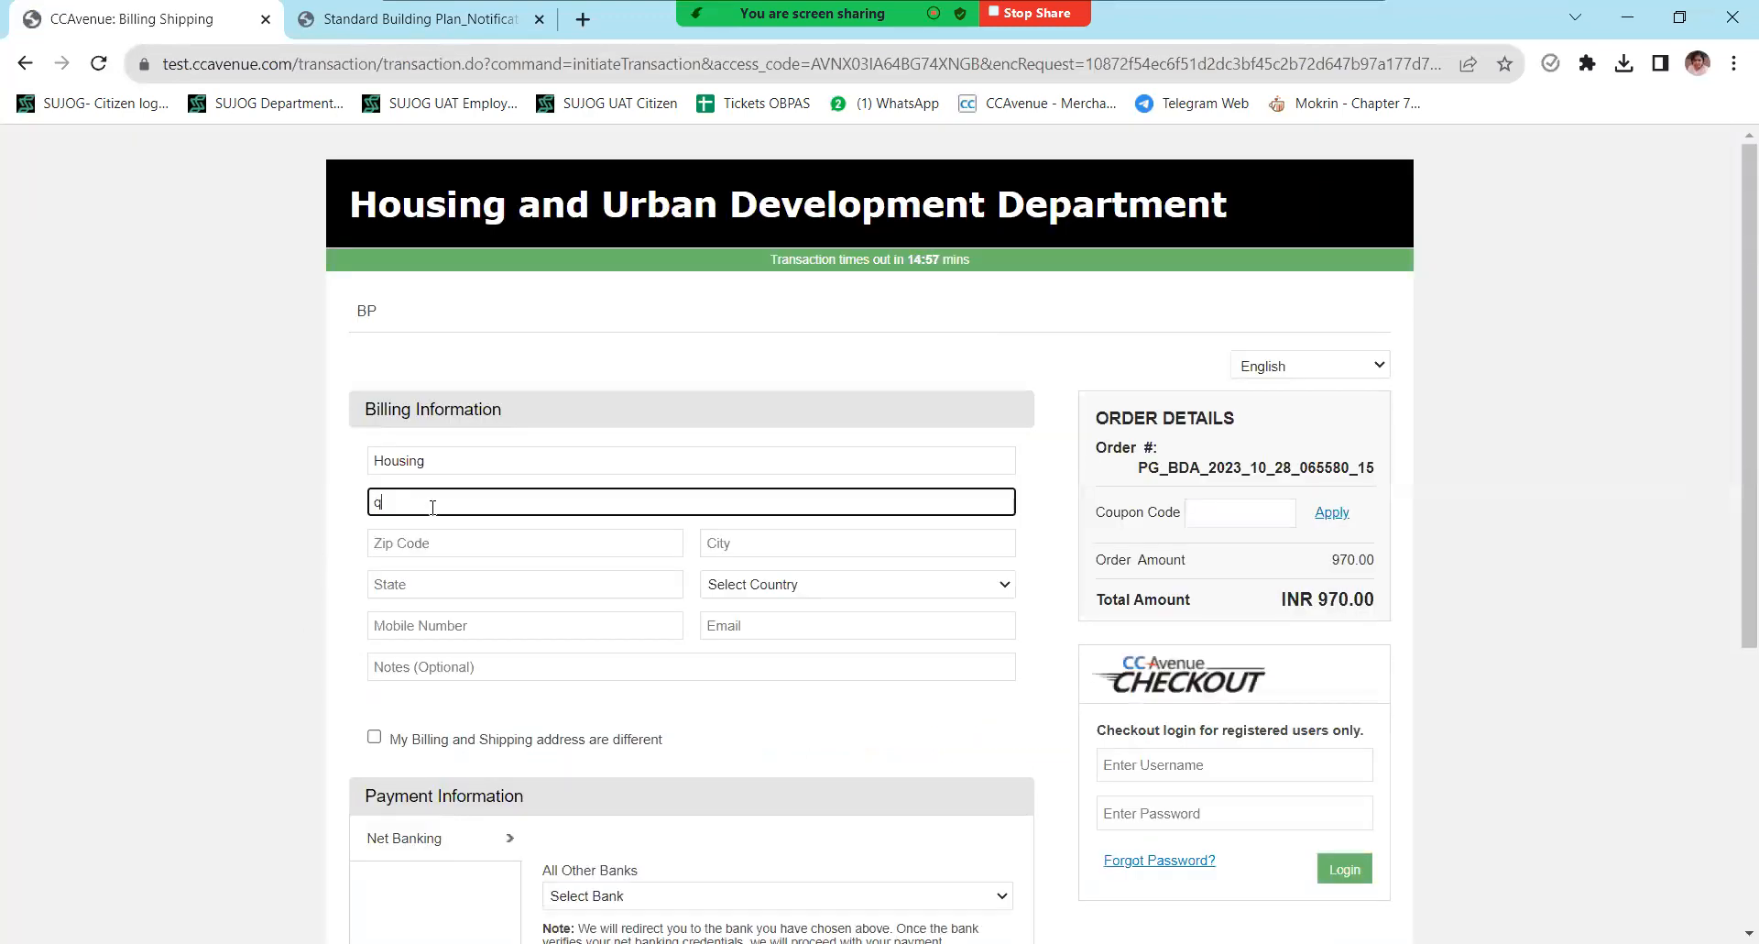
{"action": "left_click", "coordinate": [427, 543]}
{"action": "type", "text": "751019"}
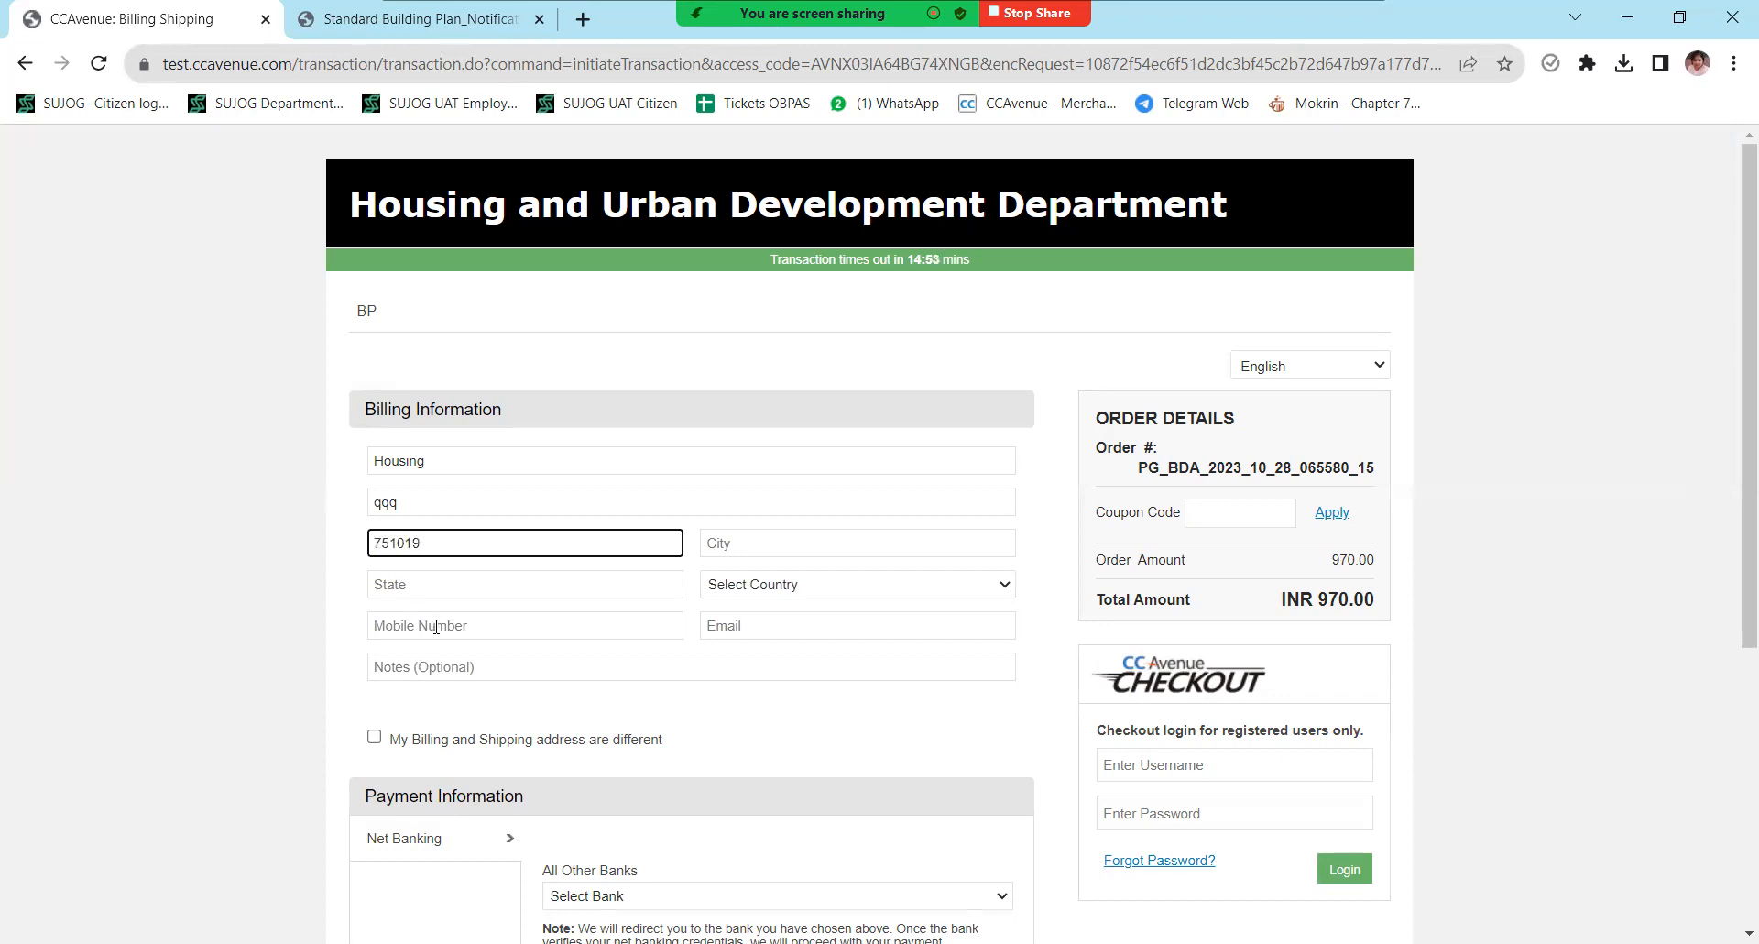
{"action": "left_click", "coordinate": [436, 626]}
{"action": "type", "text": "9898"}
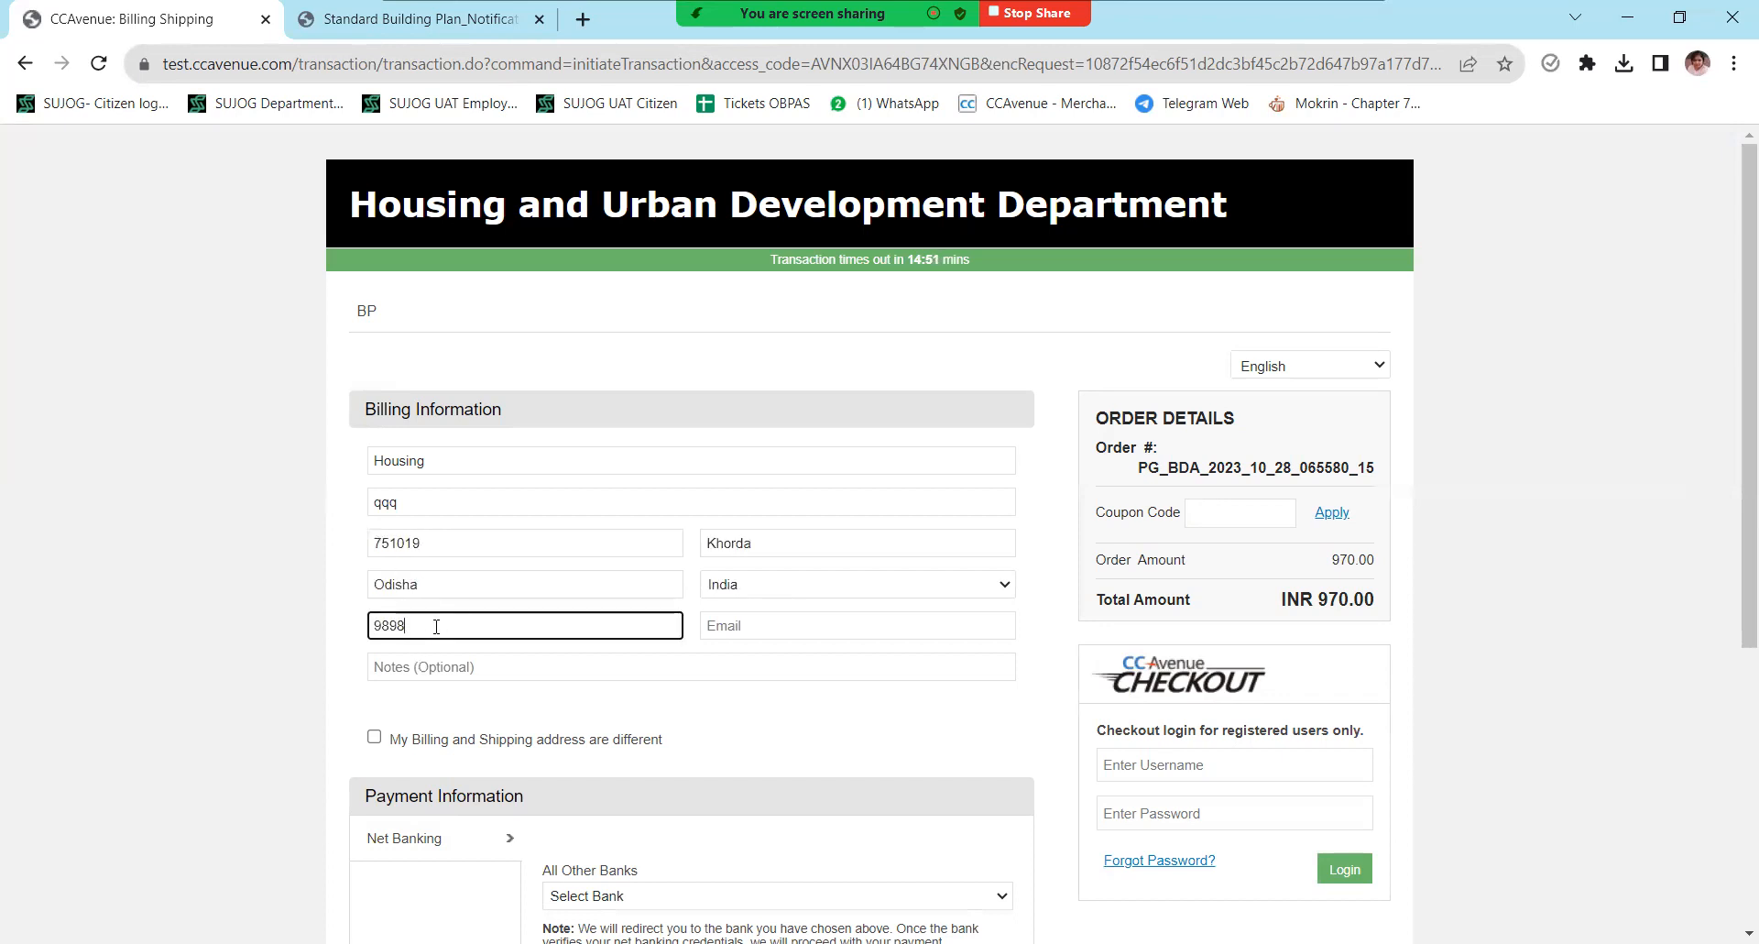
{"action": "left_click", "coordinate": [859, 626]}
{"action": "type", "text": "abc@gmail.com"}
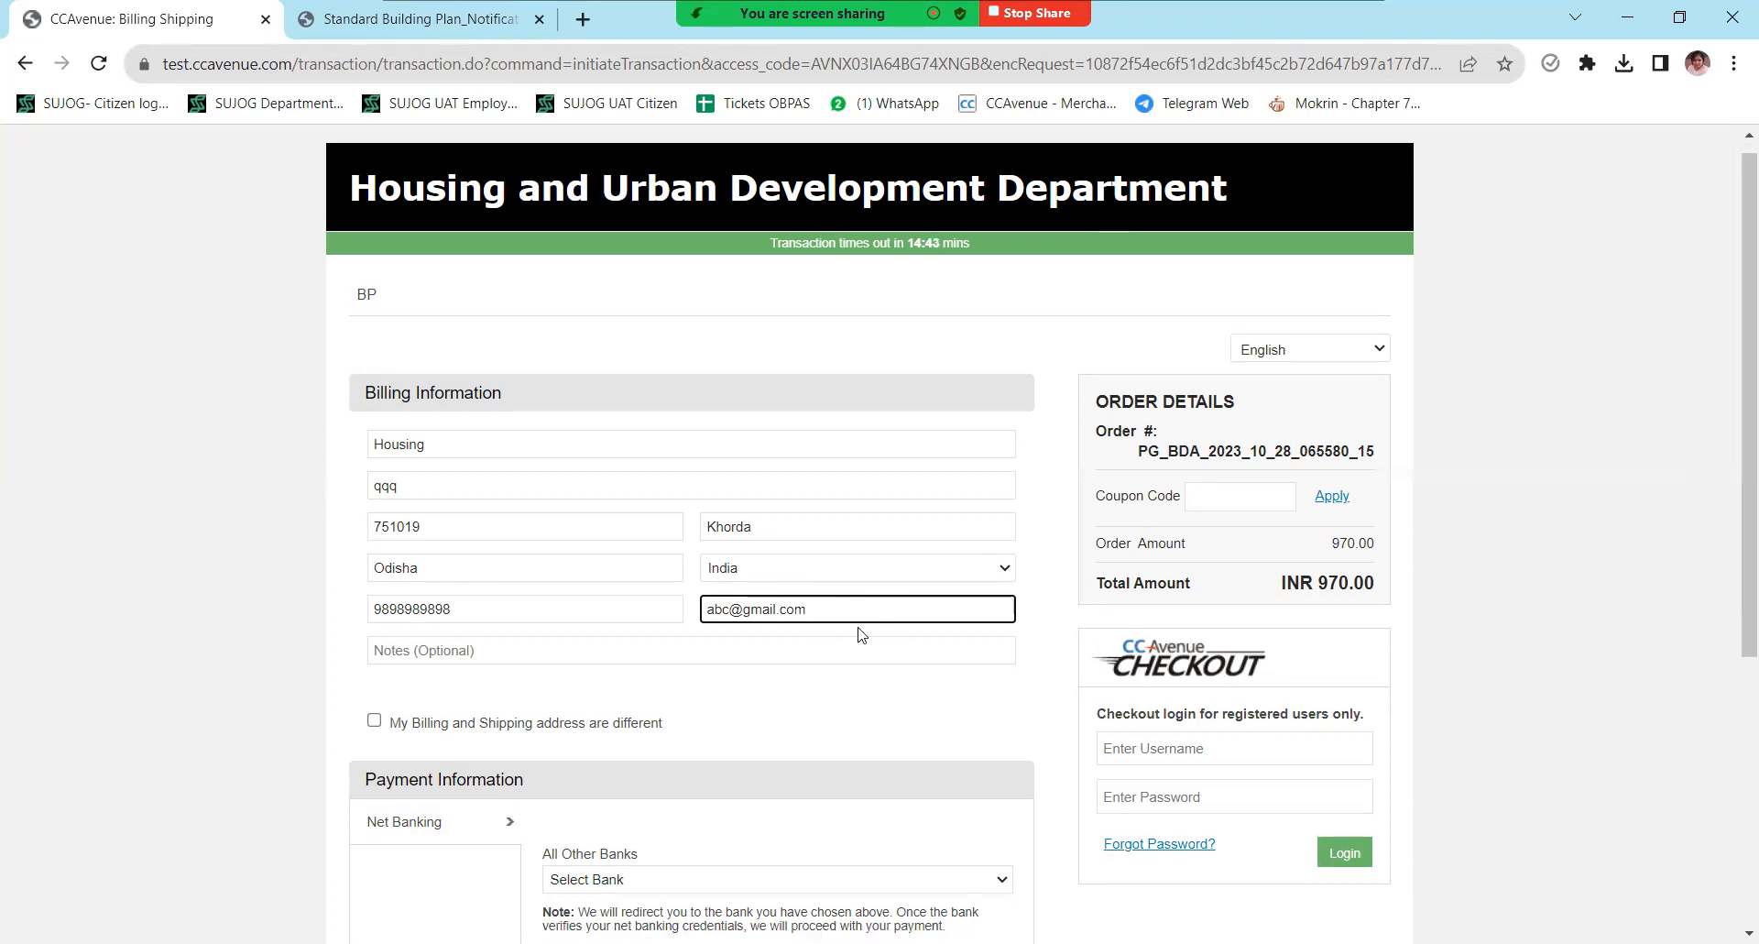
- Choose the AvenuesTest bank and submit the INR 970.00 payment
{"action": "scroll", "coordinate": [591, 557], "scroll_direction": "down", "scroll_amount": 3}
{"action": "left_click", "coordinate": [591, 553]}
{"action": "left_click", "coordinate": [586, 591]}
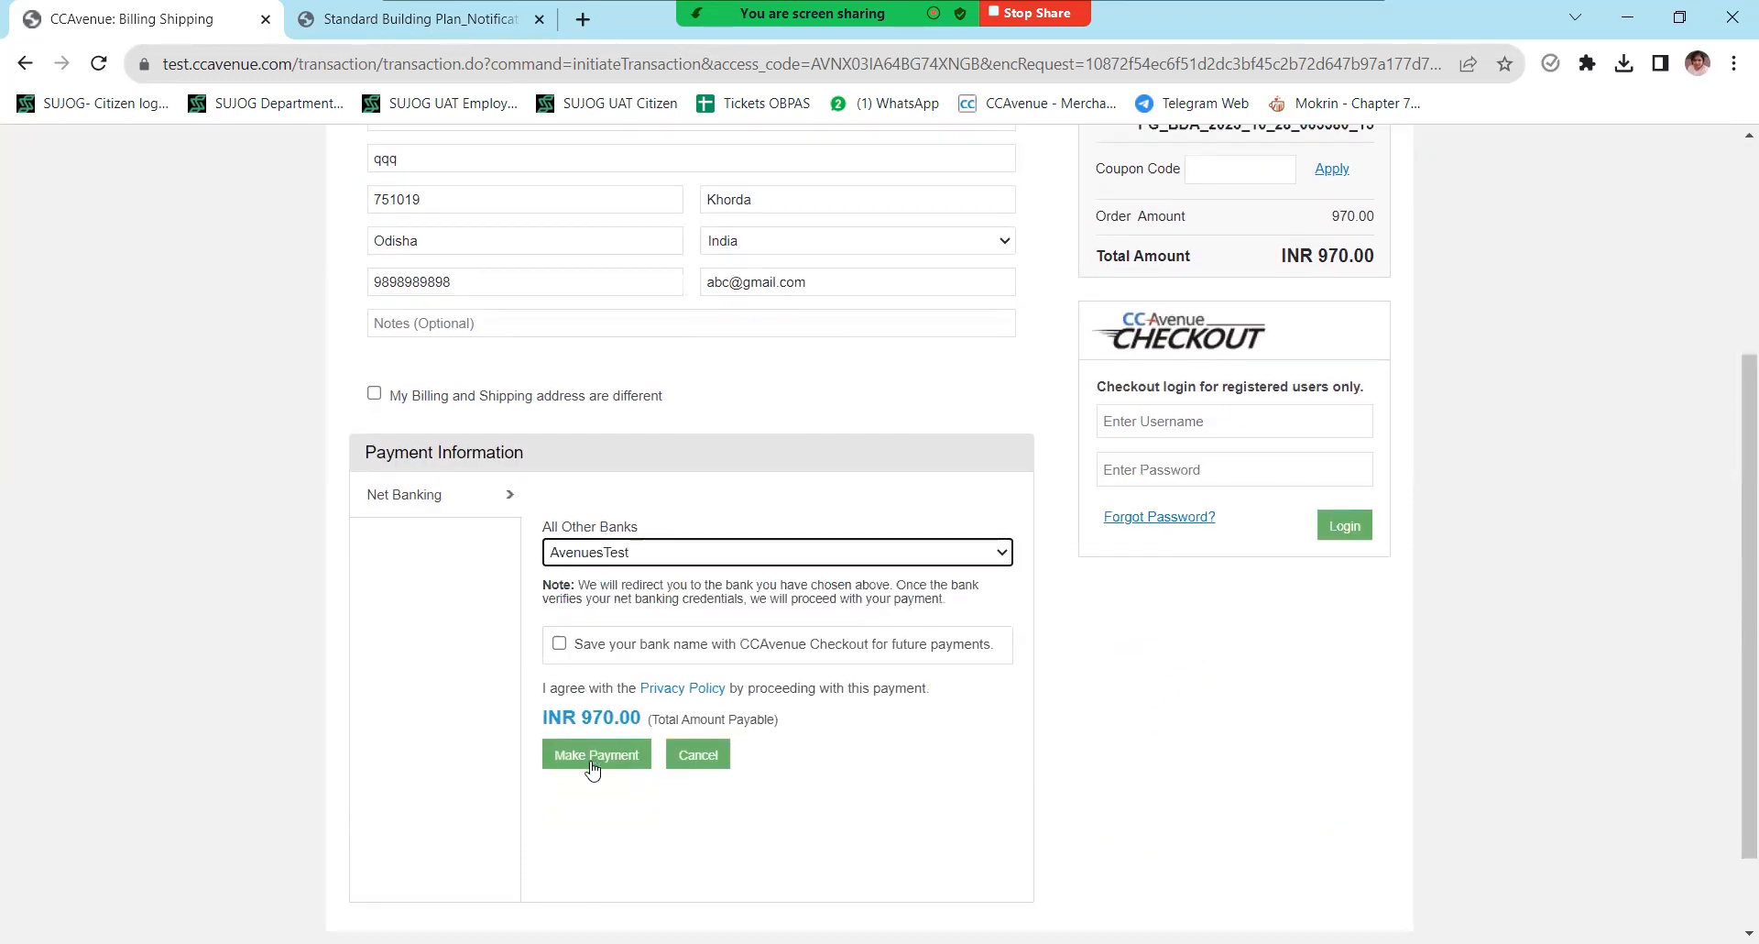
{"action": "left_click", "coordinate": [597, 754]}
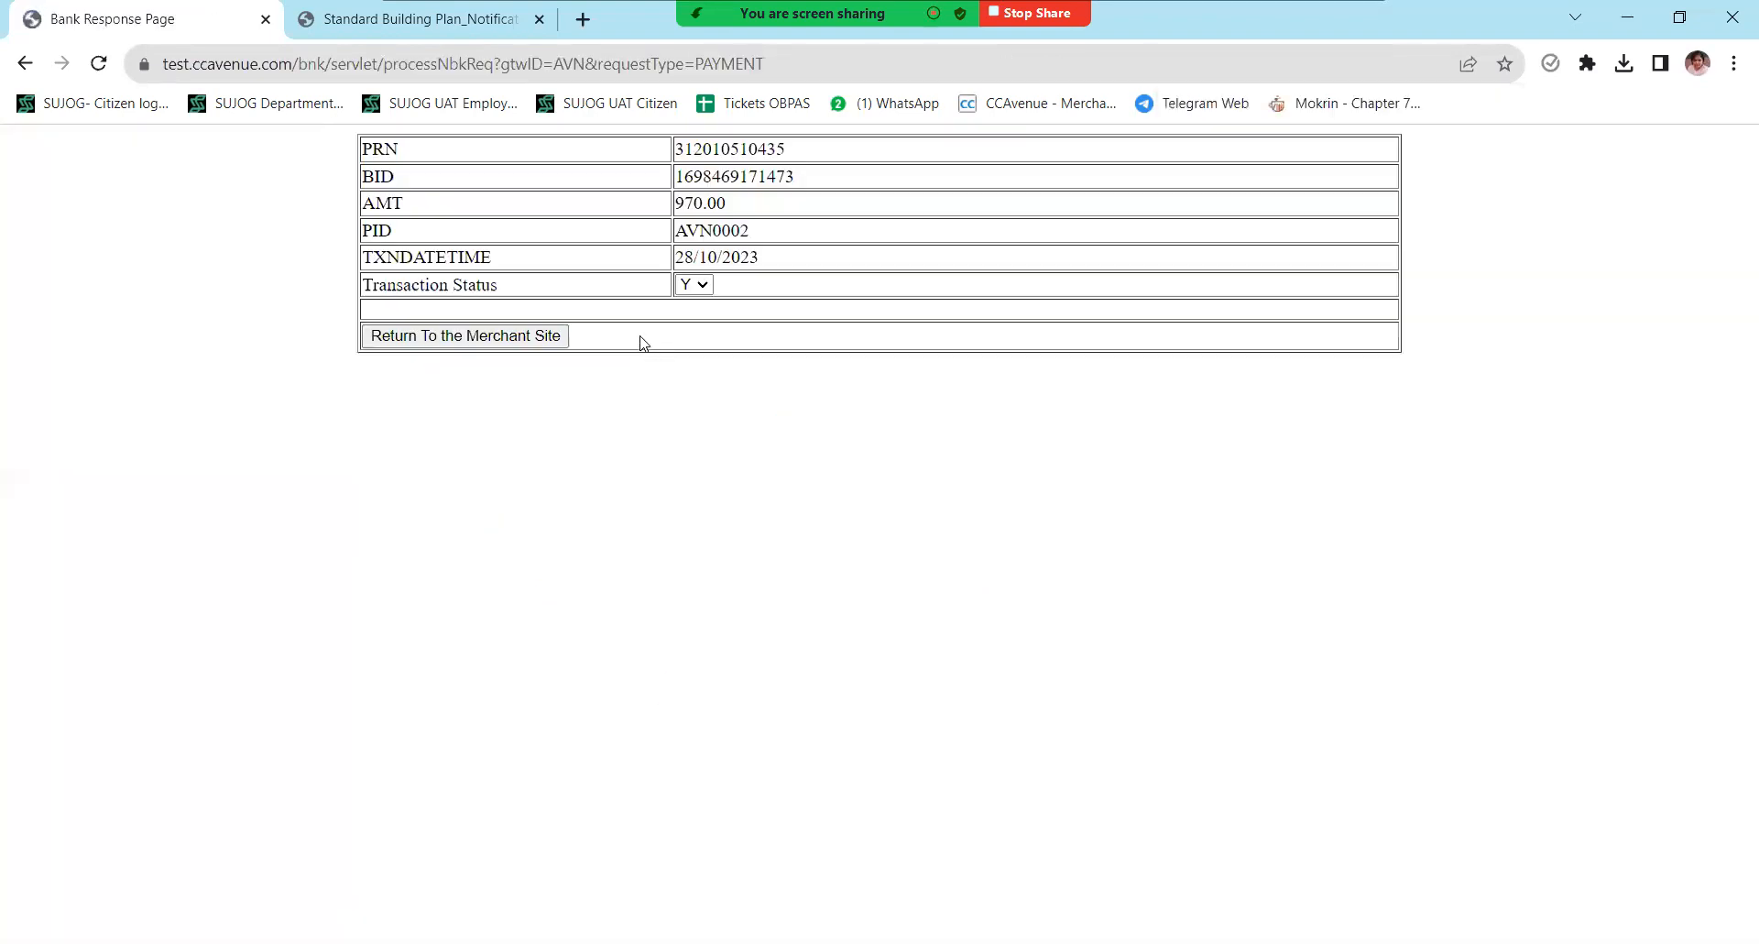
- Return from the CCAvenue bank response page to SUJOG after the INR 970.00 test payment
{"action": "left_click", "coordinate": [506, 335]}
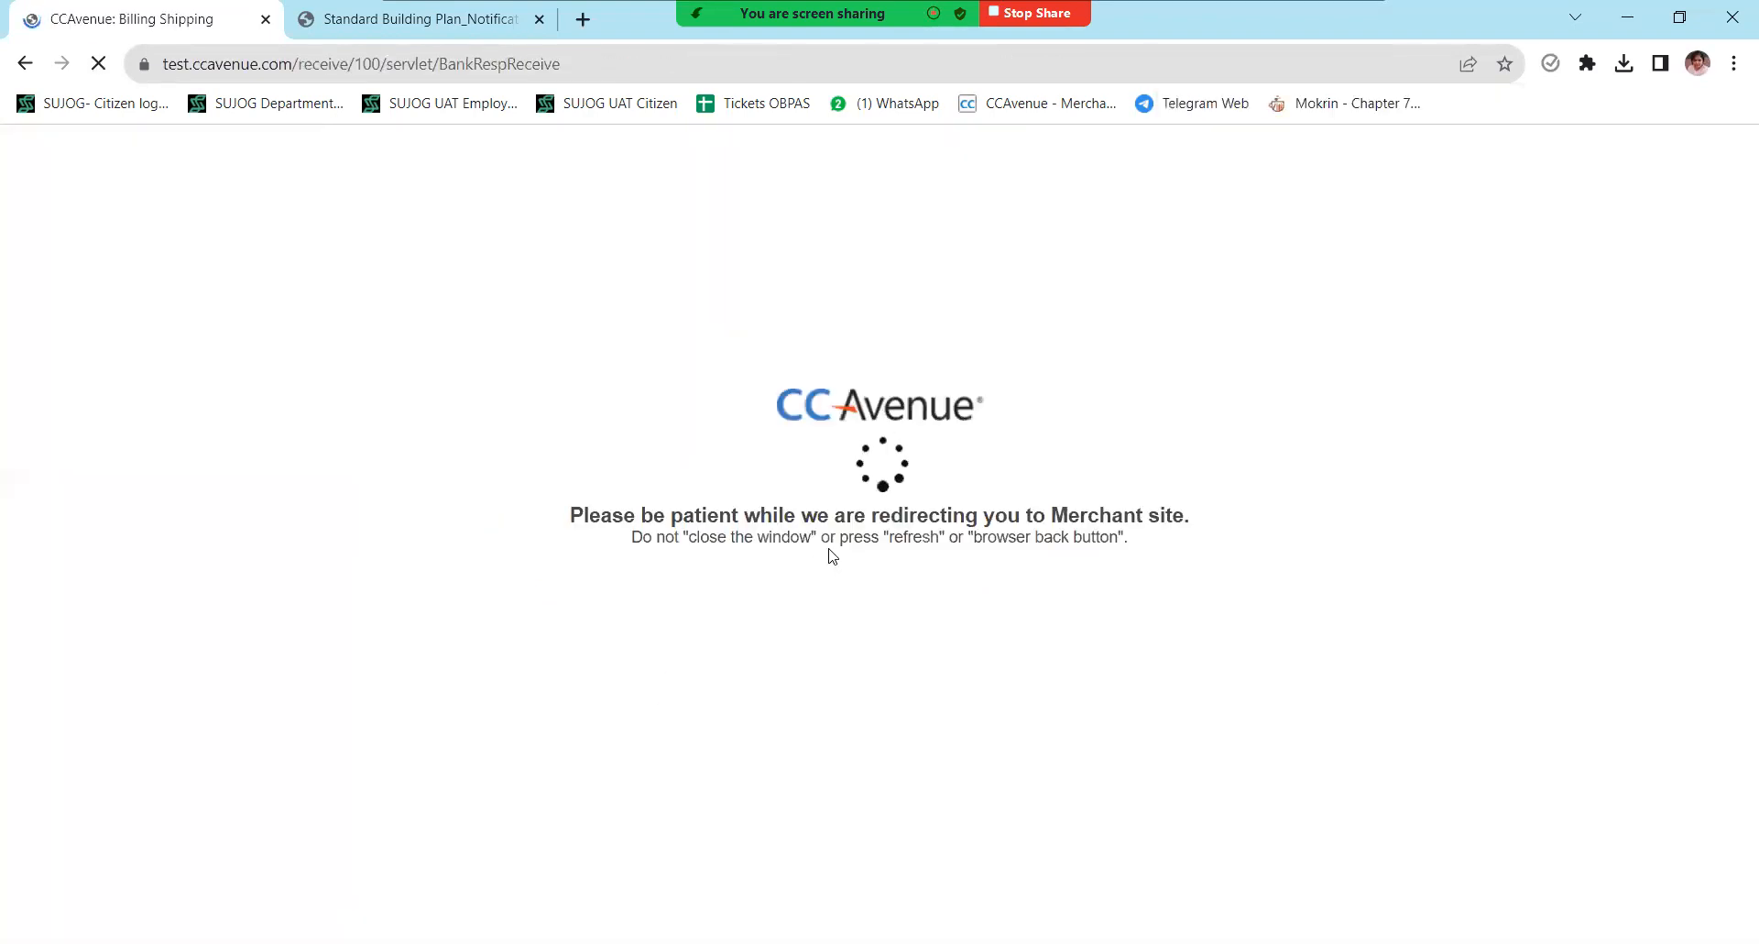